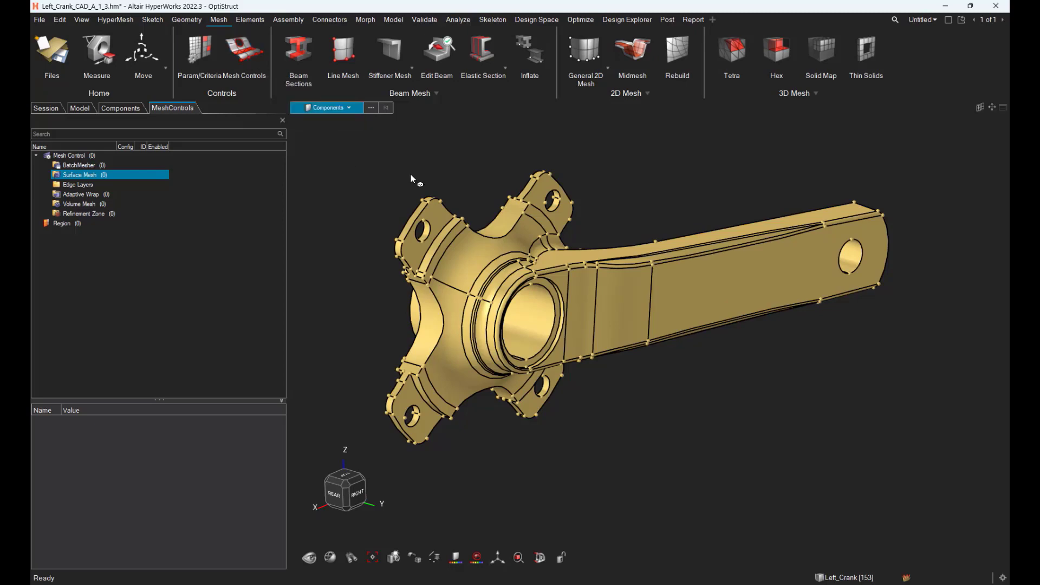
Create a model-level BatchMesher mesh control.
click(82, 155)
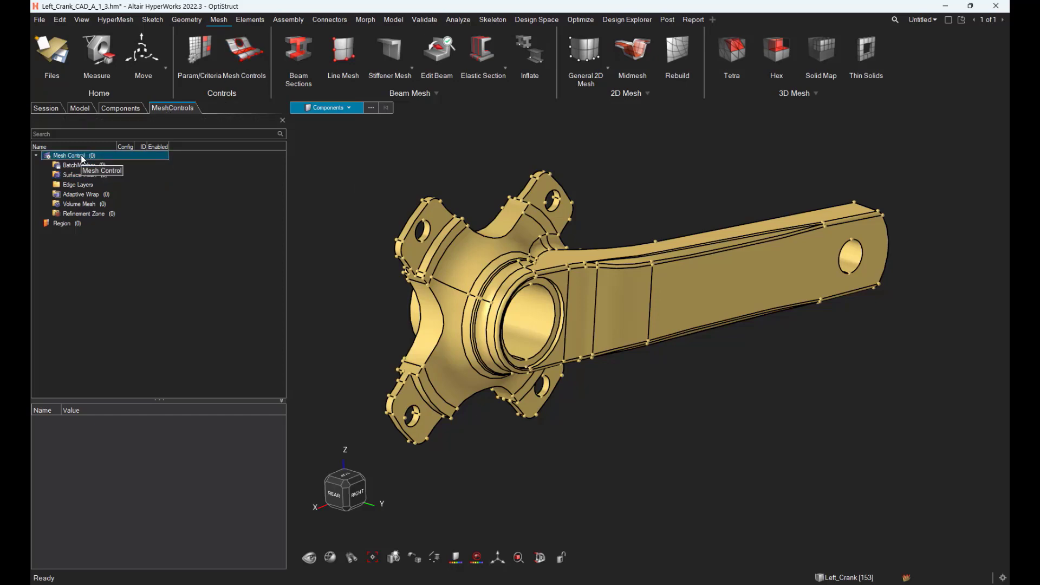
right_click(80, 155)
click(76, 166)
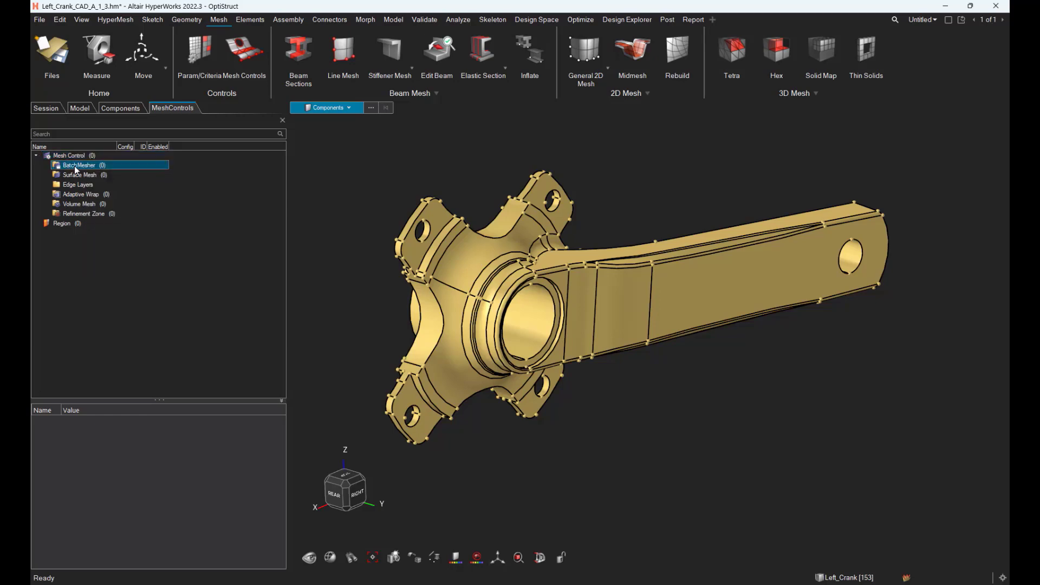
right_click(77, 167)
mouse_move(139, 173)
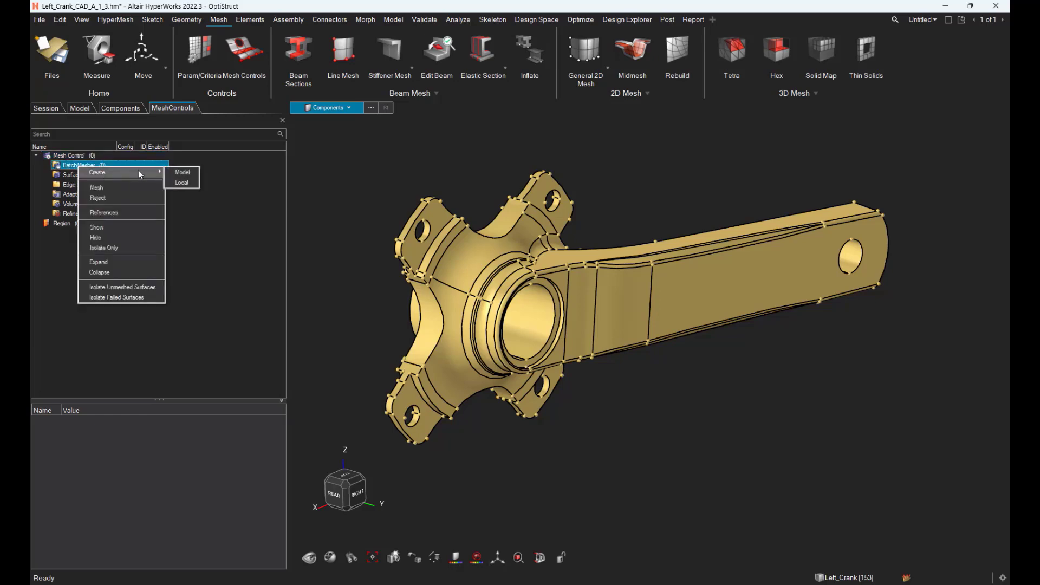
click(182, 173)
Create a local Size and Bias surface mesh control for surfaces and assign one surface of the crank hub to it.
right_click(77, 193)
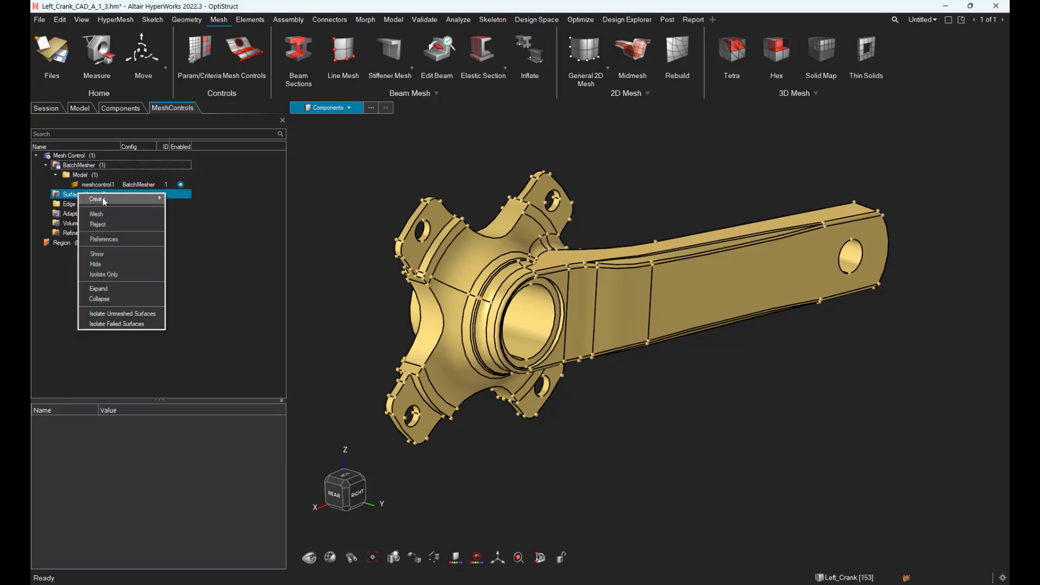
mouse_move(103, 200)
mouse_move(193, 208)
mouse_move(239, 209)
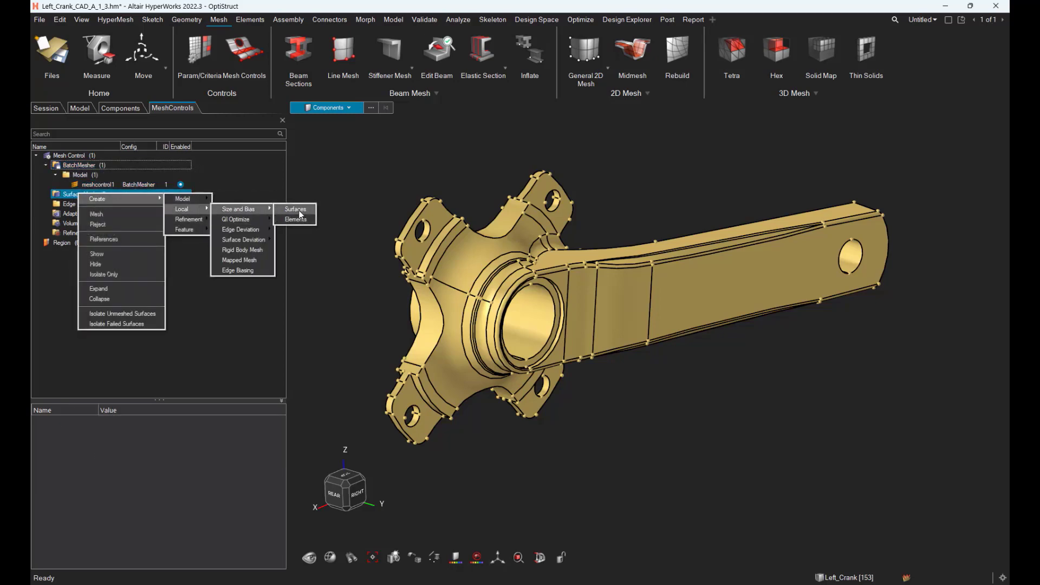
click(301, 215)
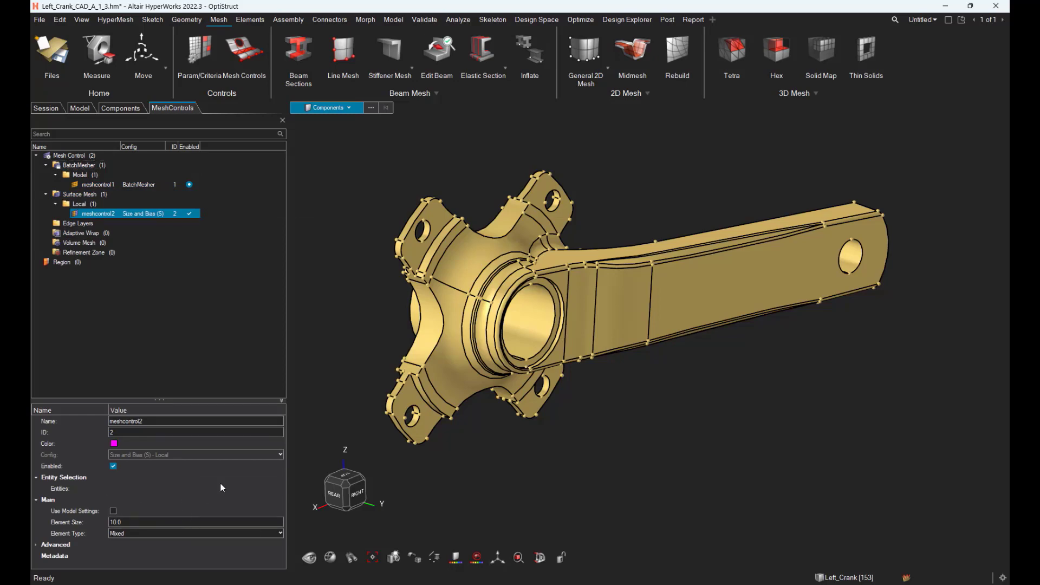
click(220, 488)
click(481, 349)
middle_click(489, 354)
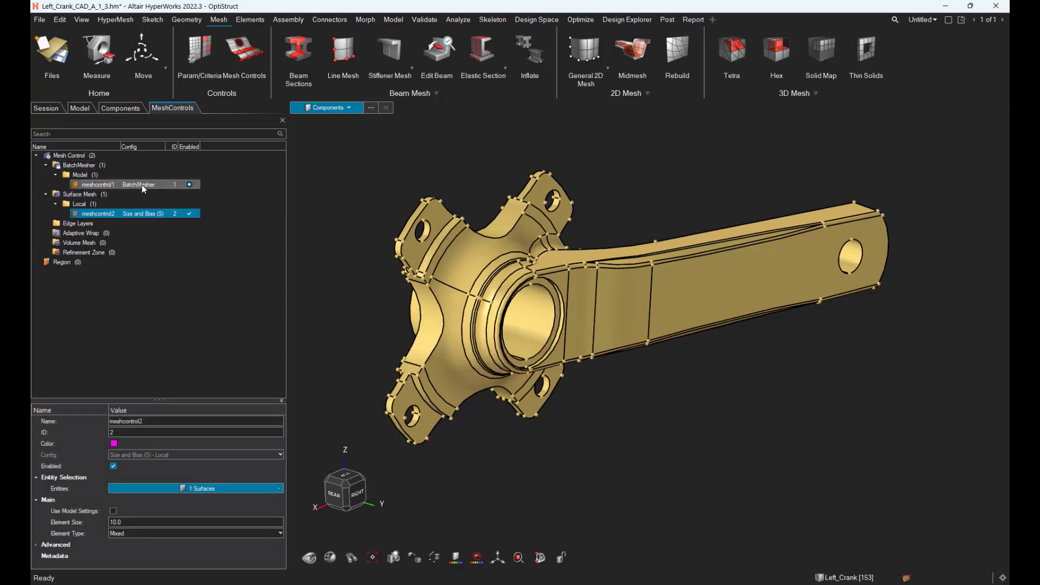
Examine the BatchMesher control's settings and the meshing, model saving, and mesh control export and import options.
click(143, 187)
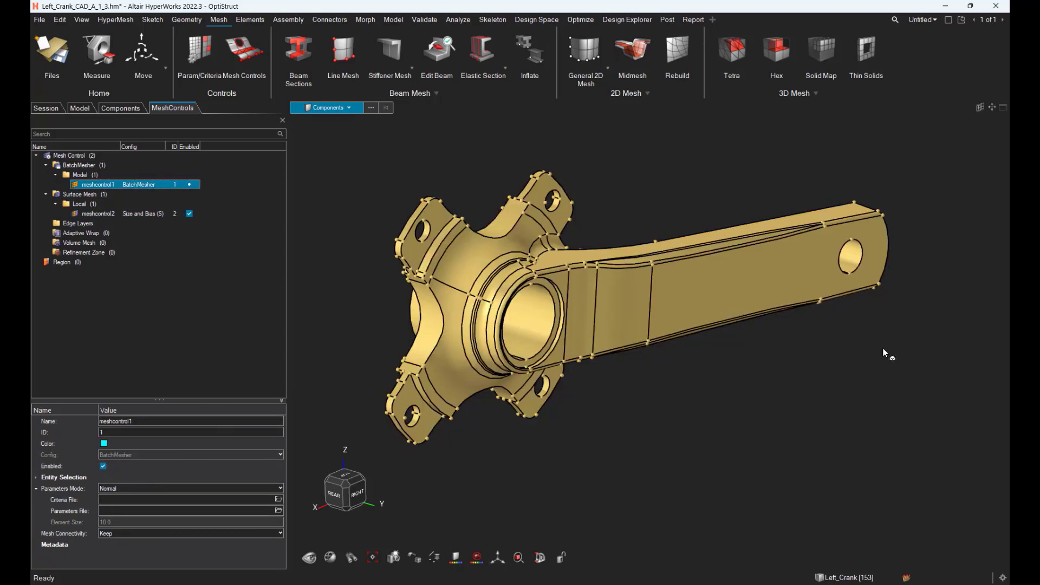
right_click(82, 165)
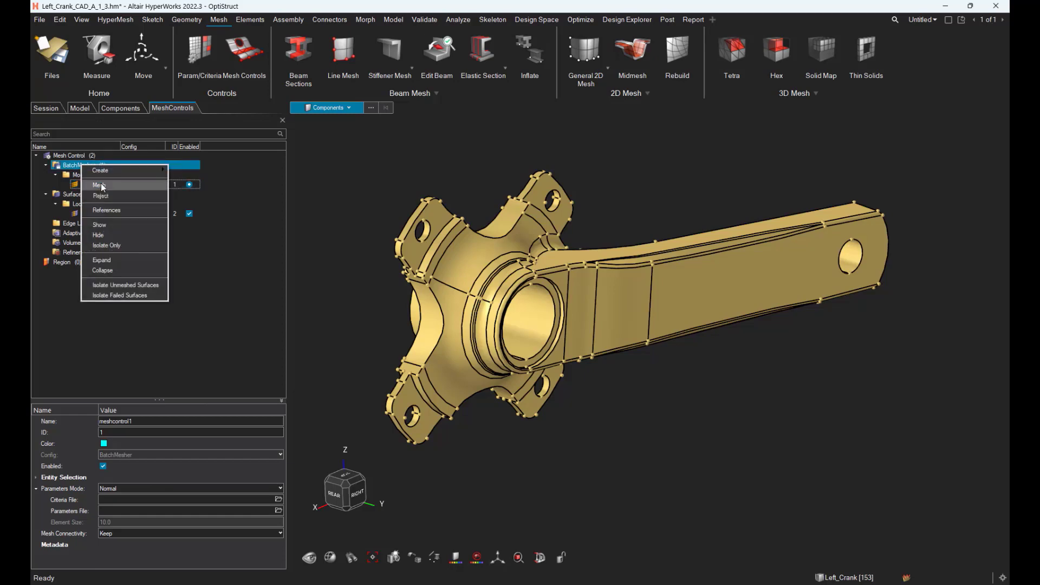
click(203, 293)
click(203, 293)
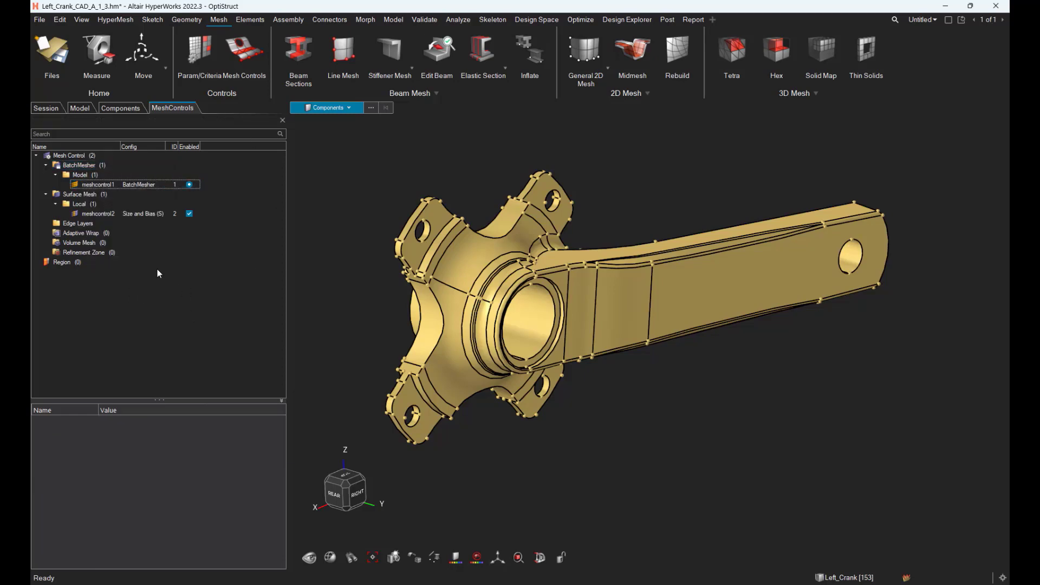
click(67, 59)
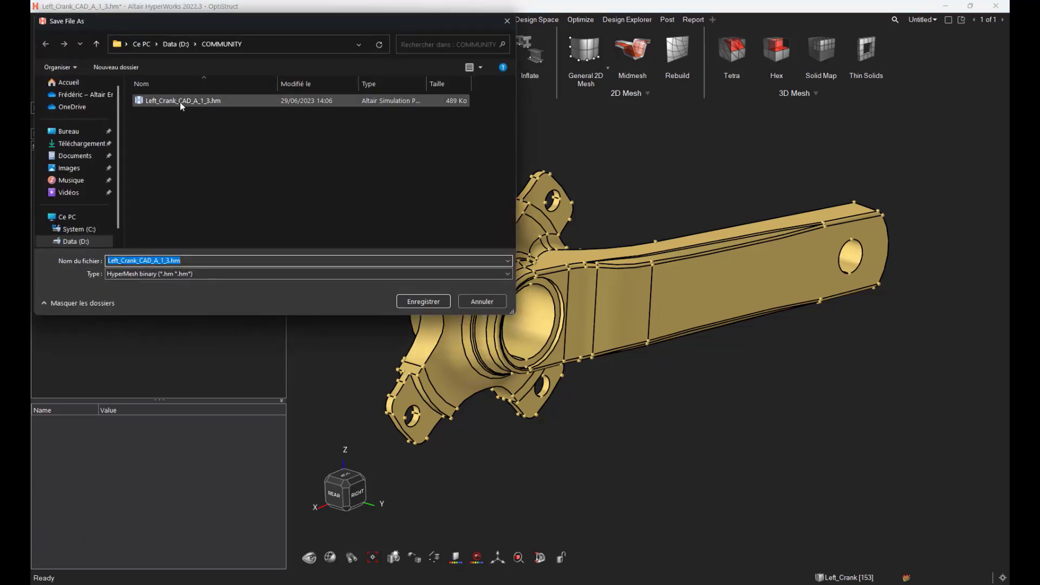
click(507, 21)
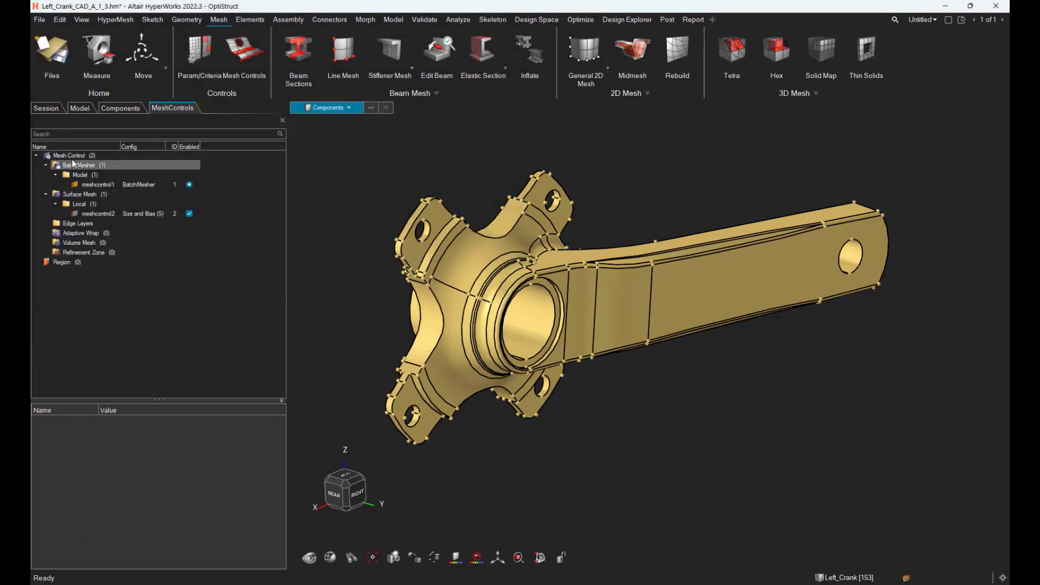
right_click(74, 156)
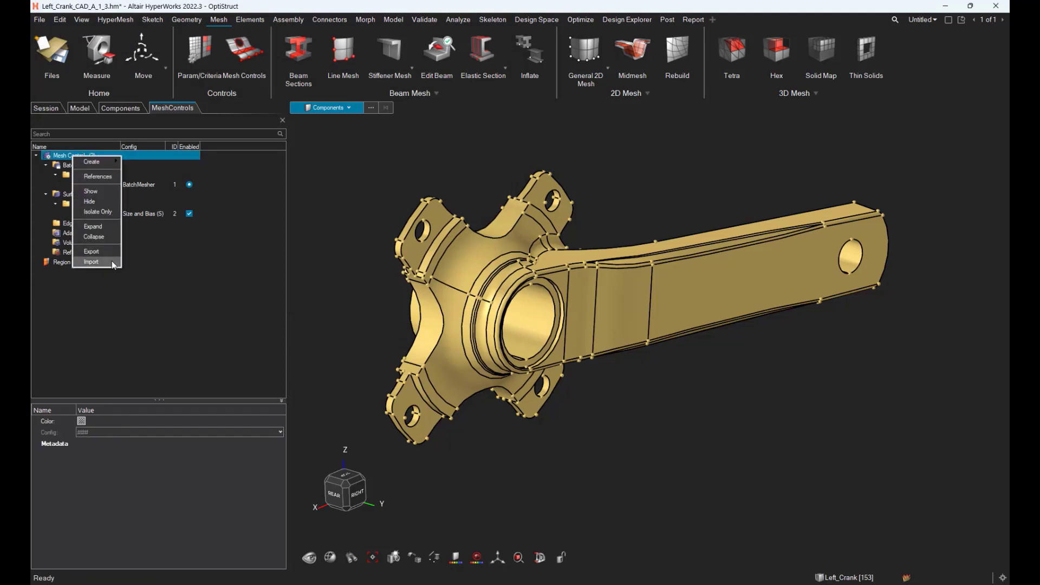
click(234, 274)
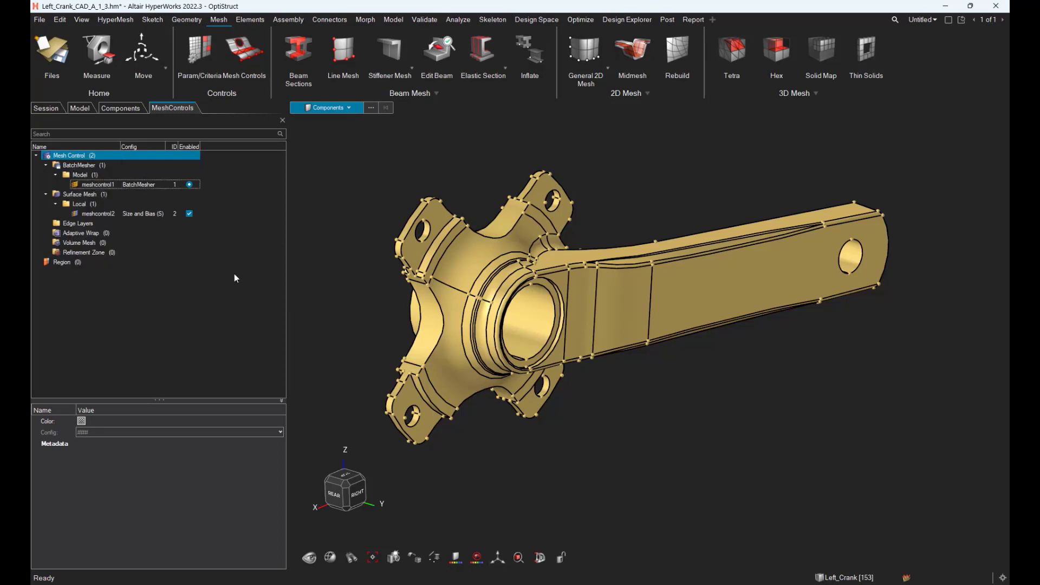
Delete the BatchMesher and the Size and Bias mesh controls.
click(142, 213)
key(Delete)
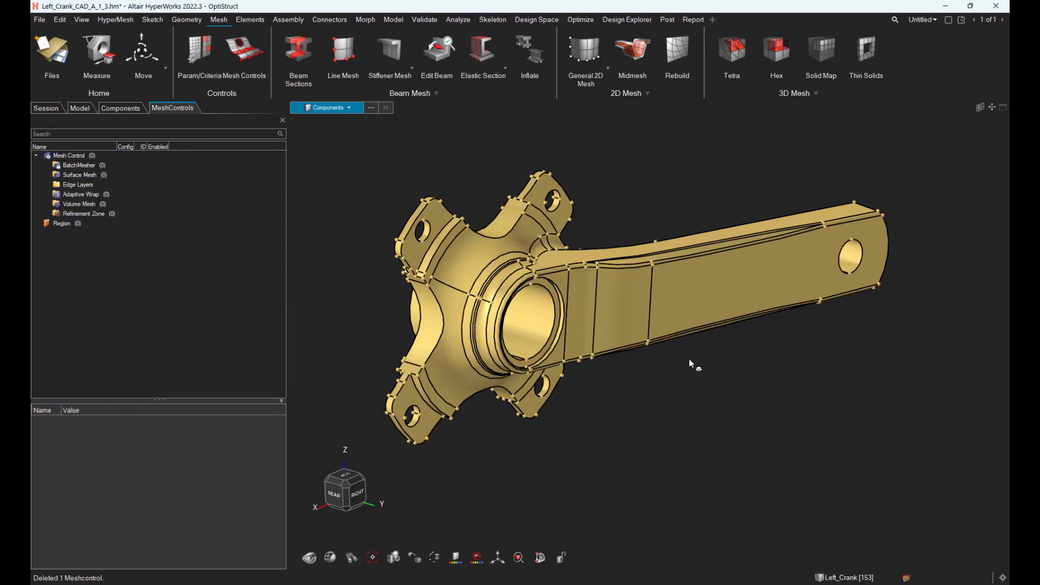
Examine the feature types offered when creating a surface mesh control.
right_click(102, 179)
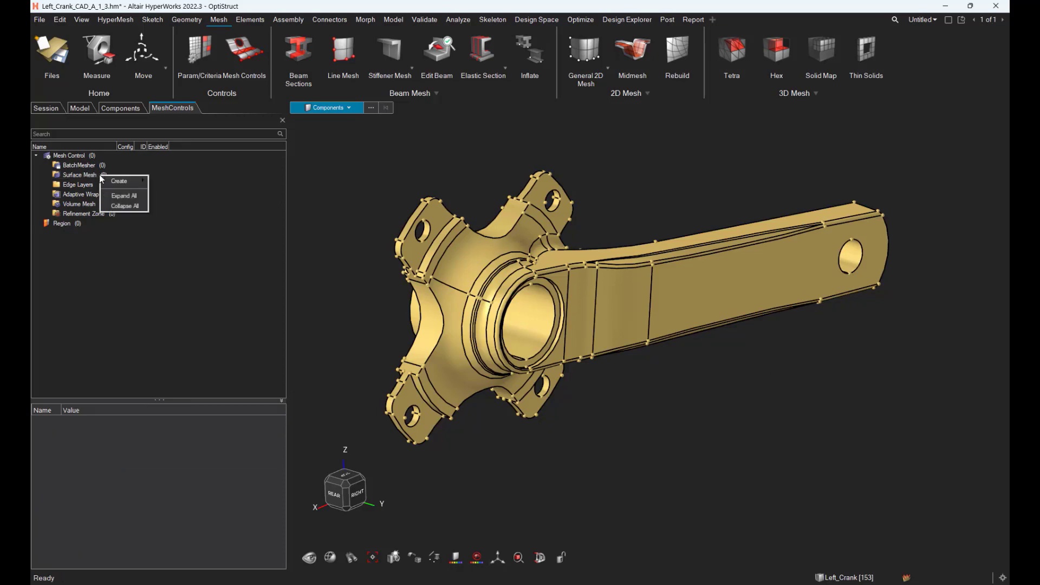
right_click(91, 176)
mouse_move(110, 179)
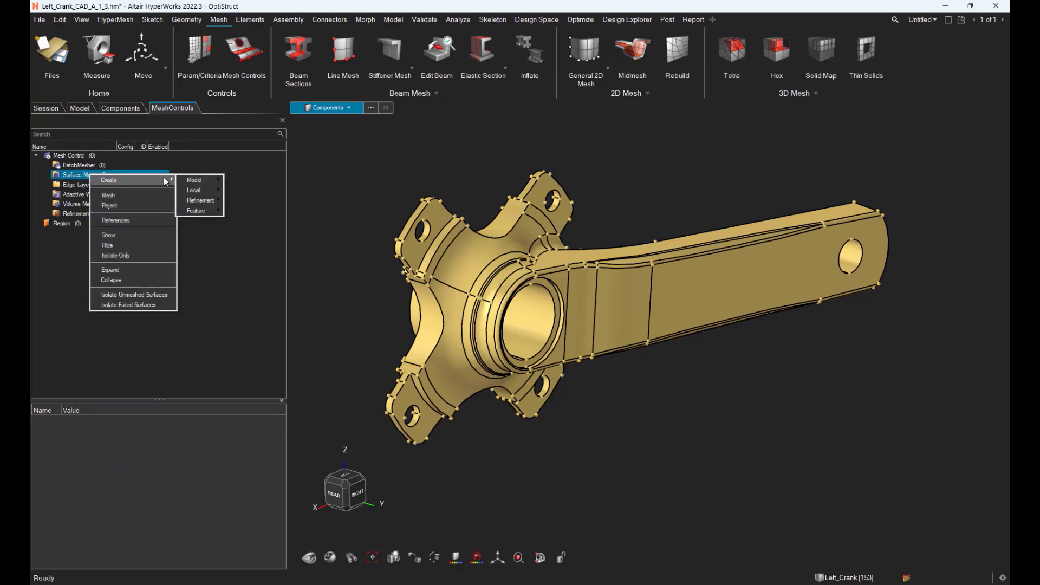
mouse_move(204, 214)
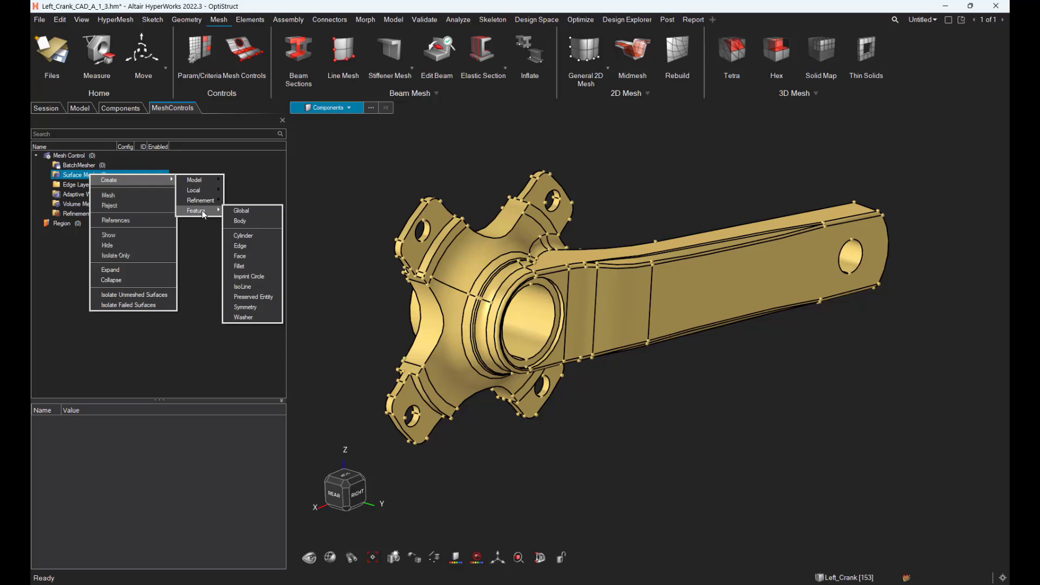
click(767, 352)
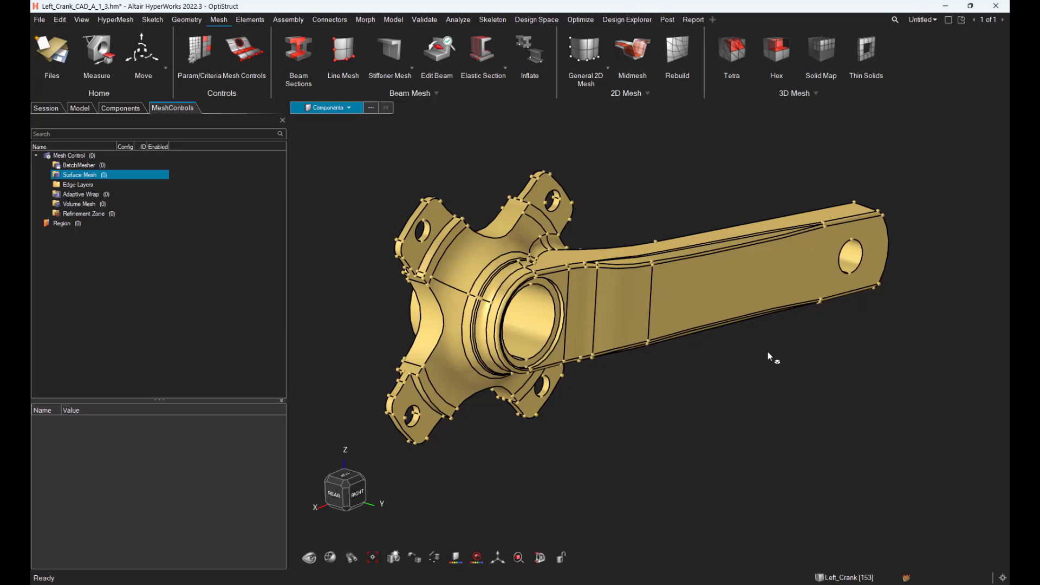
Examine the crank geometry around the hub, the mounting tabs and the arm from several angles.
middle_drag(837, 353, 808, 336)
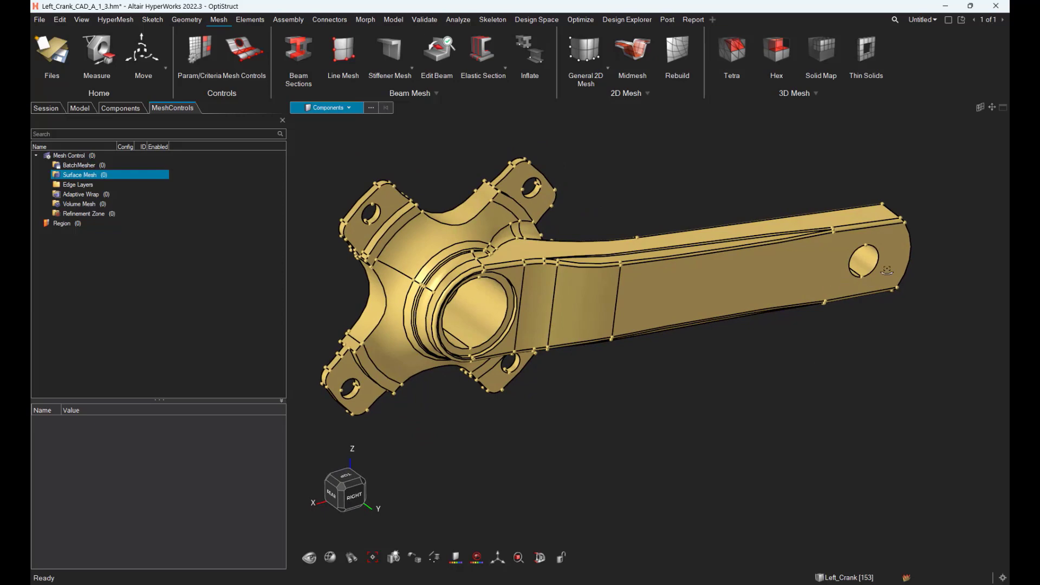
middle_drag(880, 265, 712, 328)
middle_drag(720, 390, 629, 314)
scroll(628, 311, up, 5)
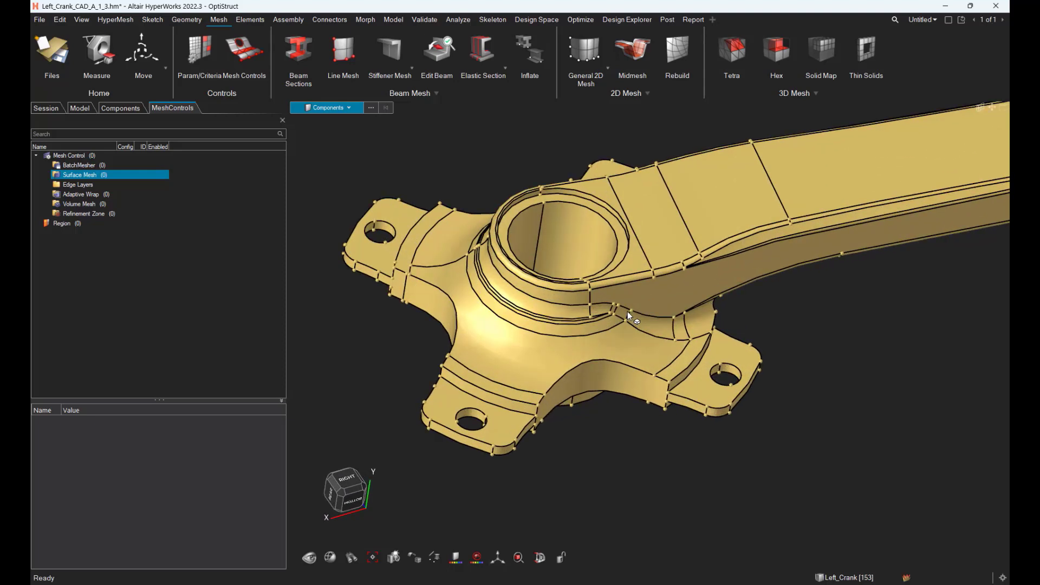
middle_drag(783, 308, 656, 333)
scroll(656, 334, down, 3)
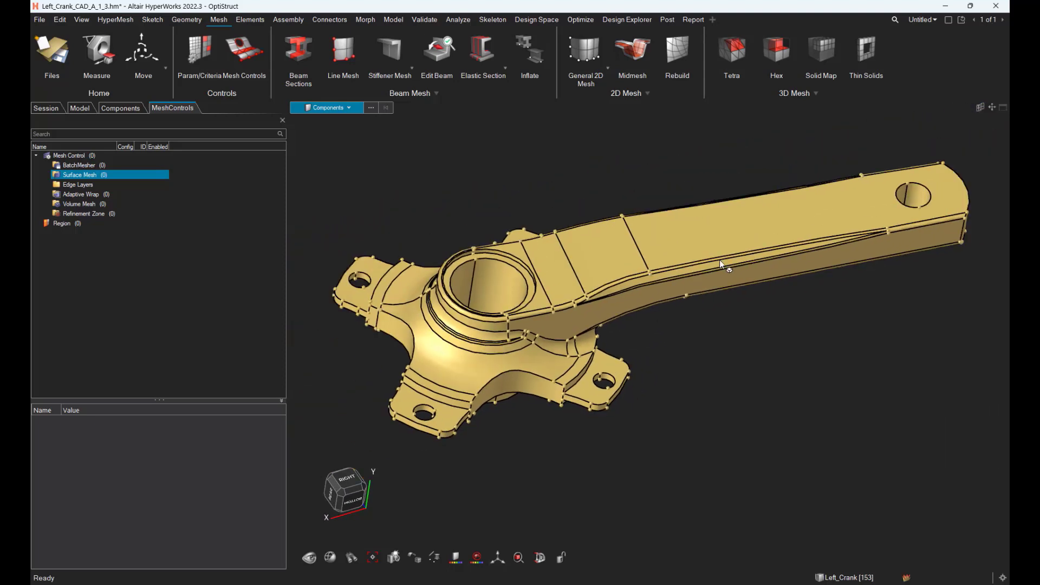
middle_drag(720, 259, 659, 222)
scroll(659, 226, down, 2)
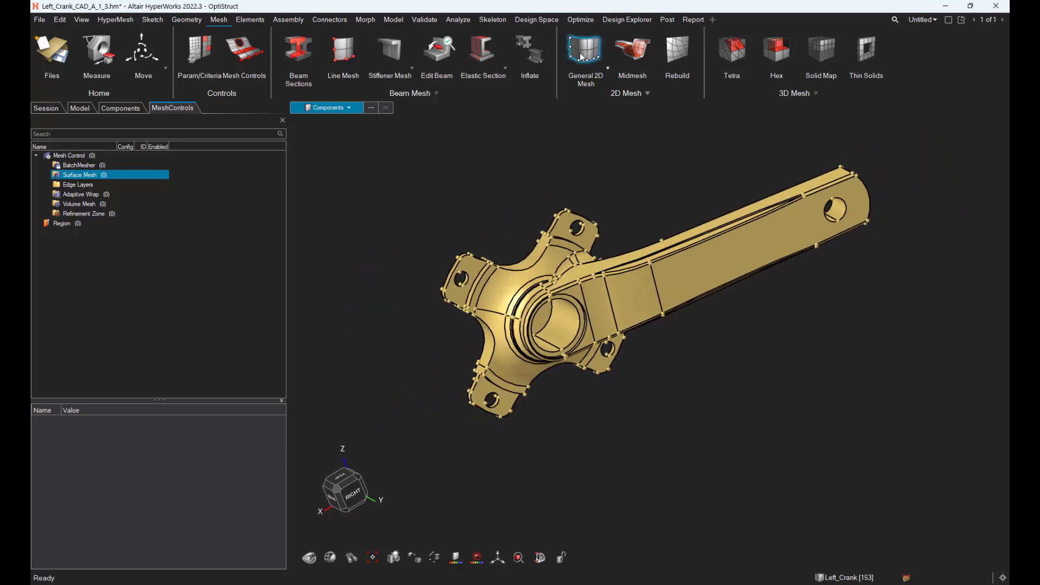
Create a 2D mesh on the surfaces of the crank arm with an element size of 5.
click(581, 56)
drag(732, 158, 896, 321)
click(603, 151)
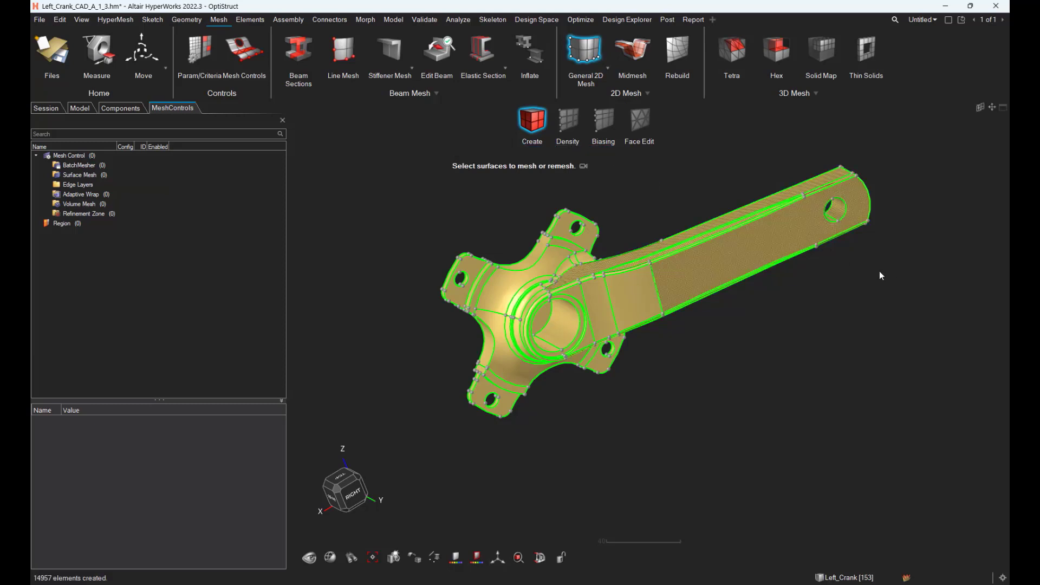
click(551, 151)
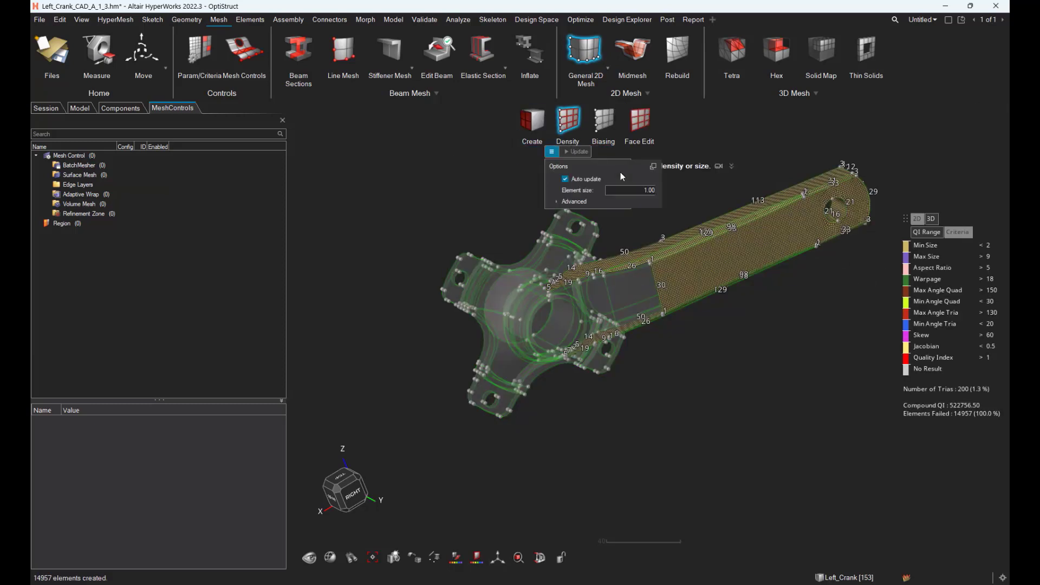
text(5)
key(Return)
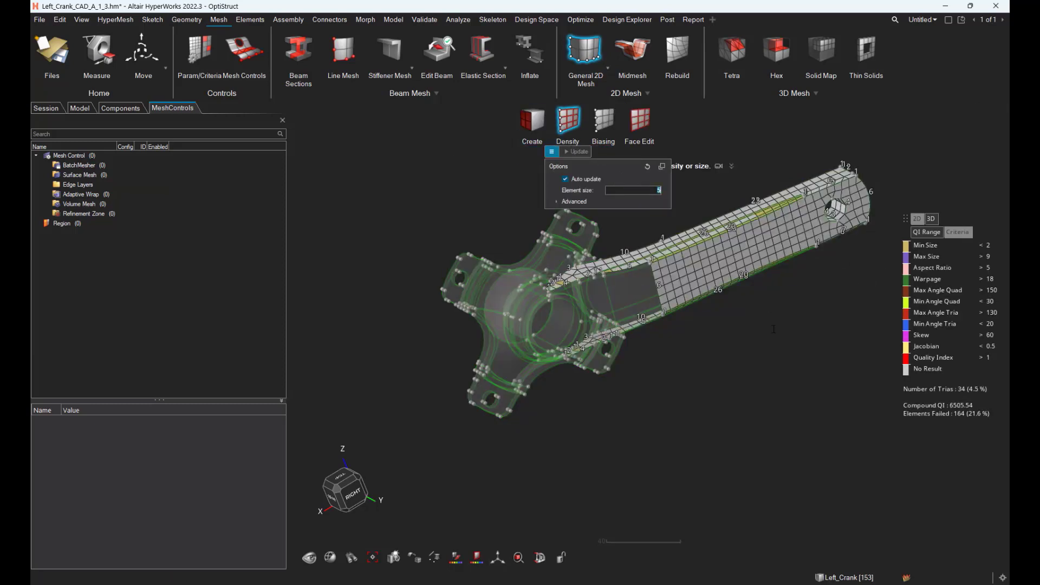
right_drag(808, 299, 780, 336)
key(Escape)
key(Escape)
Examine how closely the elements follow the rounded corner and hole at the arm's end, comparing the mesh with the geometry.
middle_drag(781, 337, 832, 303)
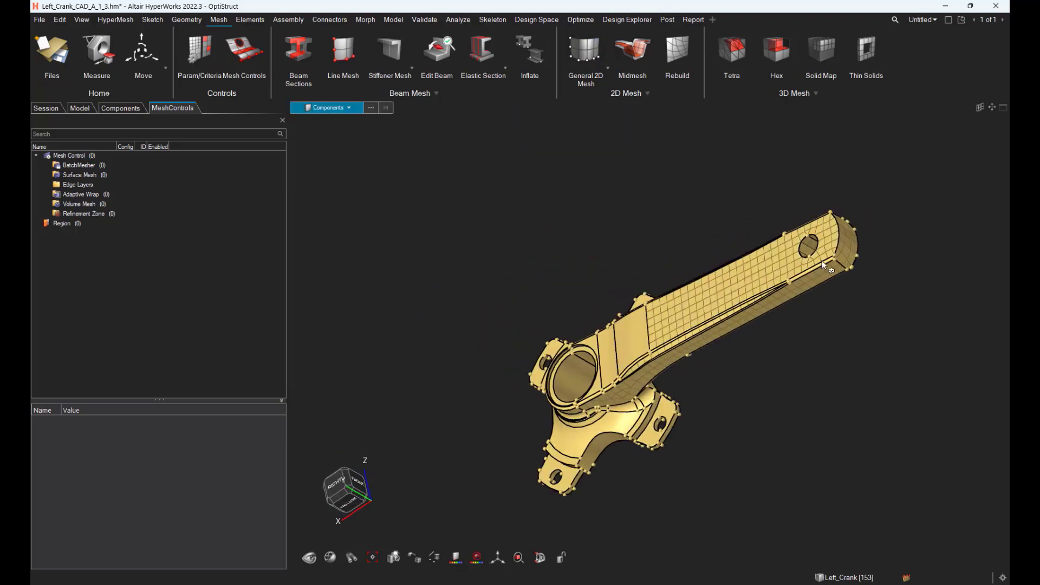
scroll(866, 275, up, 5)
middle_drag(865, 273, 897, 260)
right_drag(897, 260, 723, 246)
scroll(723, 246, up, 4)
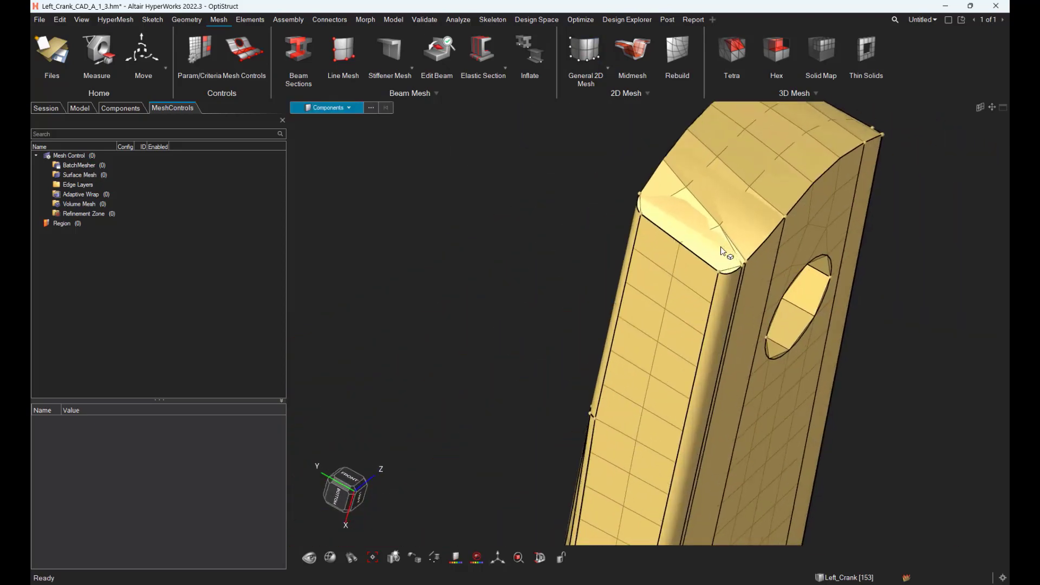
middle_drag(764, 273, 708, 267)
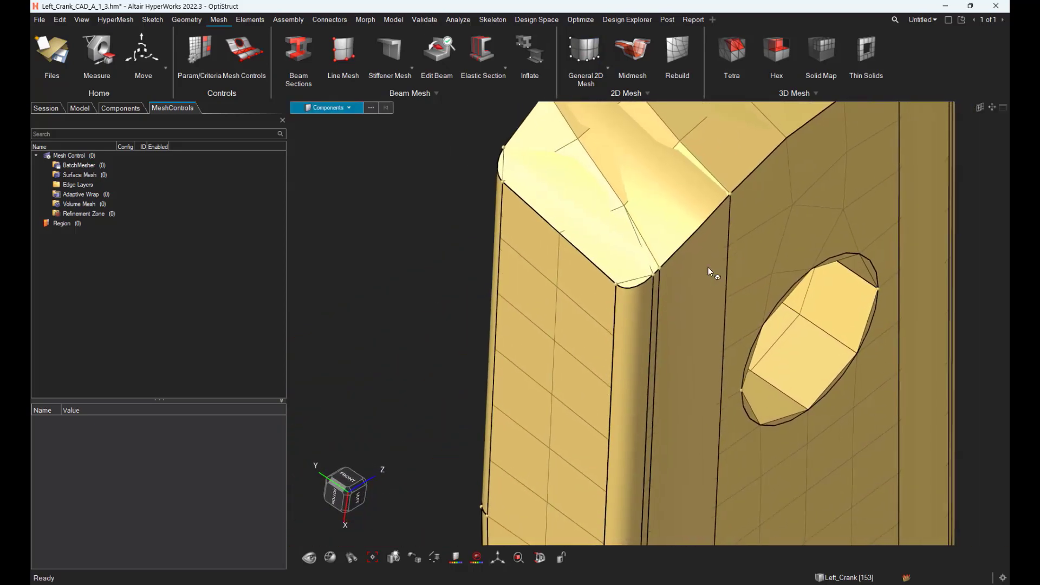
scroll(694, 284, up, 4)
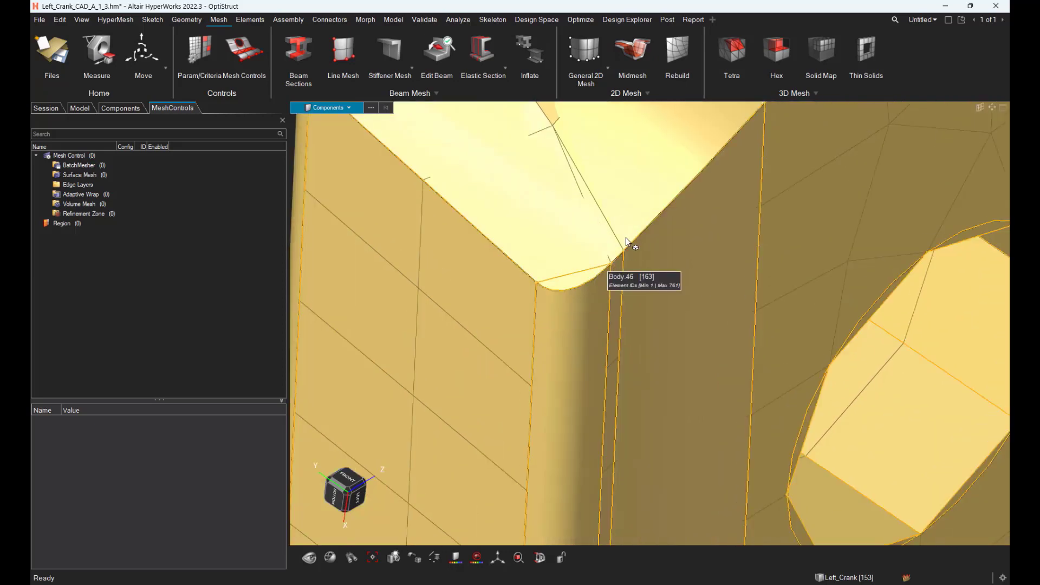
key(e)
key(e)
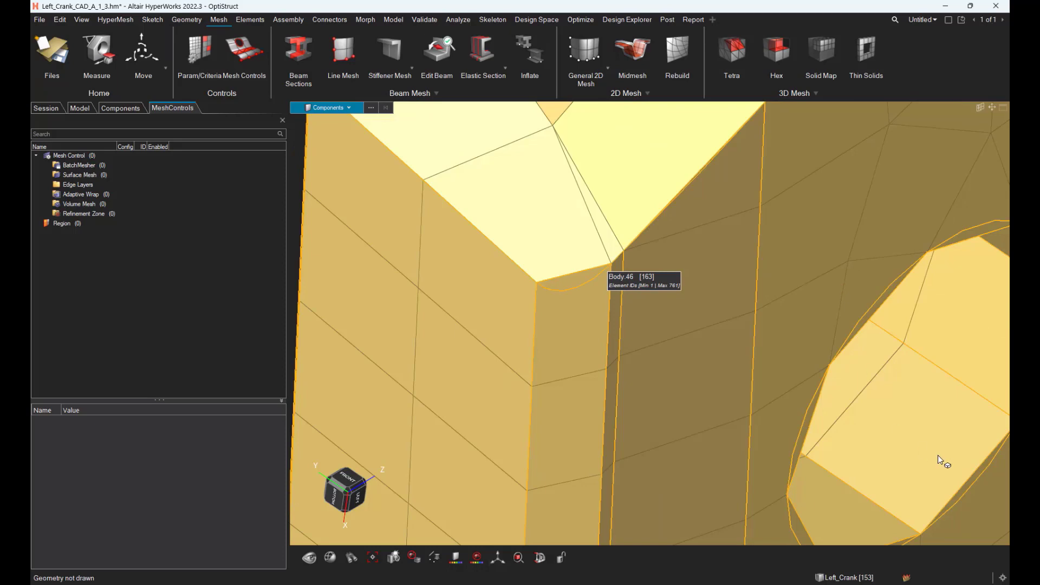
scroll(542, 395, down, 5)
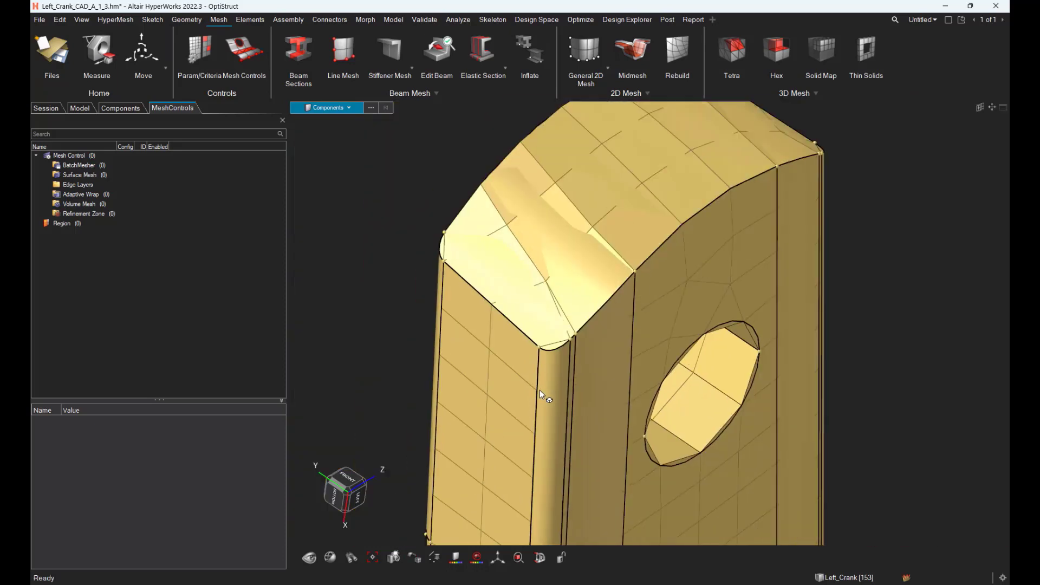
middle_drag(571, 316, 720, 351)
right_drag(607, 310, 891, 228)
scroll(880, 223, down, 4)
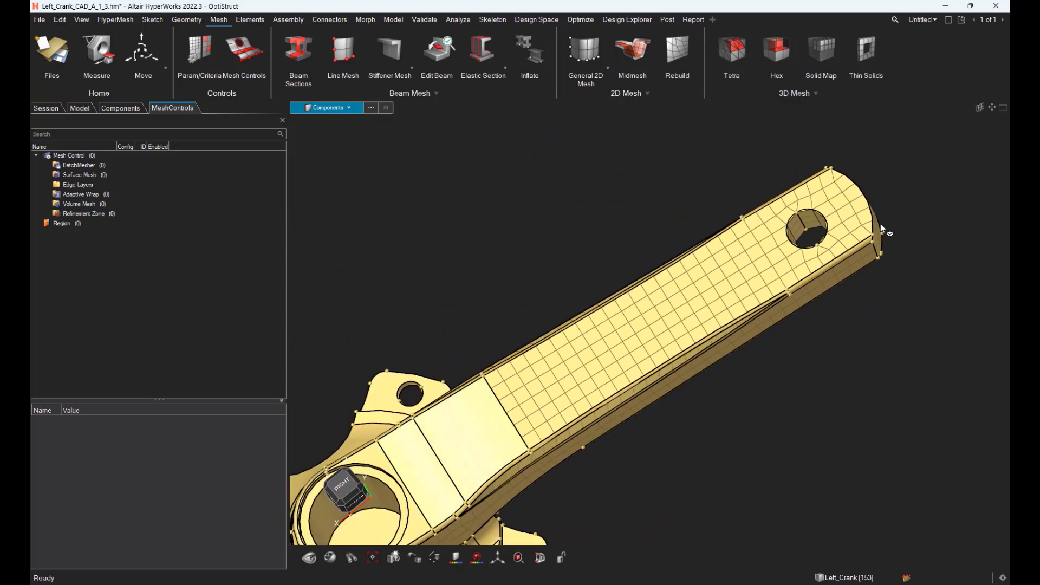
Delete all displayed elements on the crank arm.
key(e)
key(ctrl+a)
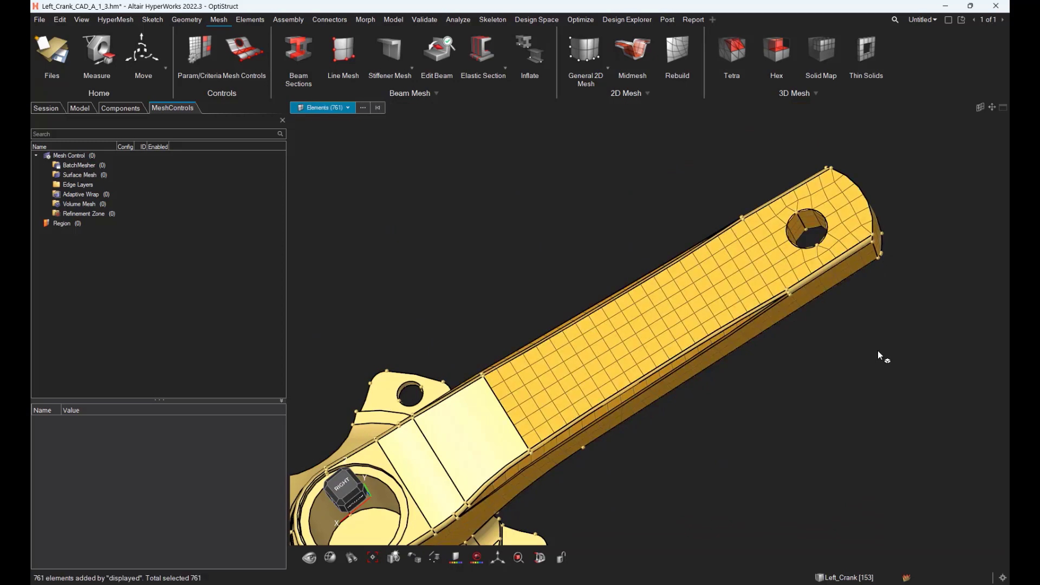
key(Delete)
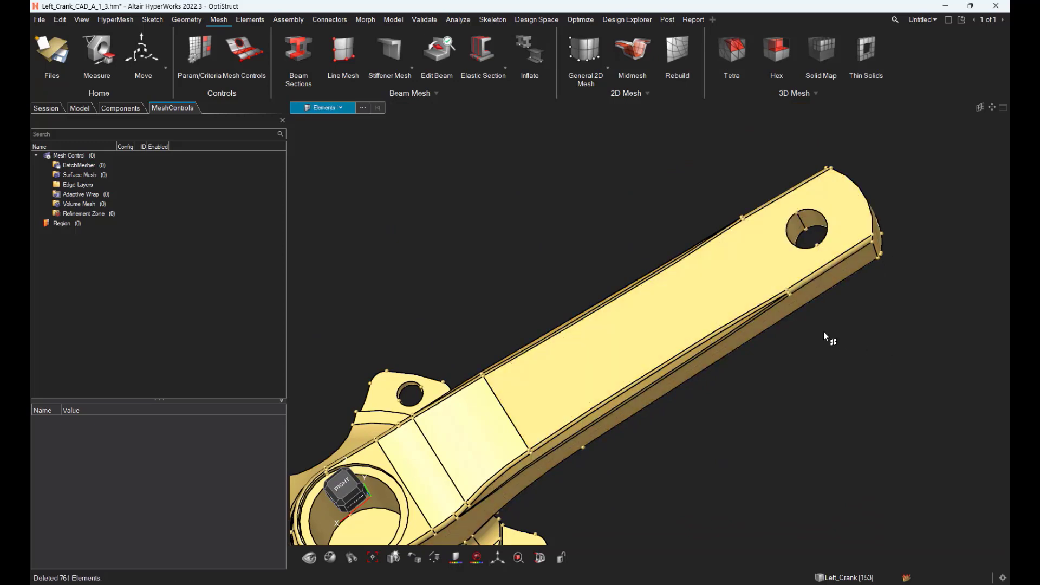
Mesh the surfaces of the crank arm with BatchMesher.
click(607, 66)
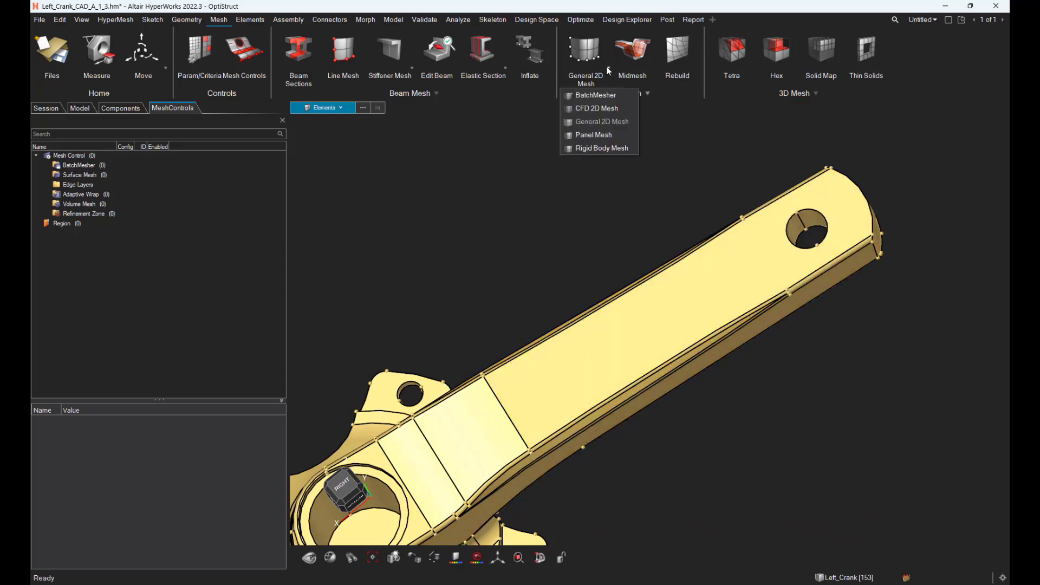
click(611, 98)
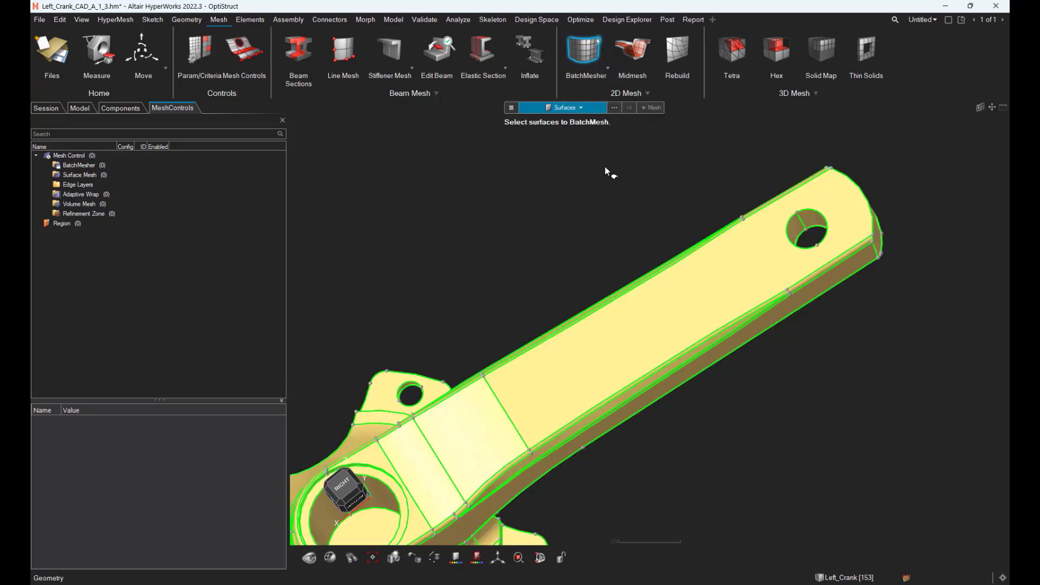
drag(857, 345, 951, 422)
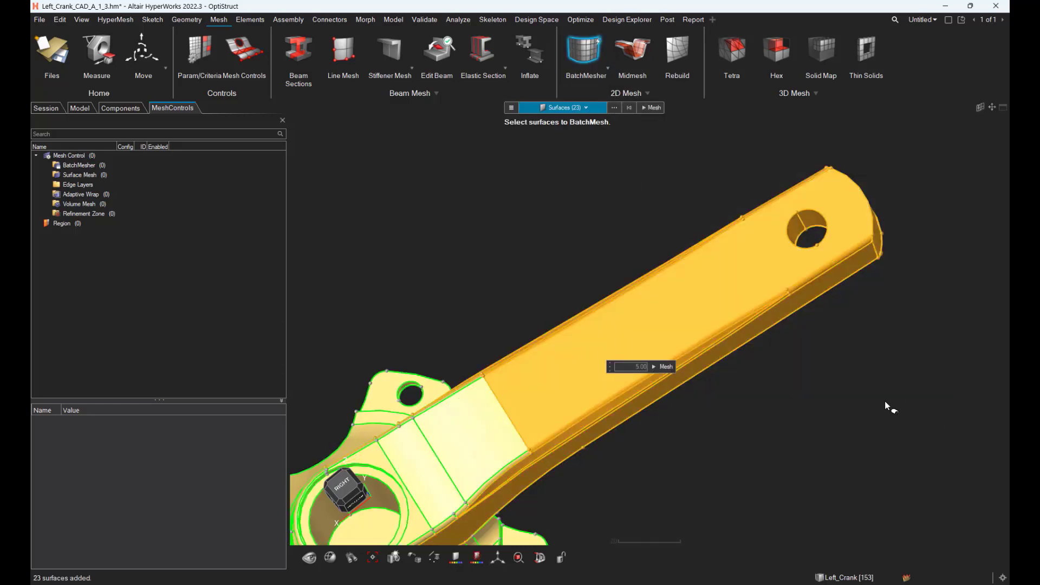
click(663, 369)
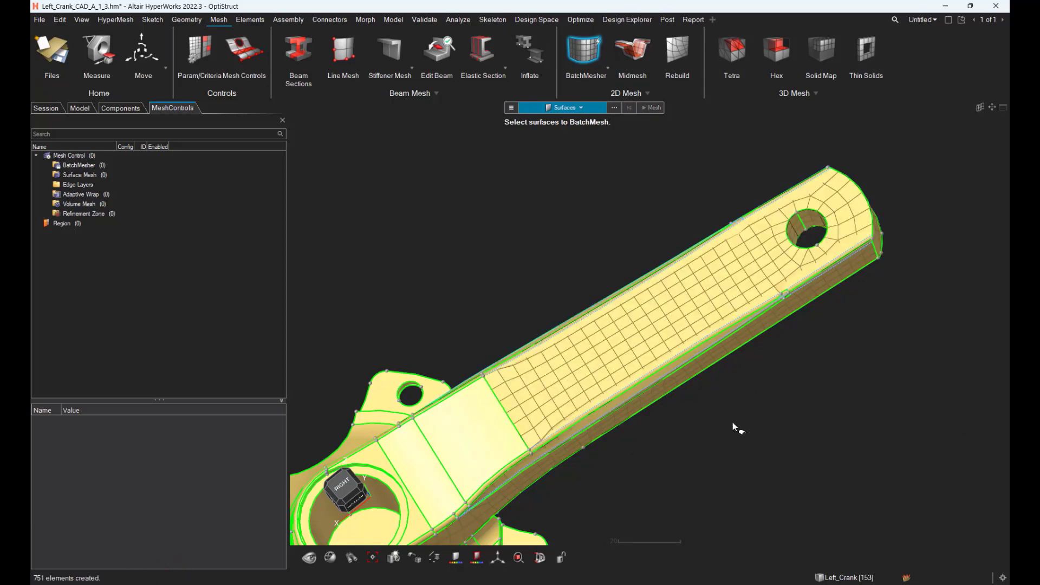
key(Escape)
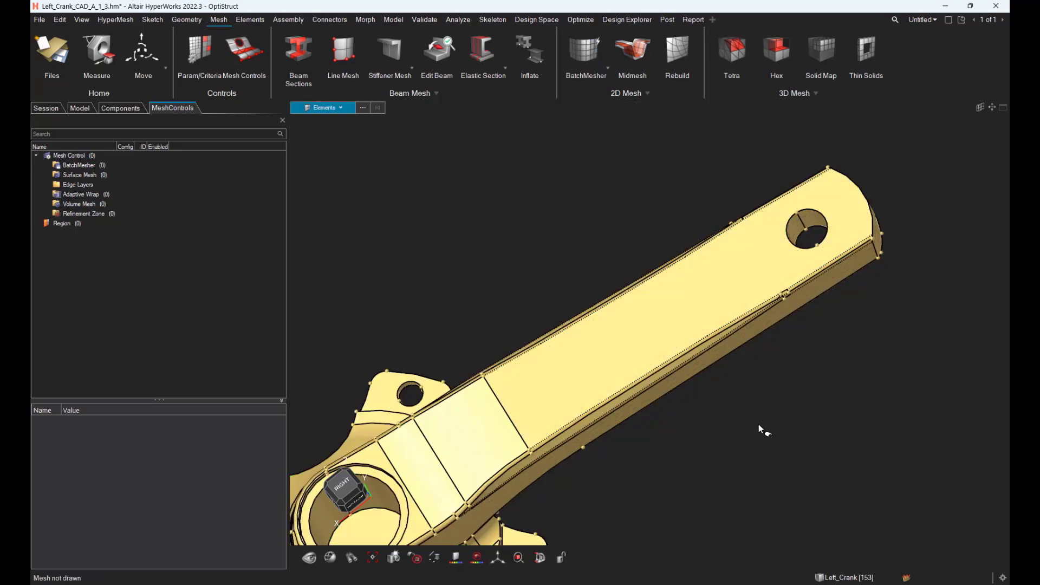
Examine the batch mesh along the arm's edges, rounded end and hole, comparing the elements with the geometry.
middle_drag(759, 425, 746, 369)
scroll(743, 406, up, 4)
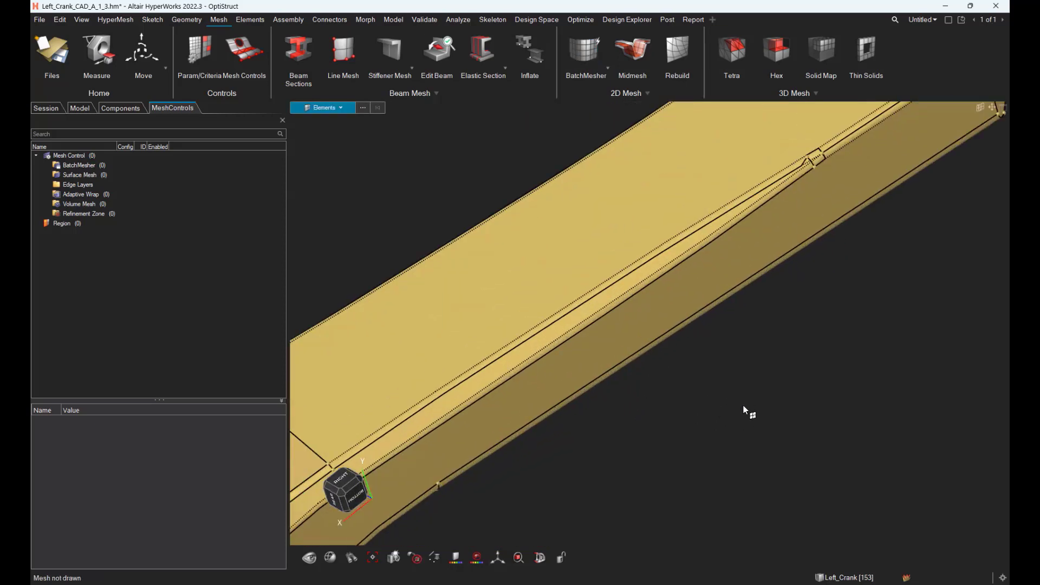
scroll(744, 405, down, 4)
middle_drag(760, 389, 760, 180)
right_drag(893, 211, 751, 196)
scroll(750, 192, up, 3)
middle_drag(750, 189, 851, 213)
key(t)
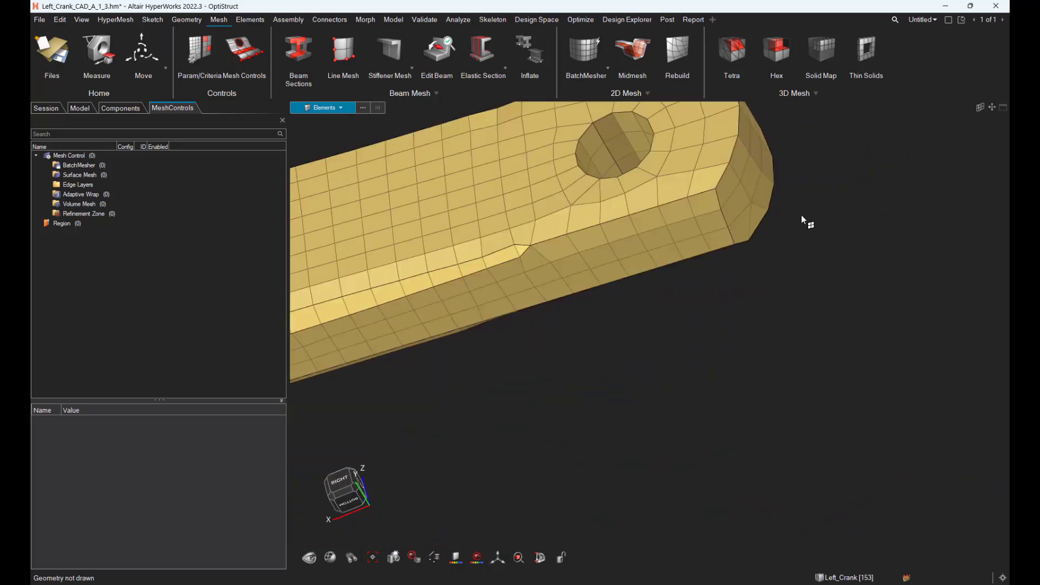
right_drag(802, 216, 880, 328)
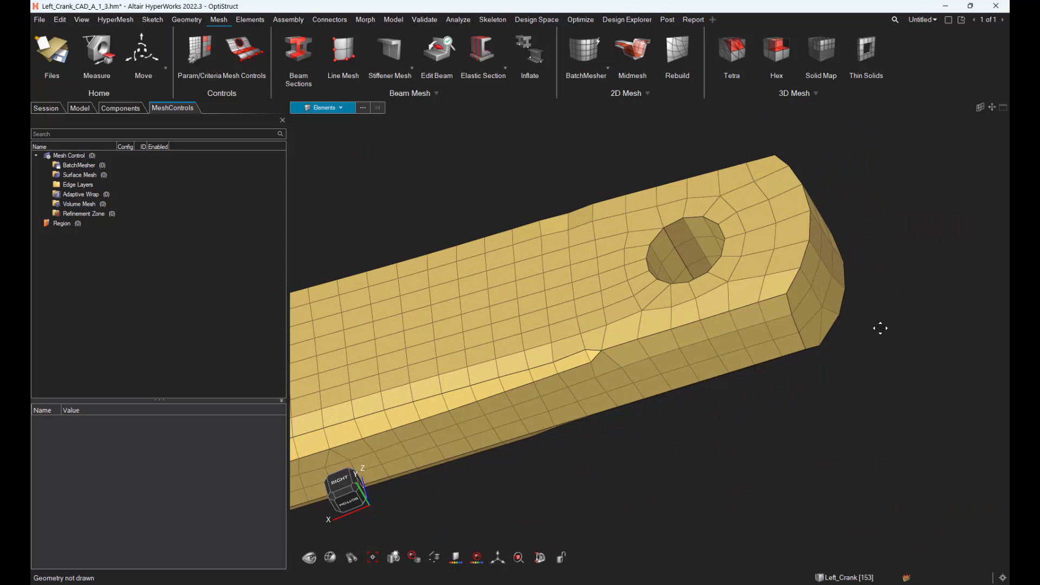
scroll(857, 294, down, 3)
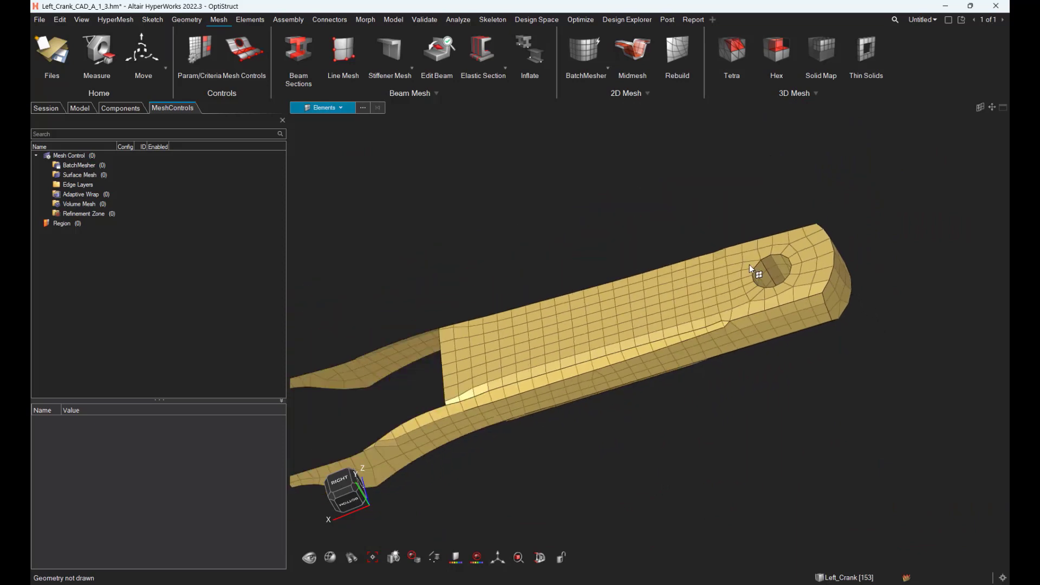
middle_drag(749, 265, 819, 256)
scroll(820, 255, down, 3)
middle_drag(731, 244, 786, 320)
right_drag(785, 320, 844, 352)
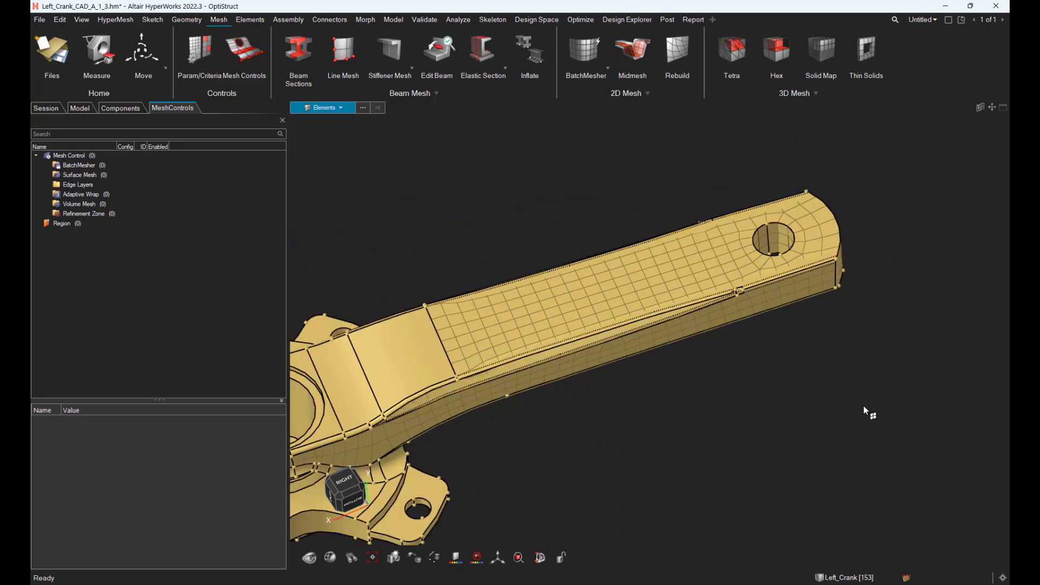
Undo the batch mesh on the arm and bring the whole crank back into view.
key(ctrl+z)
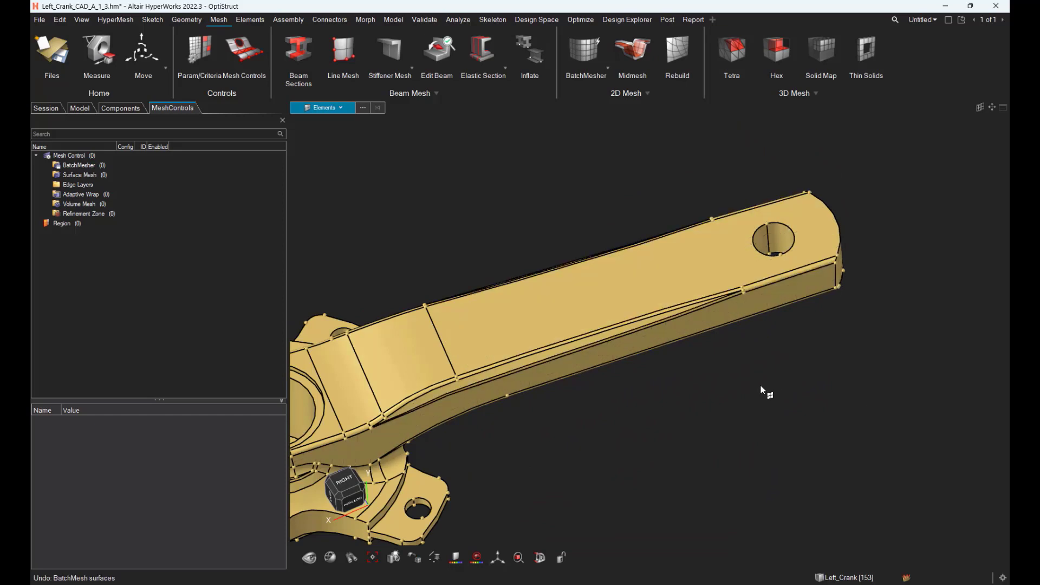
key(Escape)
scroll(720, 336, down, 3)
right_drag(720, 331, 808, 301)
middle_drag(808, 301, 831, 291)
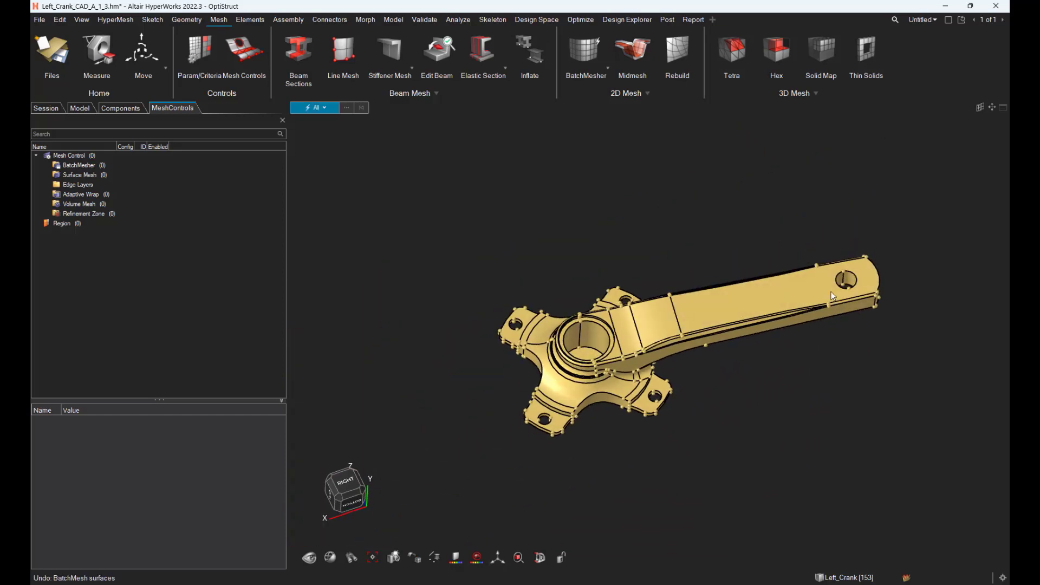
Create a Body feature control for the surface mesh and assign the crank component to it.
click(105, 175)
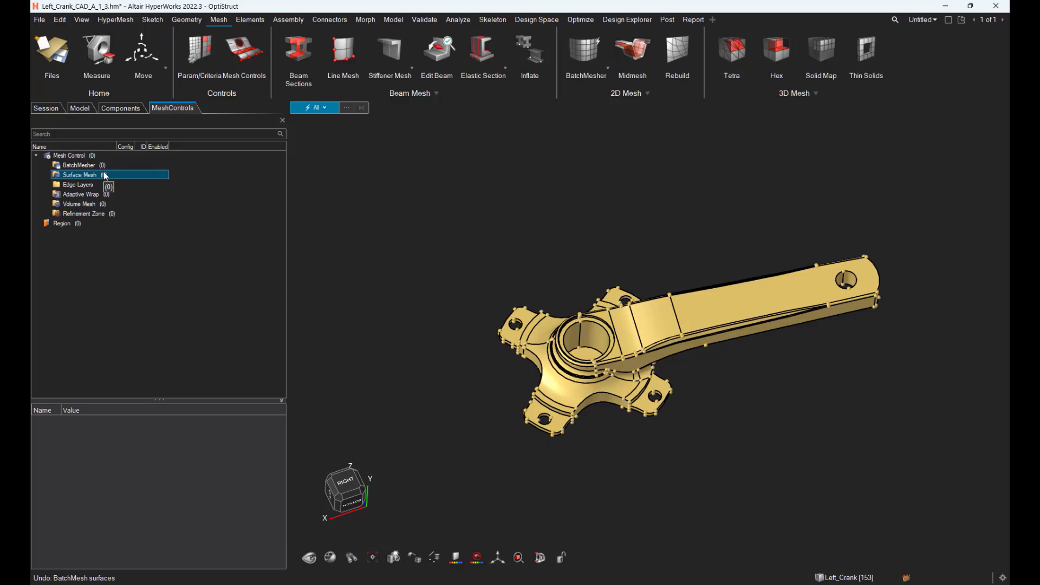
right_click(105, 175)
mouse_move(143, 181)
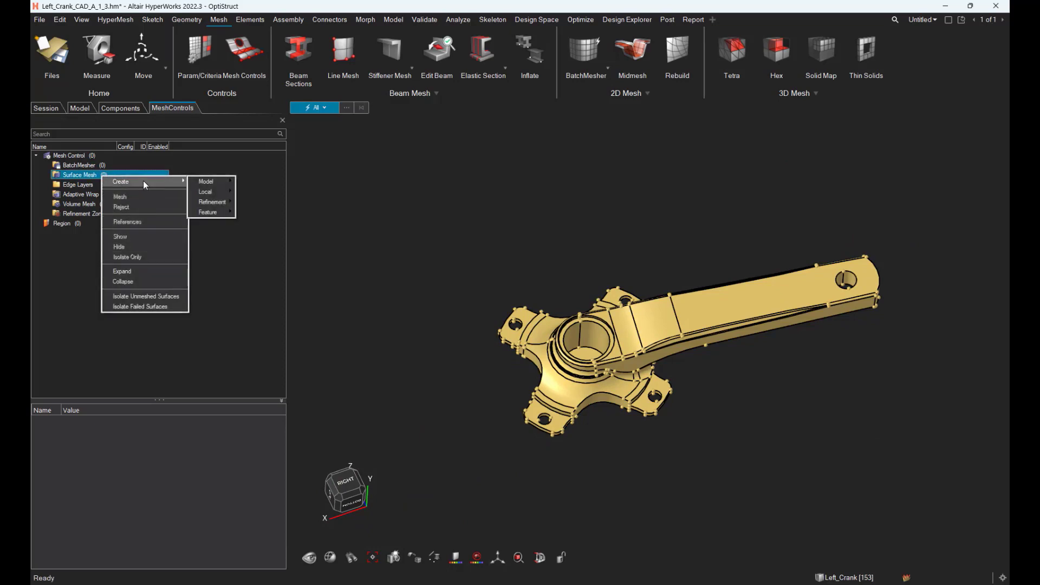
mouse_move(209, 212)
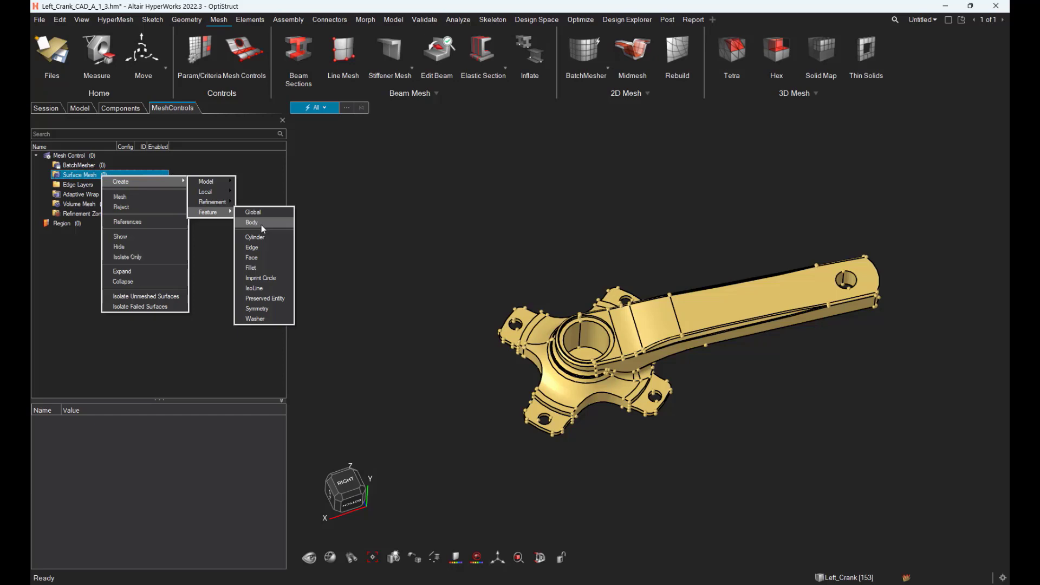
click(261, 225)
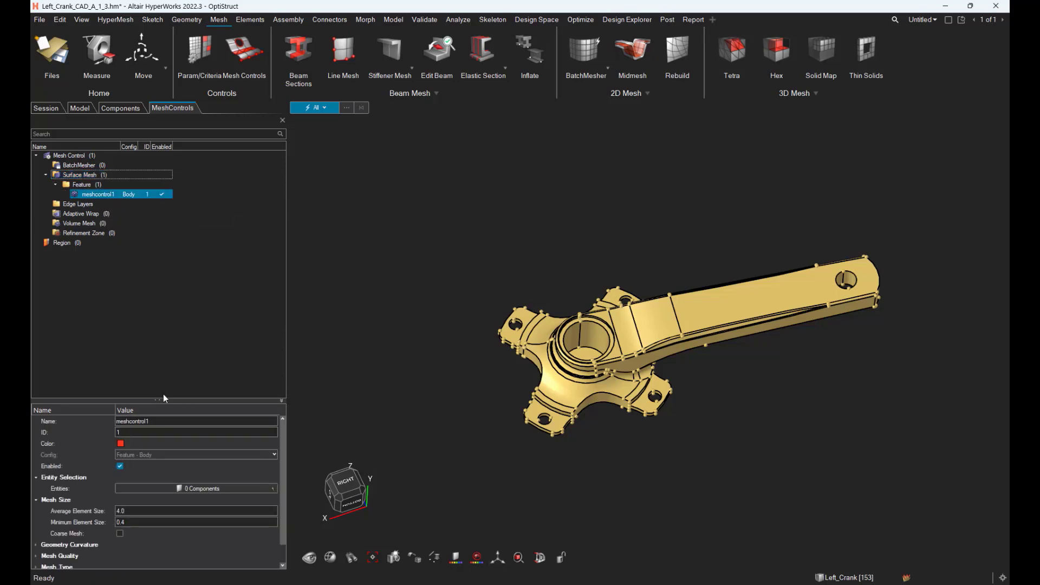
drag(162, 400, 162, 270)
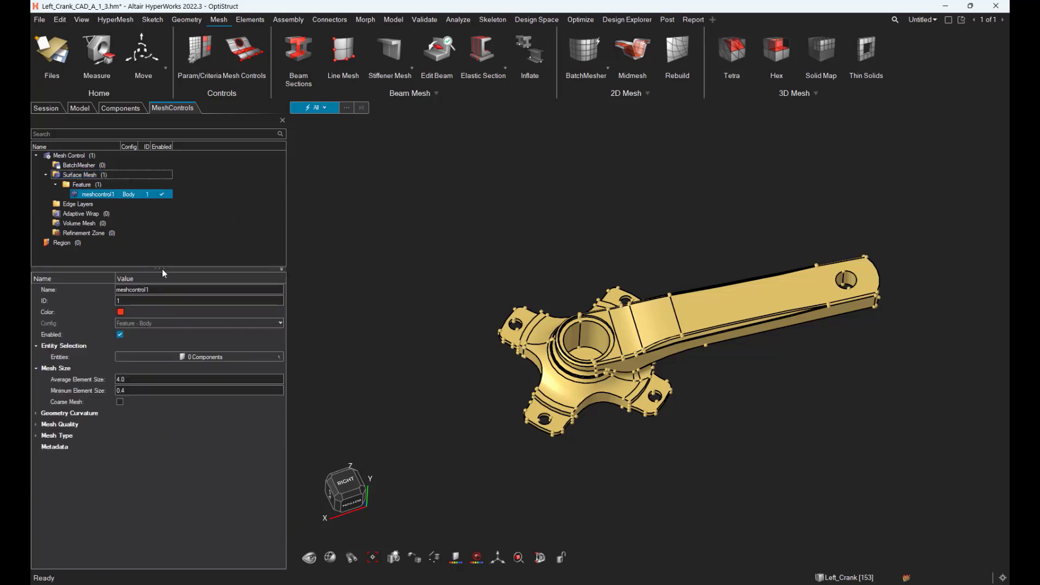
click(191, 357)
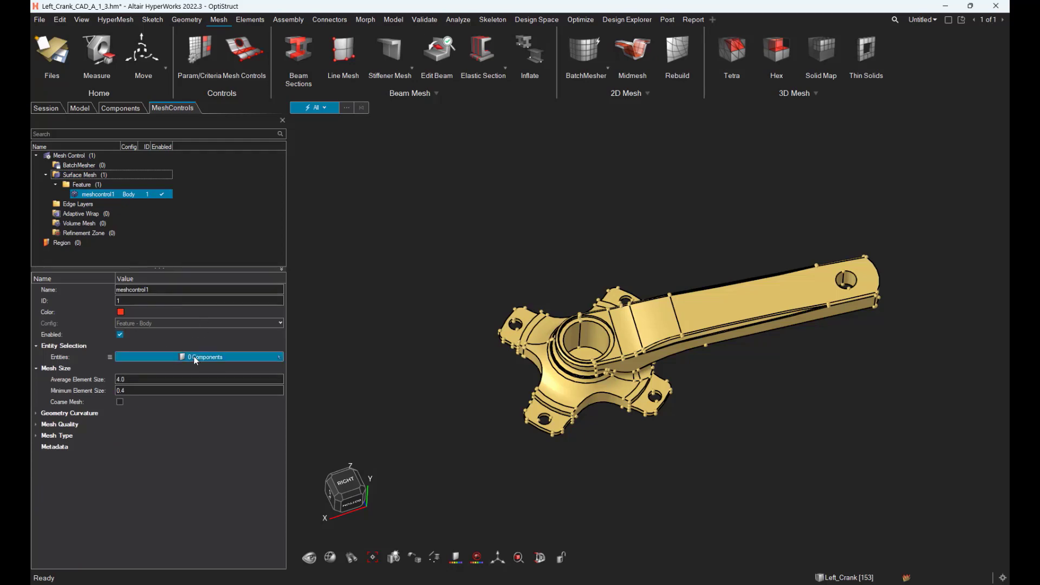
click(628, 347)
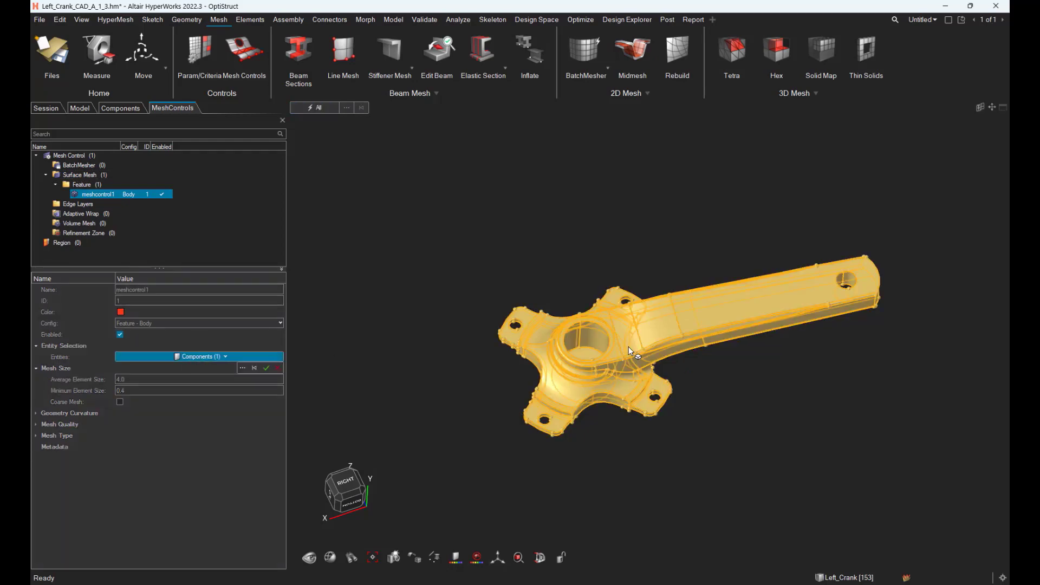
middle_click(629, 346)
Set the Body control's average element size to 5 and generate the mesh from the Feature controls.
click(142, 379)
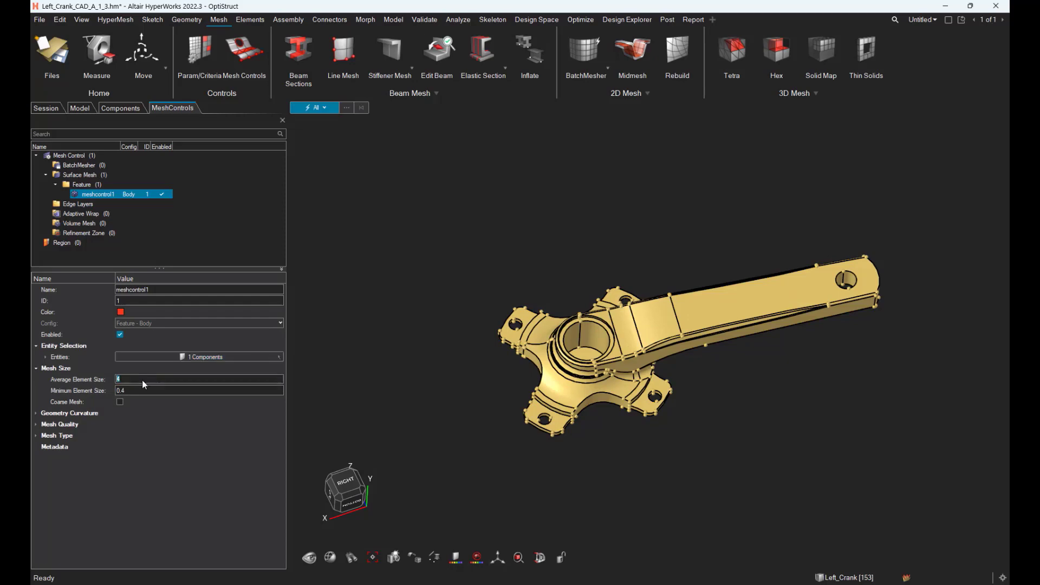
text(5)
key(Return)
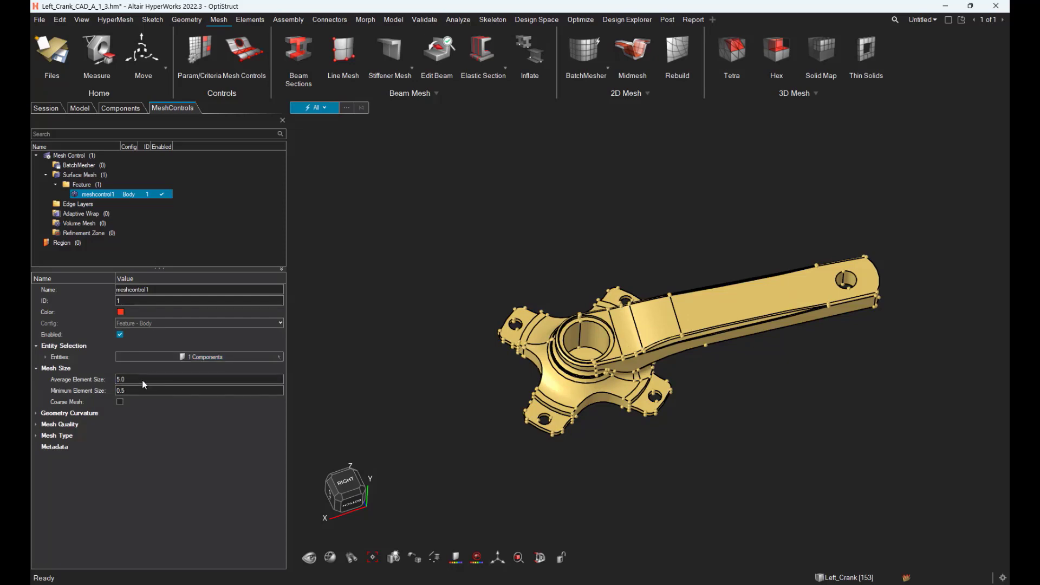
right_click(83, 186)
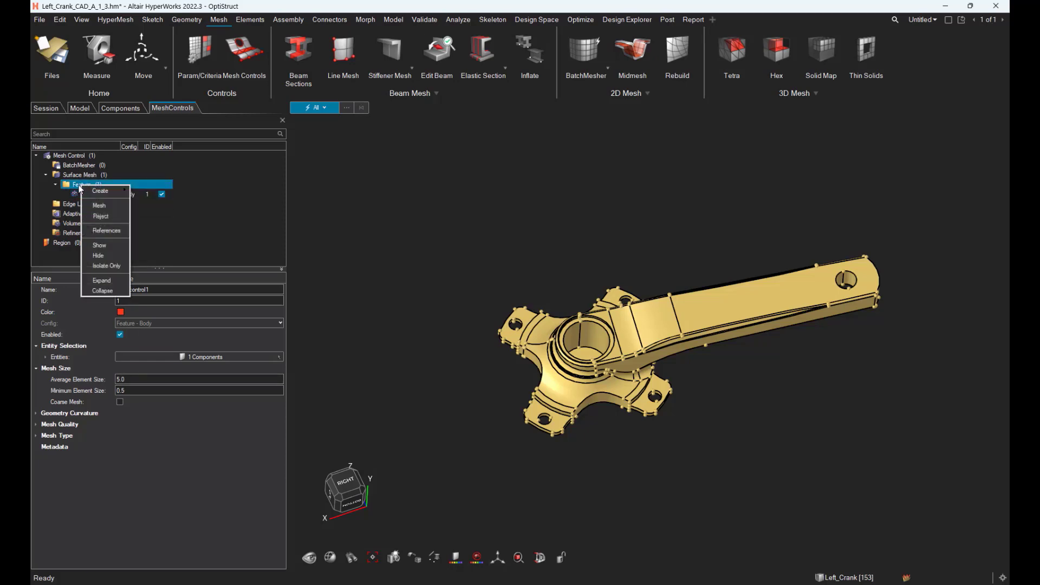
click(101, 206)
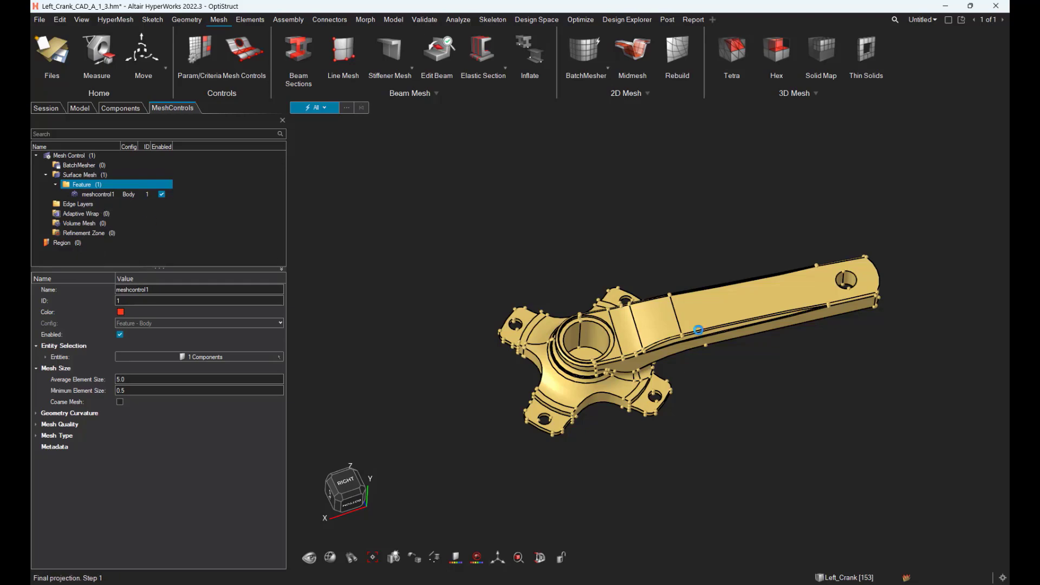
Examine how the triangular elements follow the rounded edges and hole at the arm's end, with and without geometry displayed.
scroll(697, 343, up, 3)
right_drag(767, 390, 789, 342)
right_drag(723, 405, 791, 376)
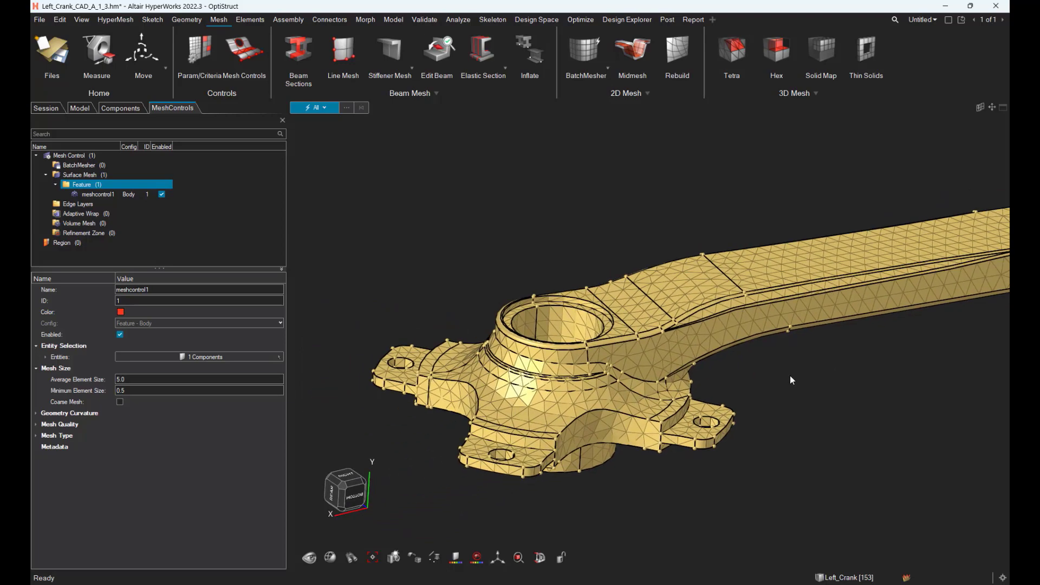
middle_drag(733, 415, 752, 274)
scroll(752, 274, up, 10)
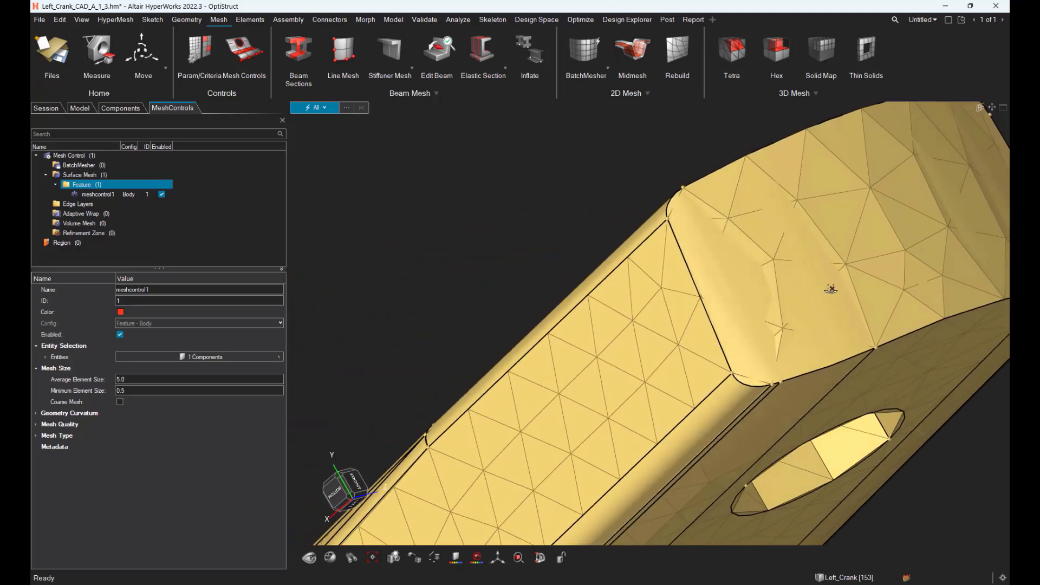
key(m)
key(m)
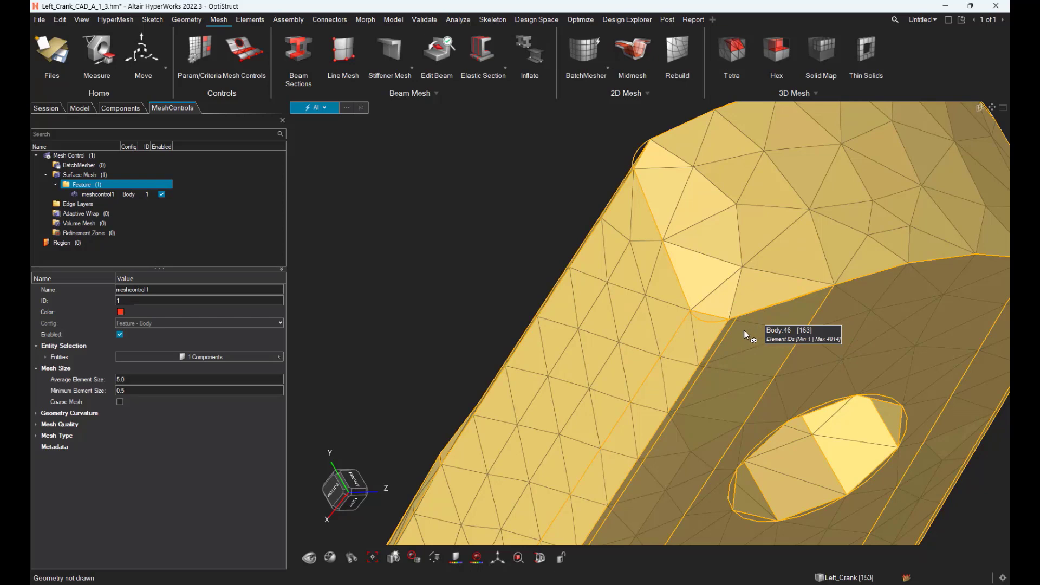
scroll(747, 331, down, 5)
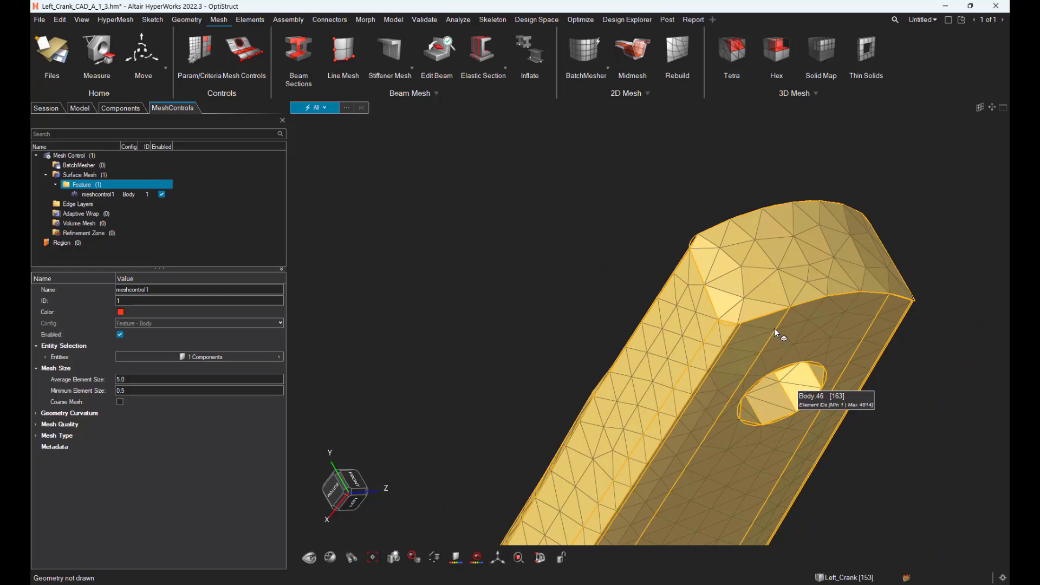
Examine the mesh from the arm to the hub, comparing how it follows the fillets and central bore against the geometry.
middle_drag(775, 327, 679, 323)
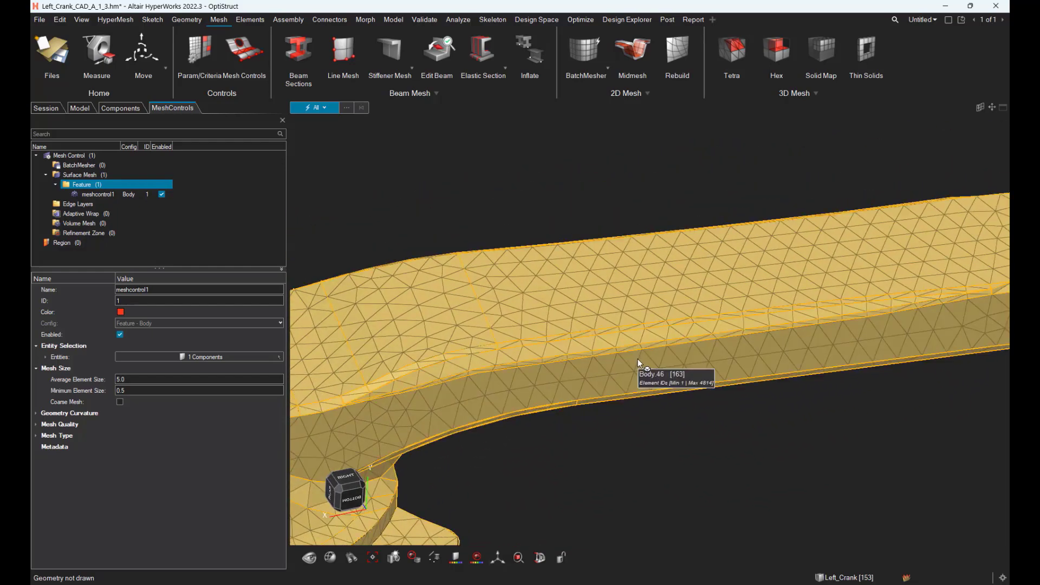
middle_drag(637, 358, 752, 354)
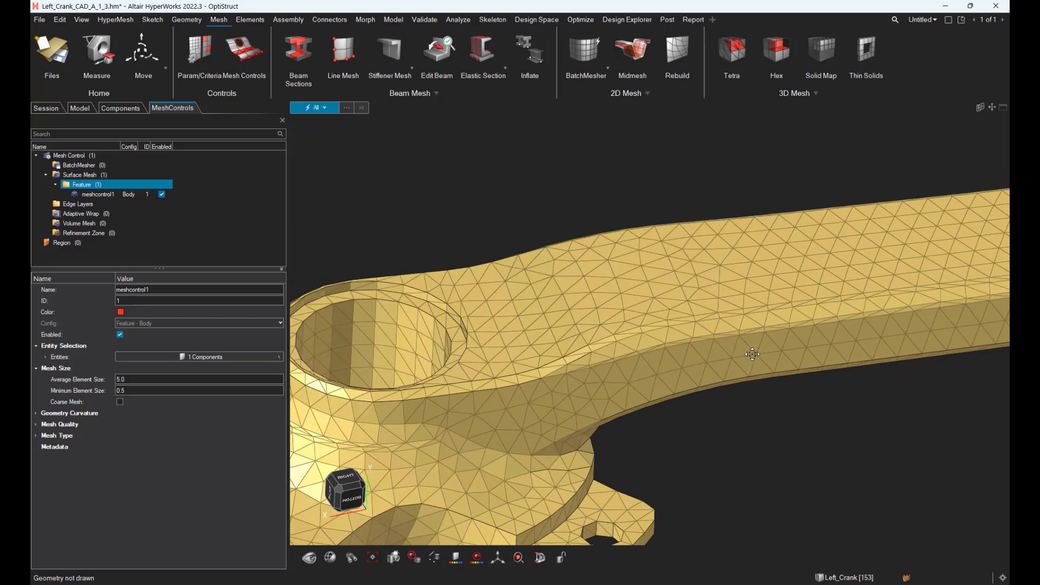
key(g)
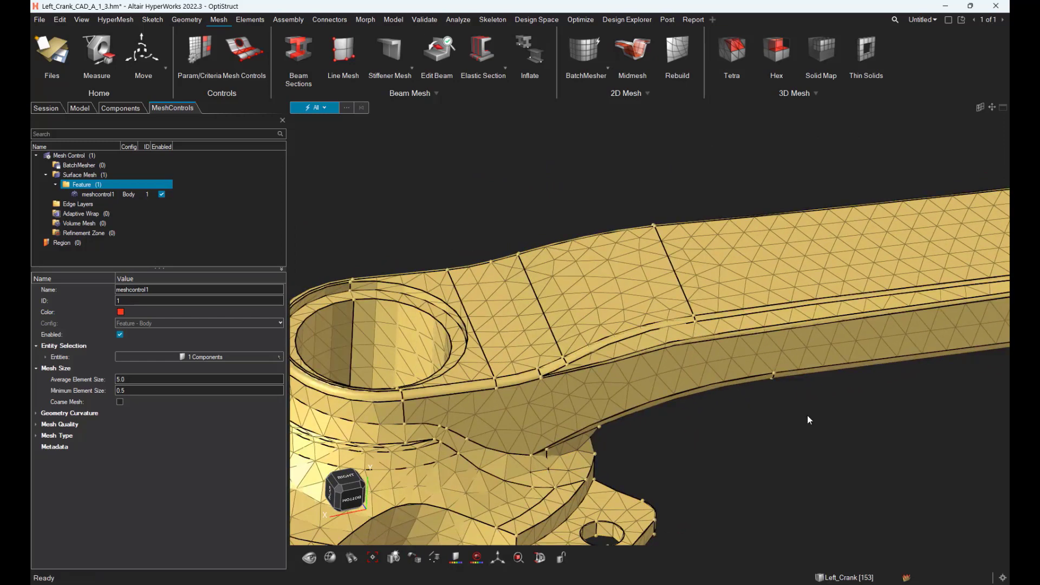
key(m)
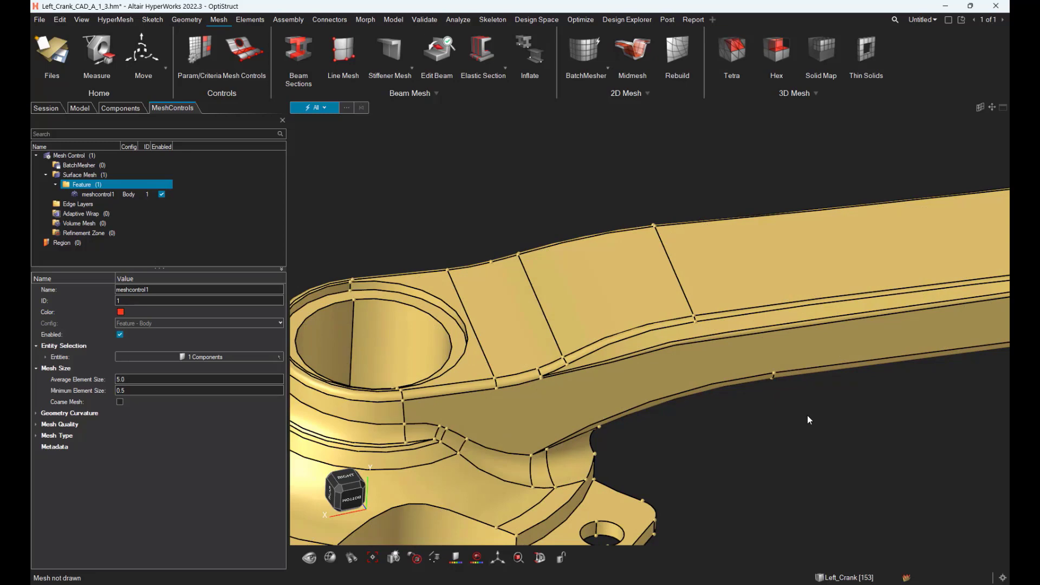
key(m)
key(g)
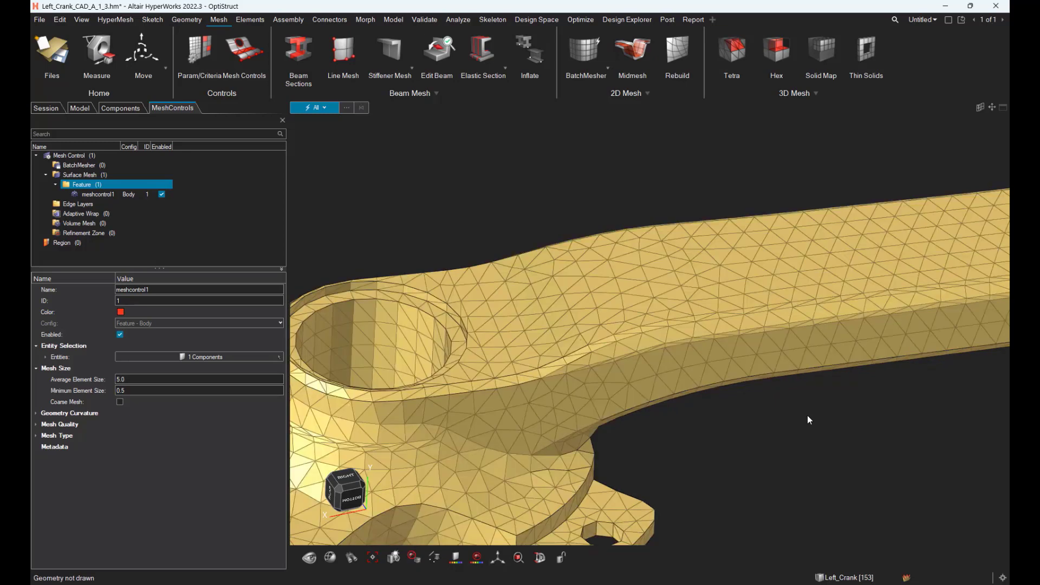
middle_drag(808, 420, 864, 335)
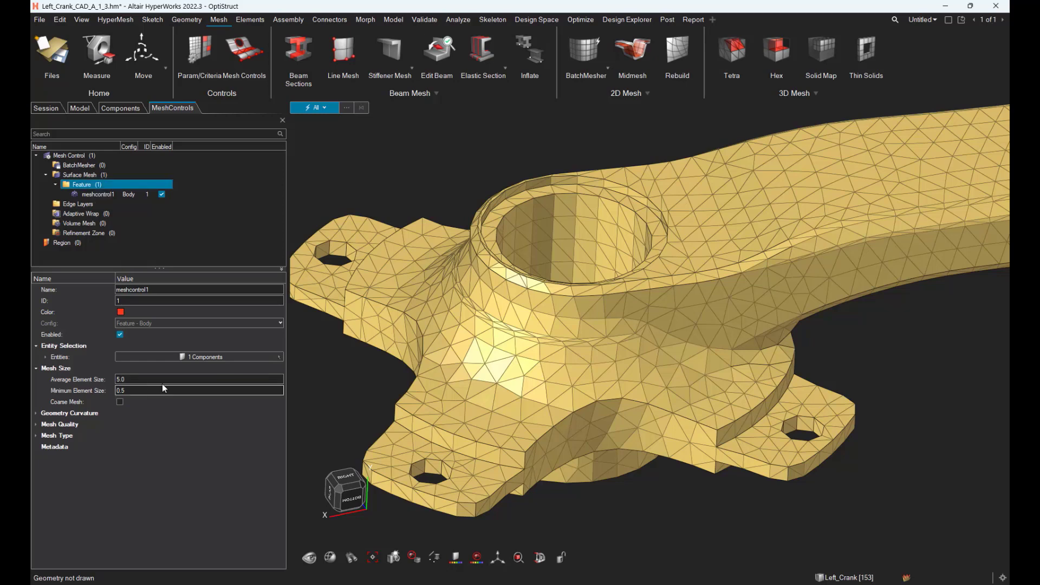
Display the crank geometry again and delete all elements of the surface mesh.
key(g)
scroll(851, 326, down, 3)
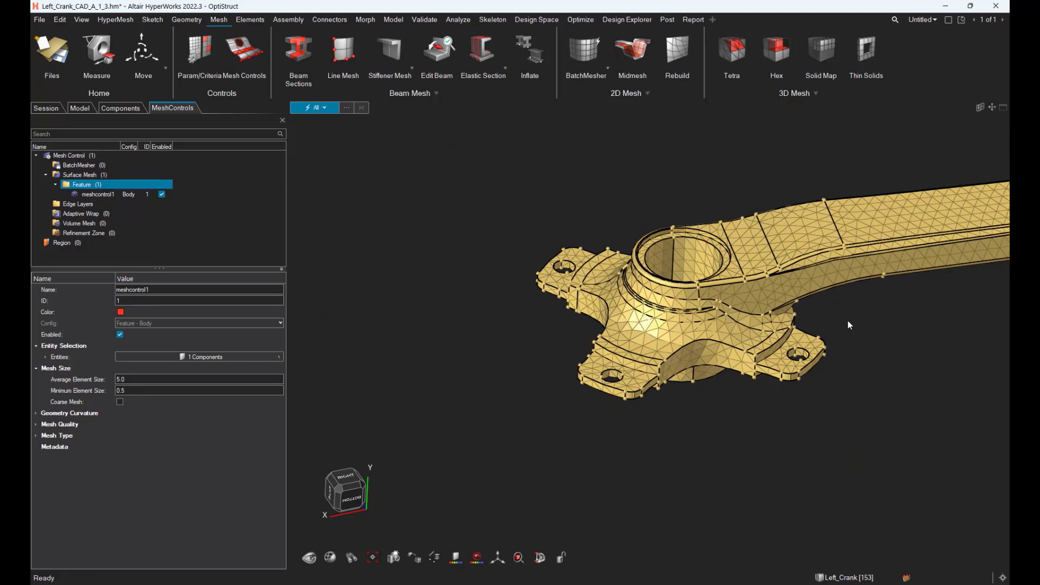
key(e)
key(ctrl+a)
key(Delete)
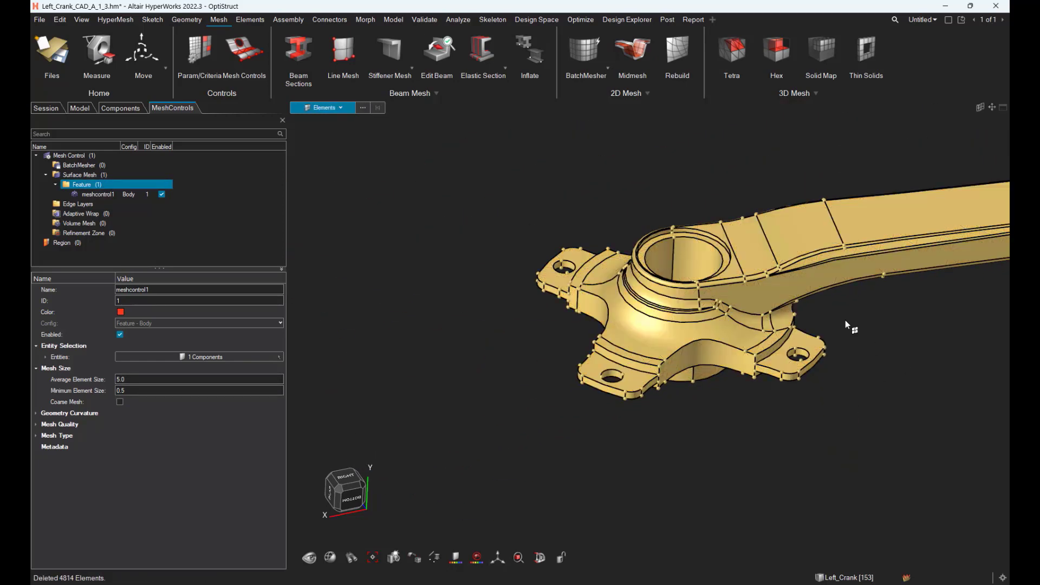
Set the Body control's minimum element size to 1.5 and generate the mesh from the Feature controls.
middle_drag(845, 320, 759, 330)
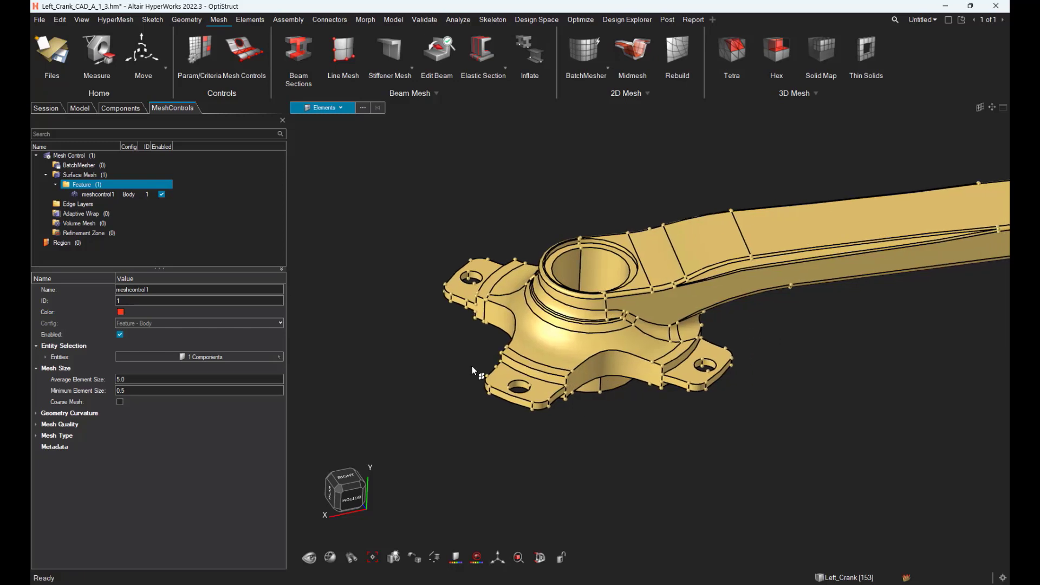
click(140, 391)
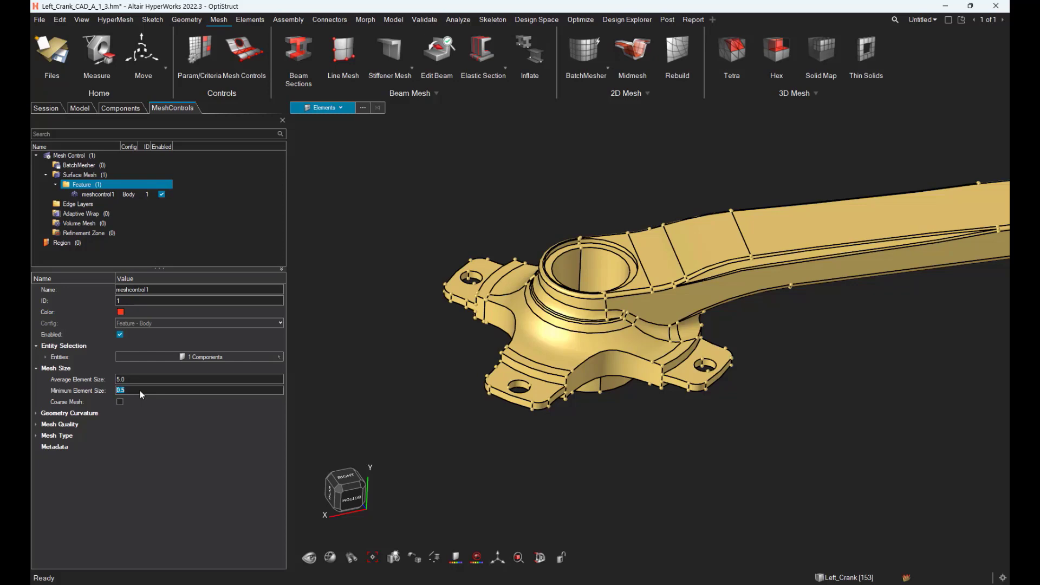
text(1.5)
key(Return)
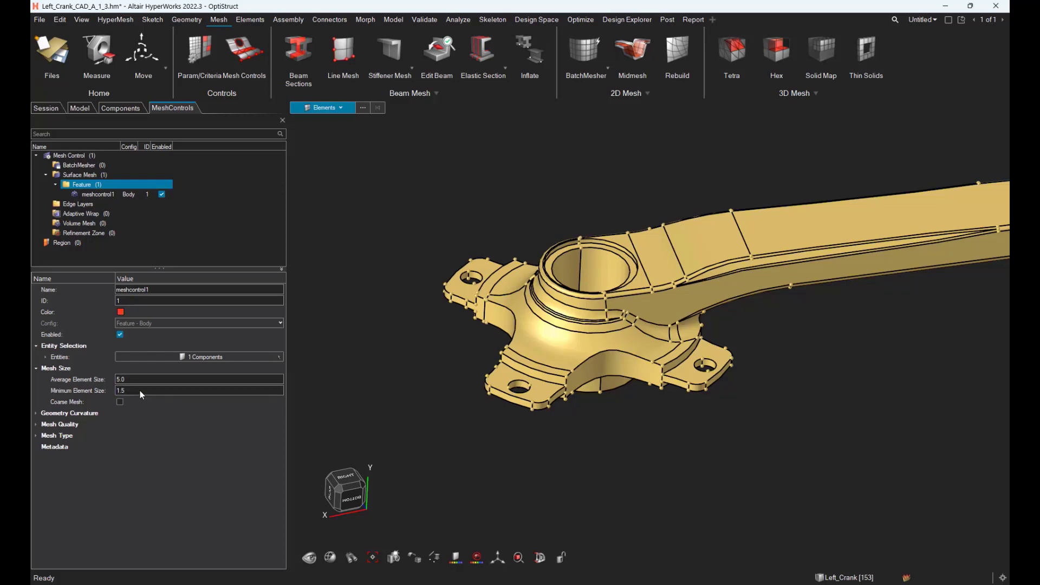
middle_drag(813, 298, 743, 312)
right_click(91, 185)
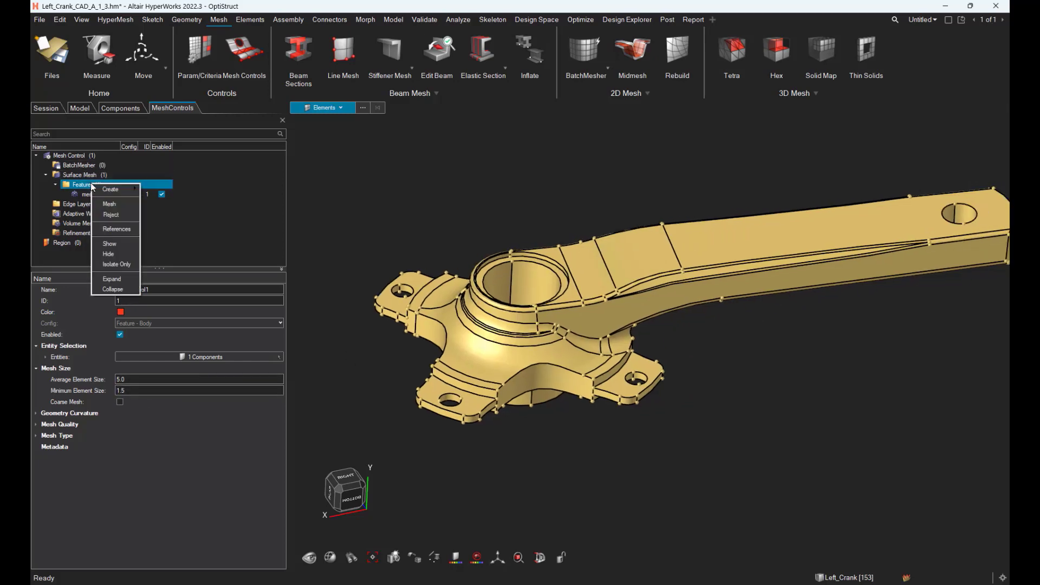
click(105, 204)
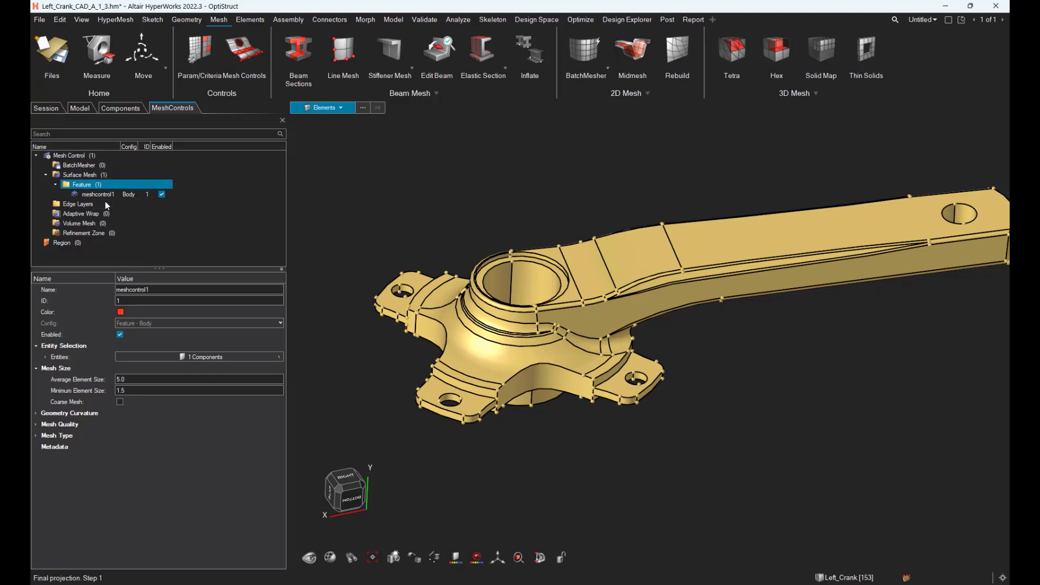
Hide the crank geometry and examine the triangular mesh on the hub, lug holes and arm.
right_drag(751, 329, 728, 345)
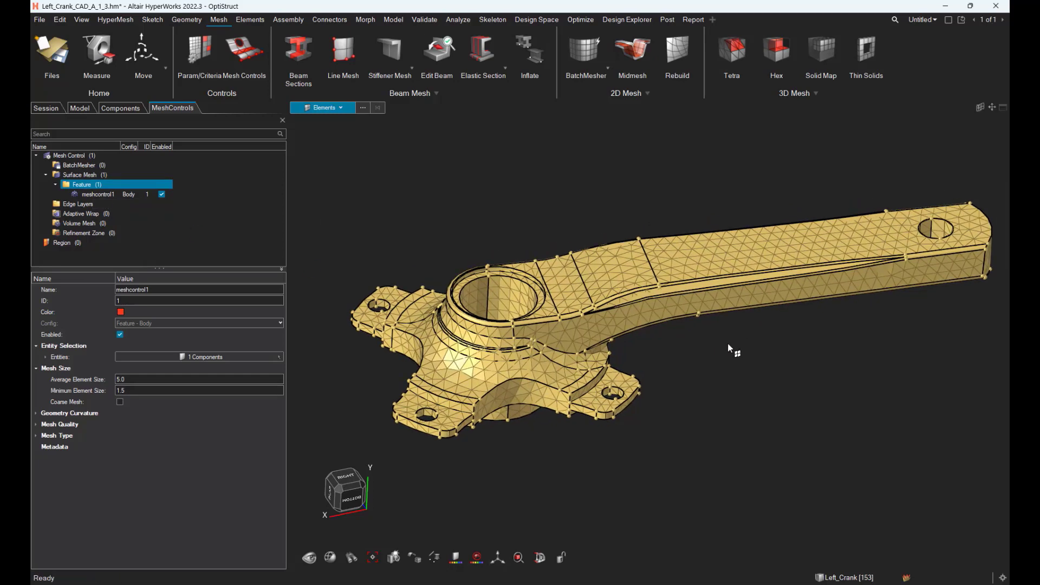
key(q)
key(q)
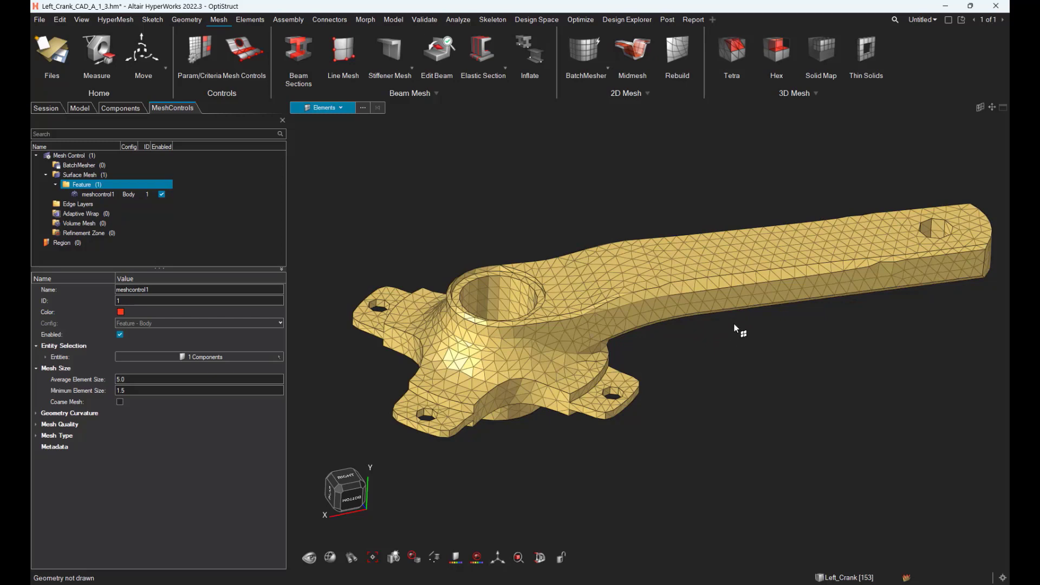
middle_drag(867, 268, 729, 288)
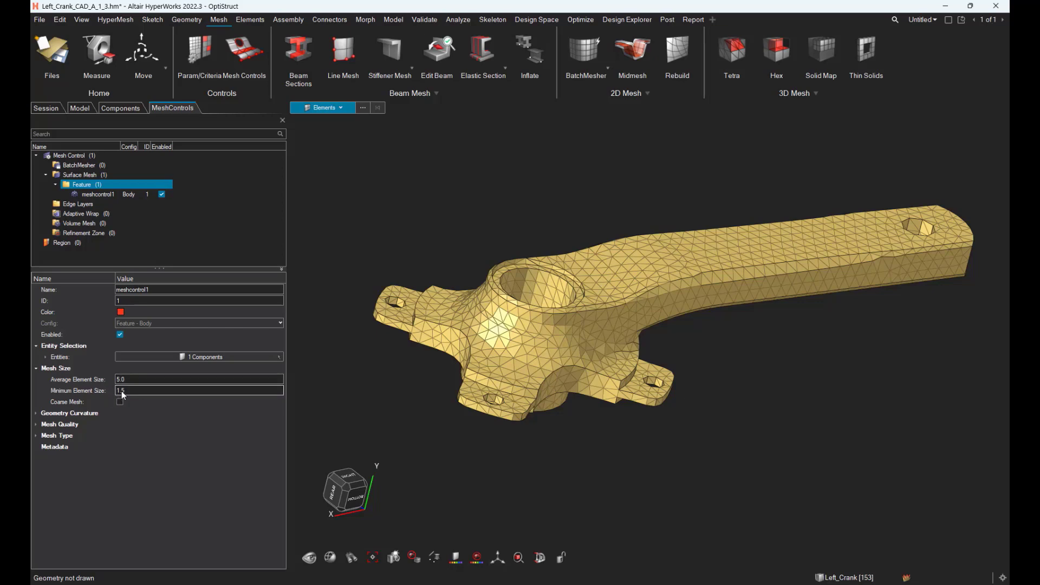
middle_drag(650, 366, 567, 365)
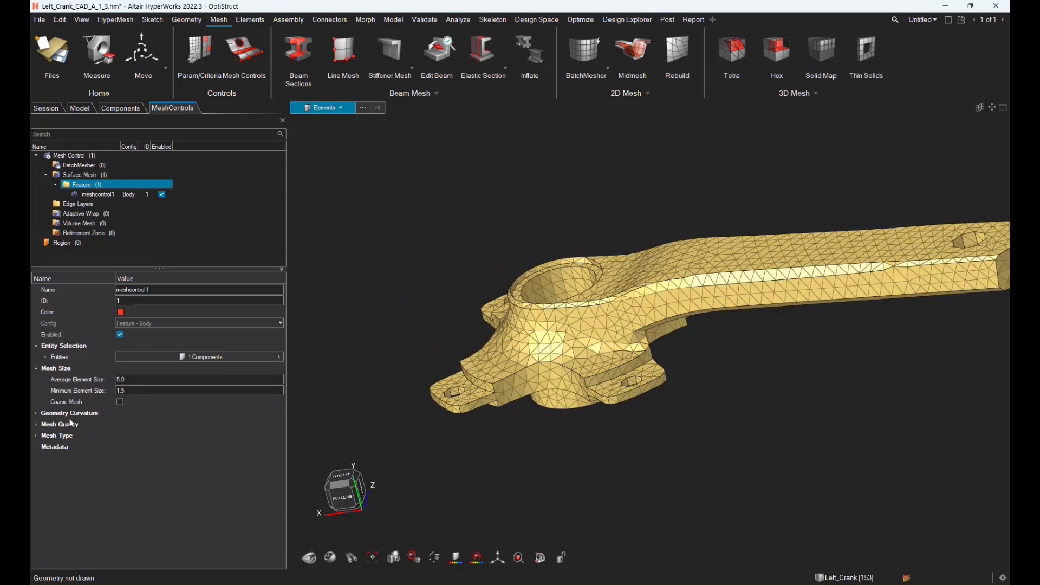
Set the Body control's maximum angle per element to 30 and its curvature minimum element size to 2.
click(36, 413)
click(156, 425)
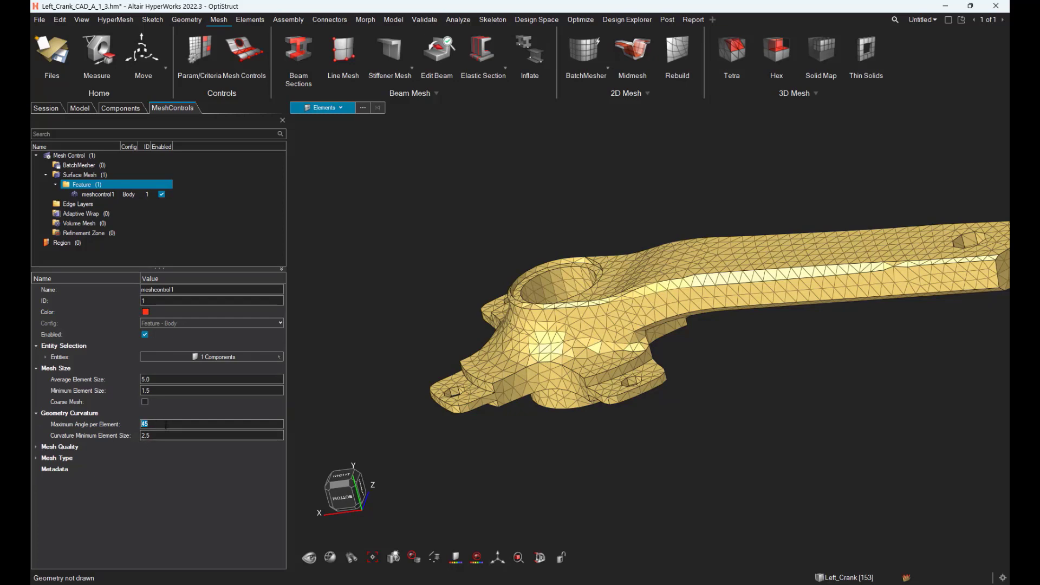
text(30)
click(162, 437)
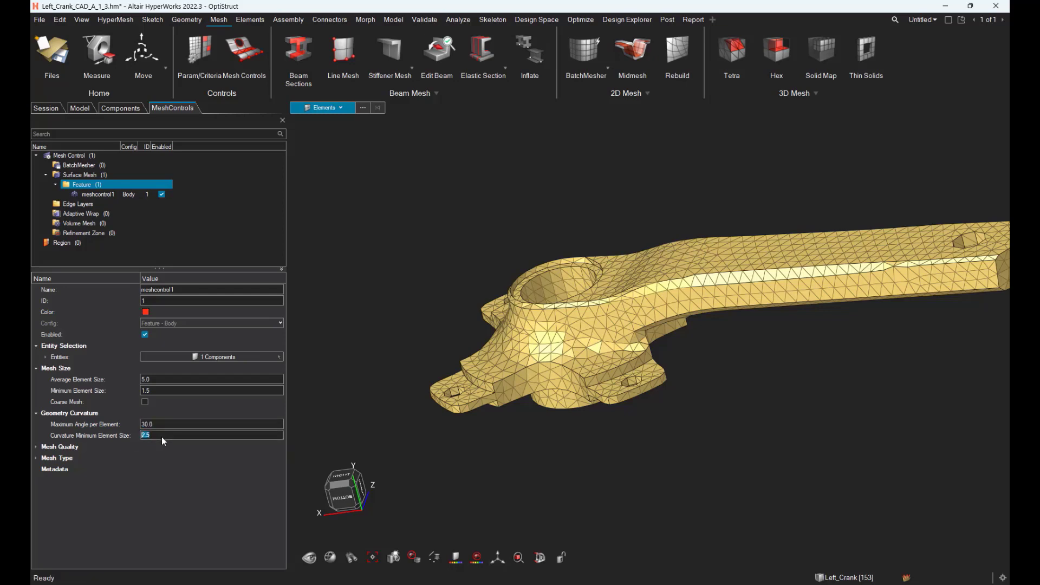
text(2)
key(Return)
Regenerate the mesh from the Feature controls and check how it follows the lug hole and hub.
middle_drag(653, 432, 668, 455)
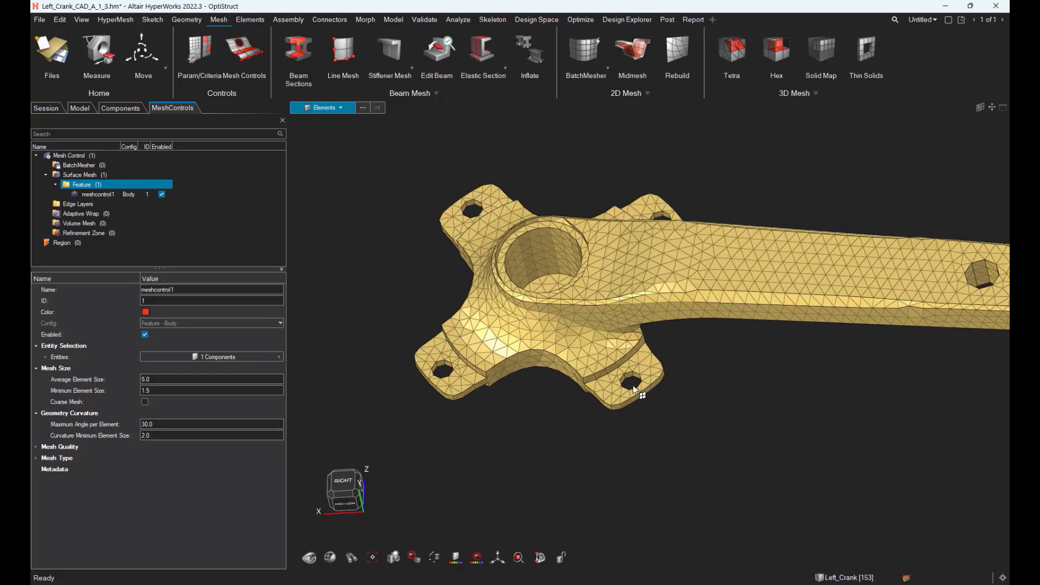
scroll(633, 386, up, 4)
middle_drag(650, 403, 668, 375)
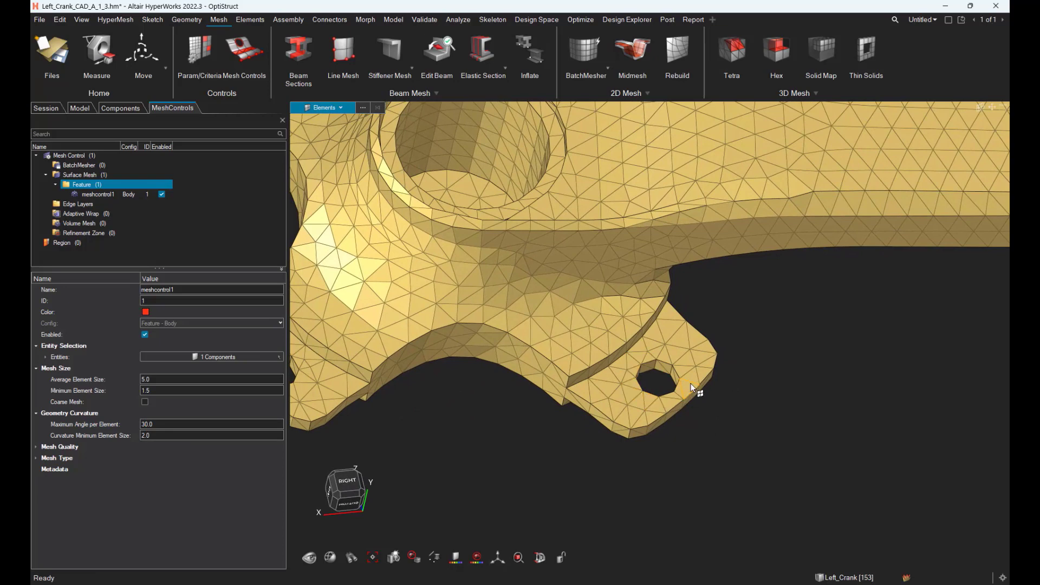
right_click(86, 186)
click(103, 208)
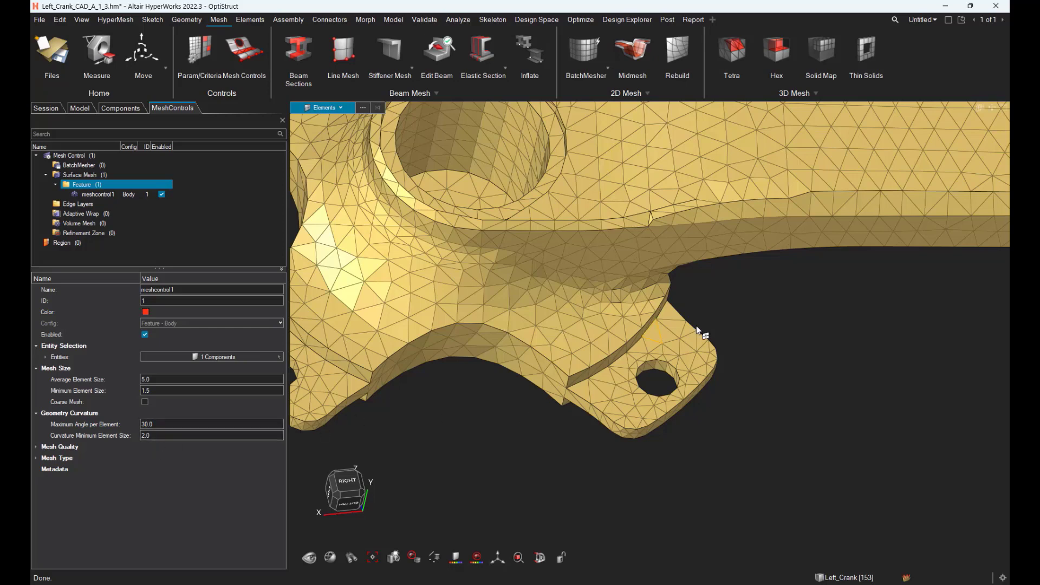
scroll(695, 327, down, 5)
middle_drag(860, 427, 877, 393)
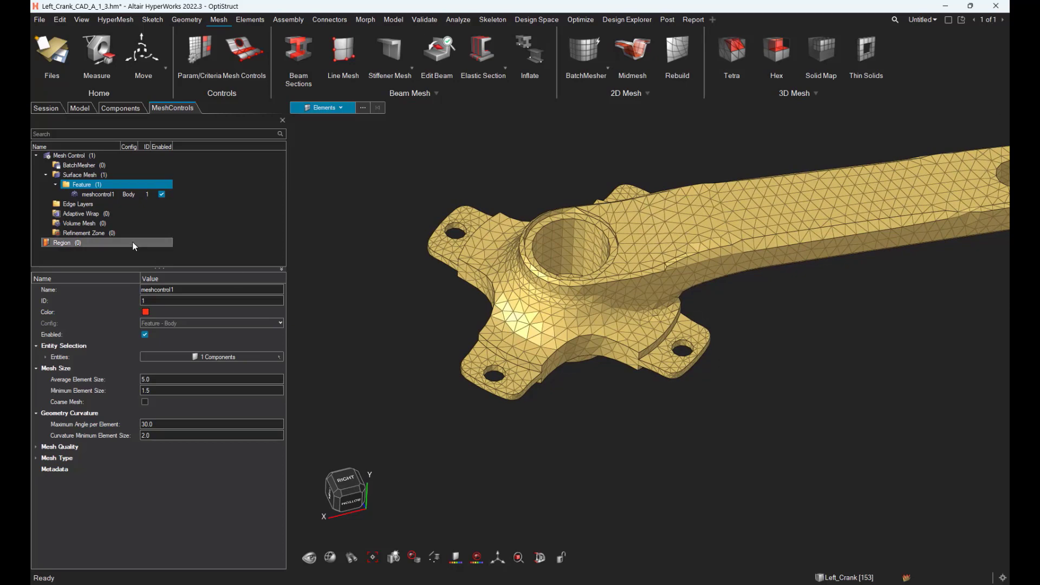
Create a Fillet mesh control under the surface mesh Feature controls and display the crank geometry.
right_click(74, 186)
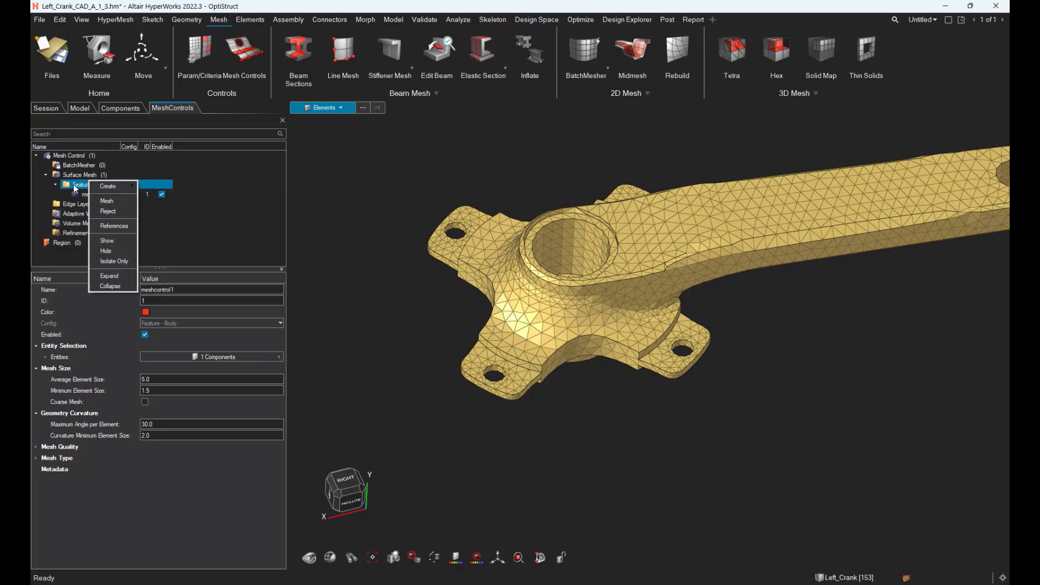
mouse_move(101, 187)
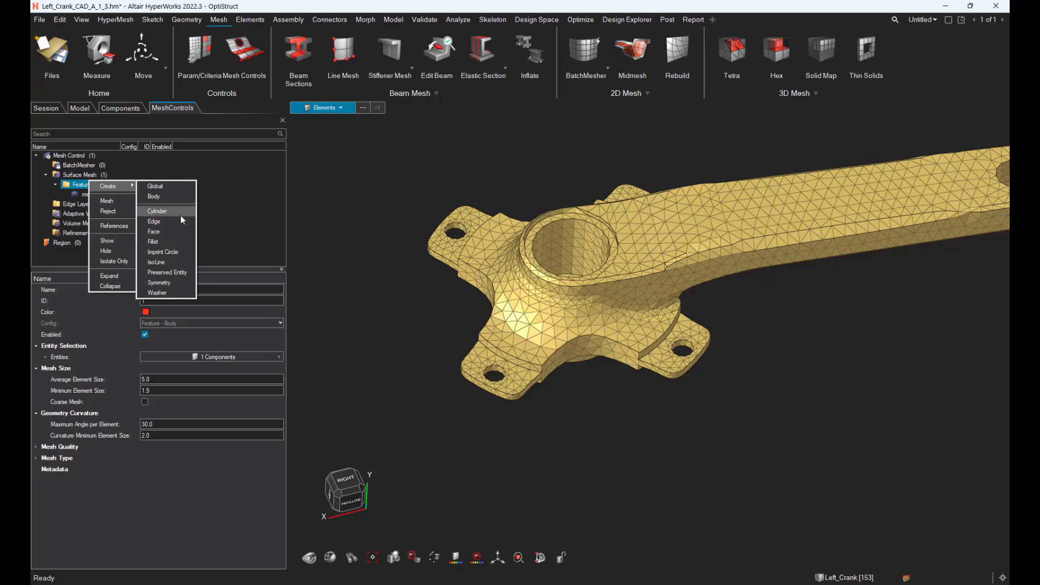
click(167, 242)
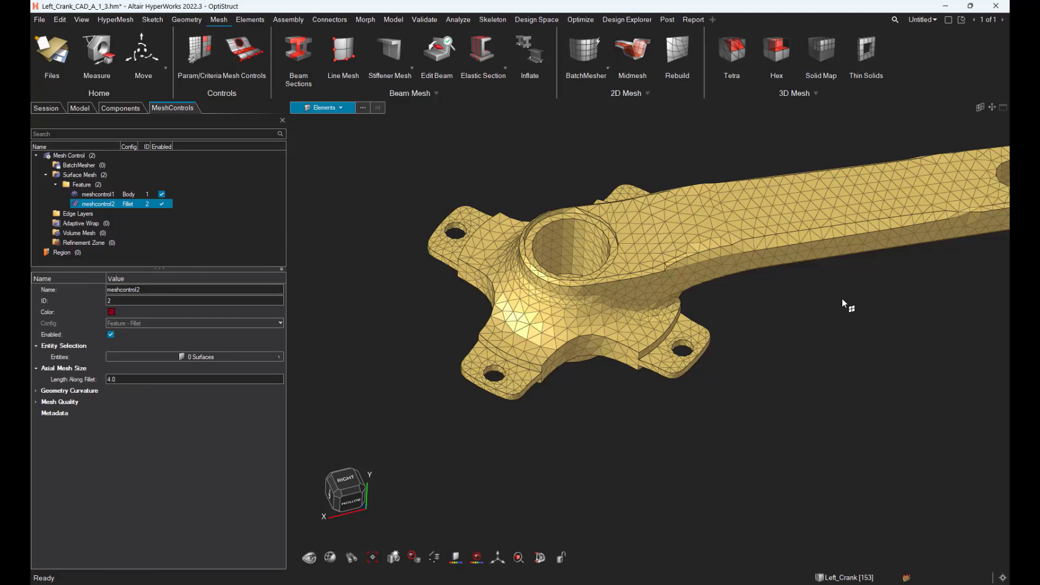
middle_drag(829, 328, 843, 313)
scroll(640, 312, up, 4)
right_drag(641, 312, 738, 320)
Assign the 13 fillet surfaces running around the hub's base and beneath the arm to the Fillet control.
click(206, 355)
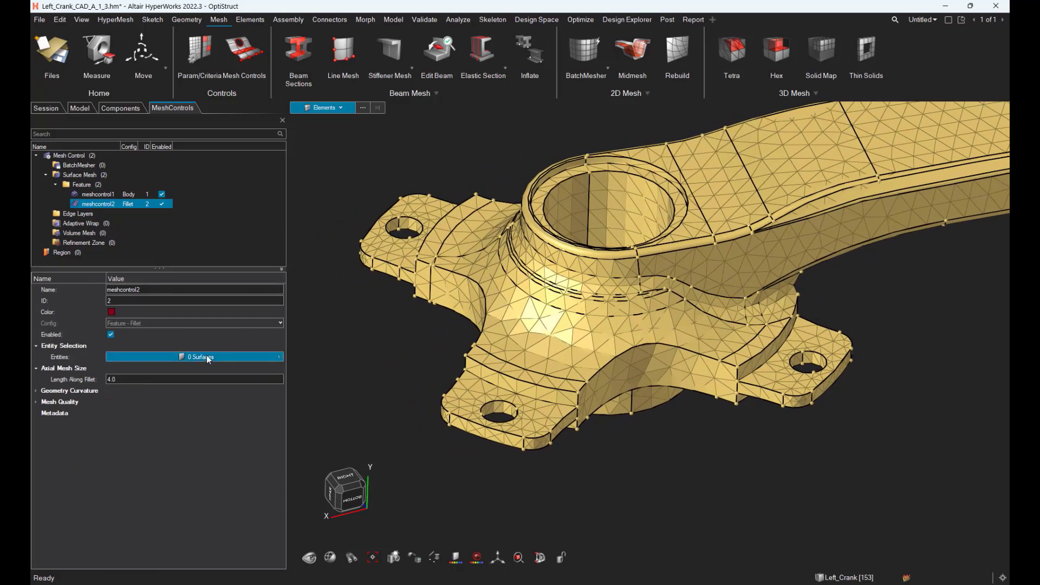
click(760, 310)
click(710, 307)
click(665, 284)
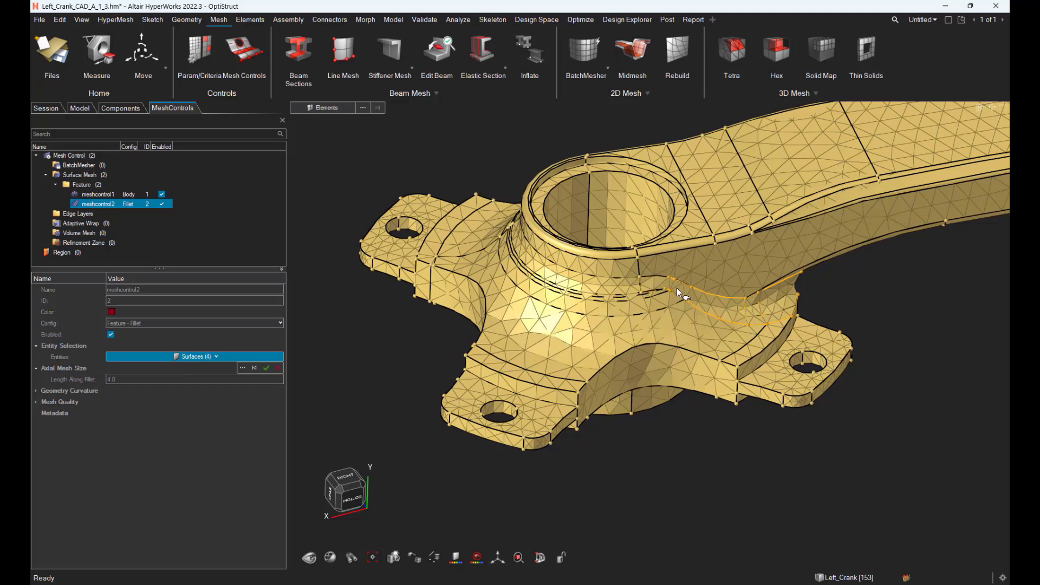
click(652, 284)
click(617, 286)
click(556, 271)
middle_drag(534, 260, 578, 307)
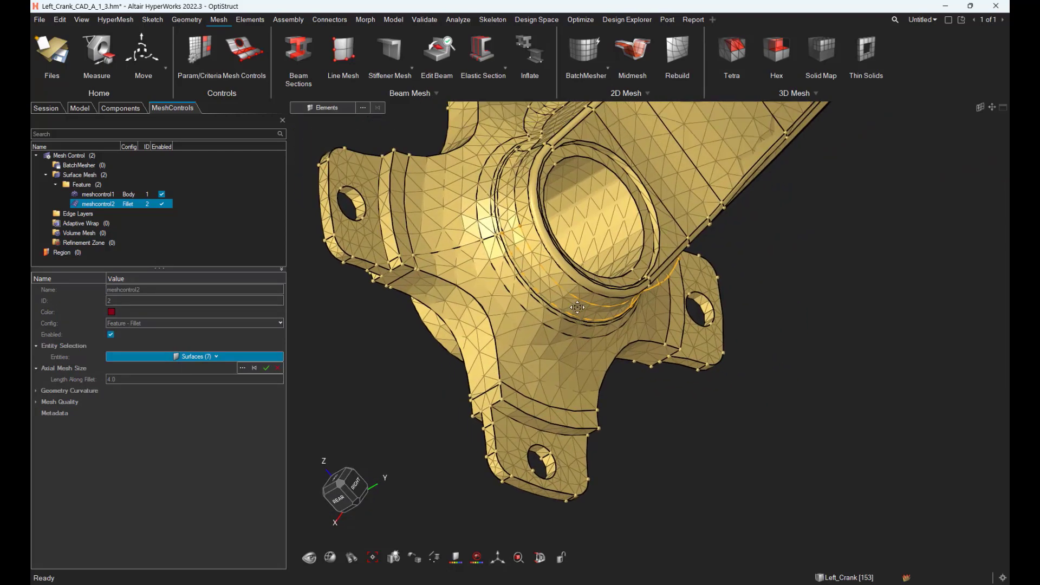
right_drag(577, 307, 629, 375)
click(557, 273)
middle_drag(558, 271, 583, 295)
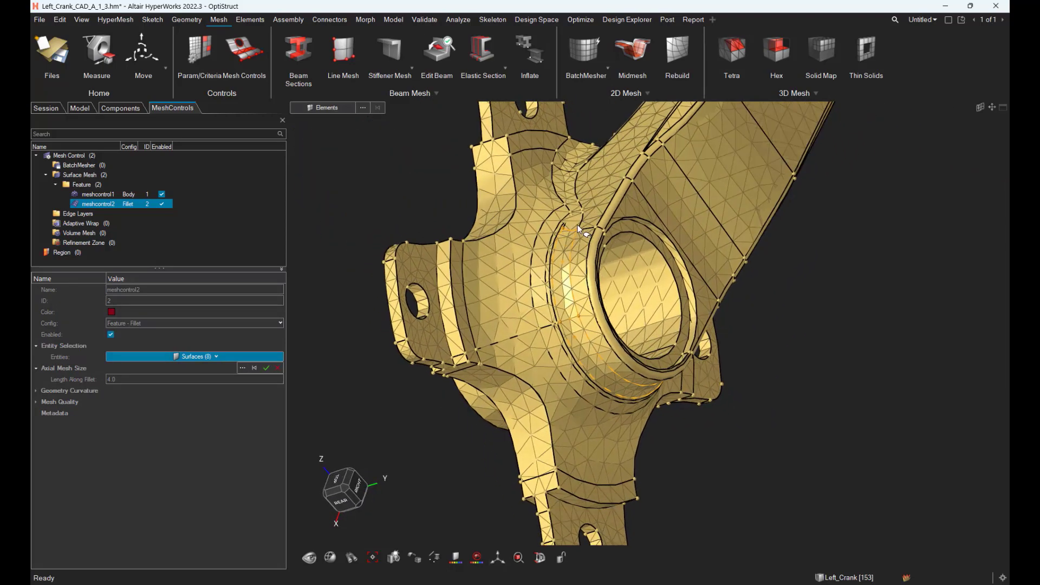
click(575, 196)
click(571, 172)
click(571, 167)
click(582, 164)
middle_drag(582, 166, 632, 285)
middle_click(632, 285)
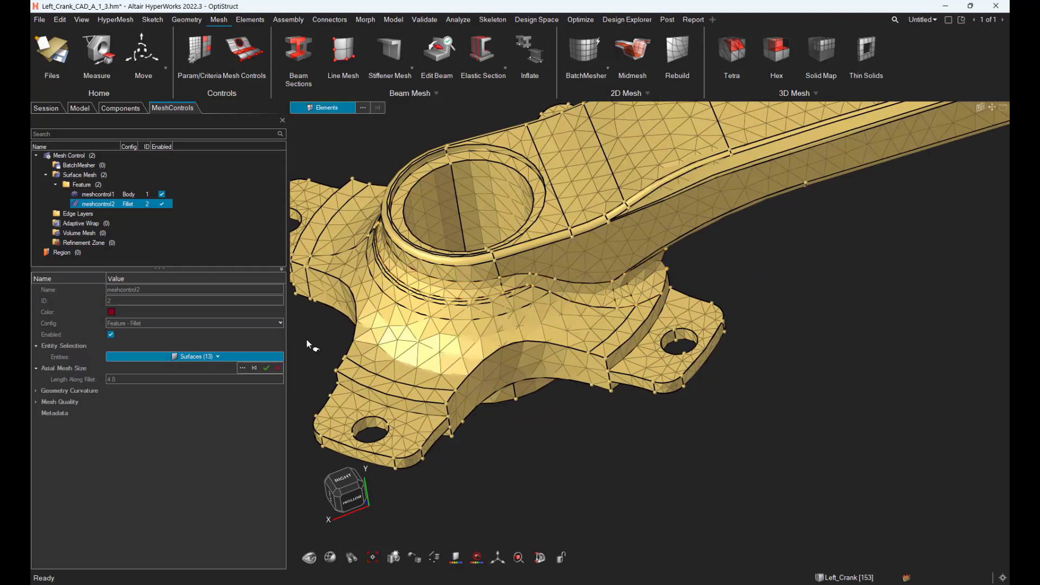
Set the Fillet control's geometry curvature to 3 elements, using the Number specification.
click(42, 392)
click(128, 413)
text(3)
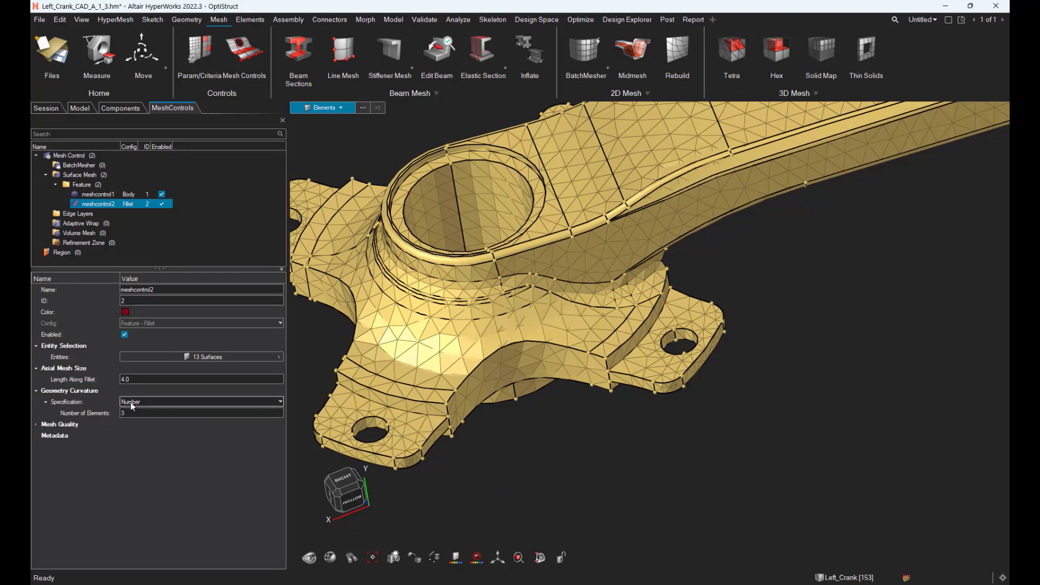
Create a Washer mesh control and assign the four edge lines of two mounting lug holes to it.
right_click(79, 187)
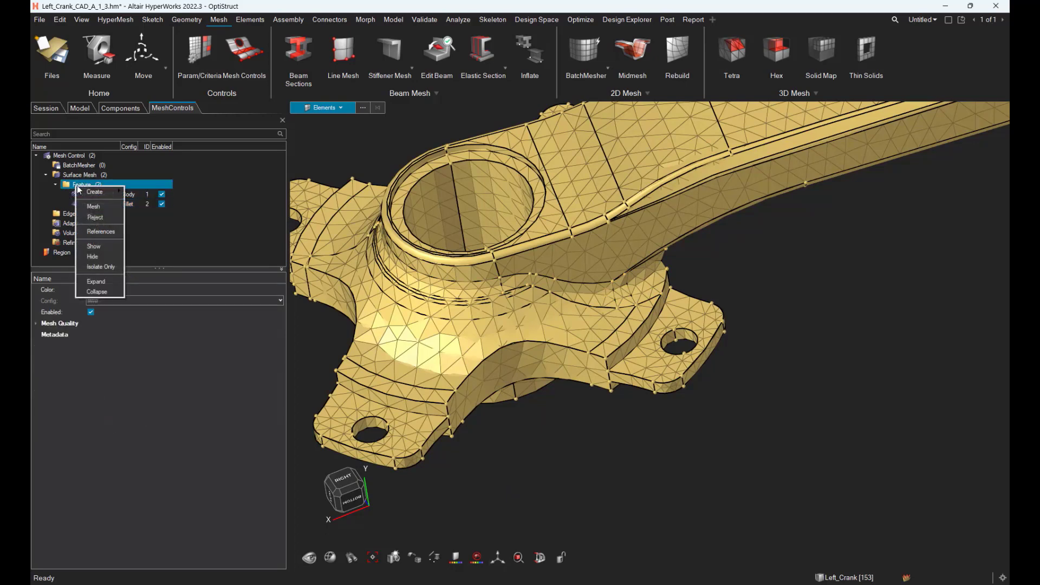
mouse_move(95, 194)
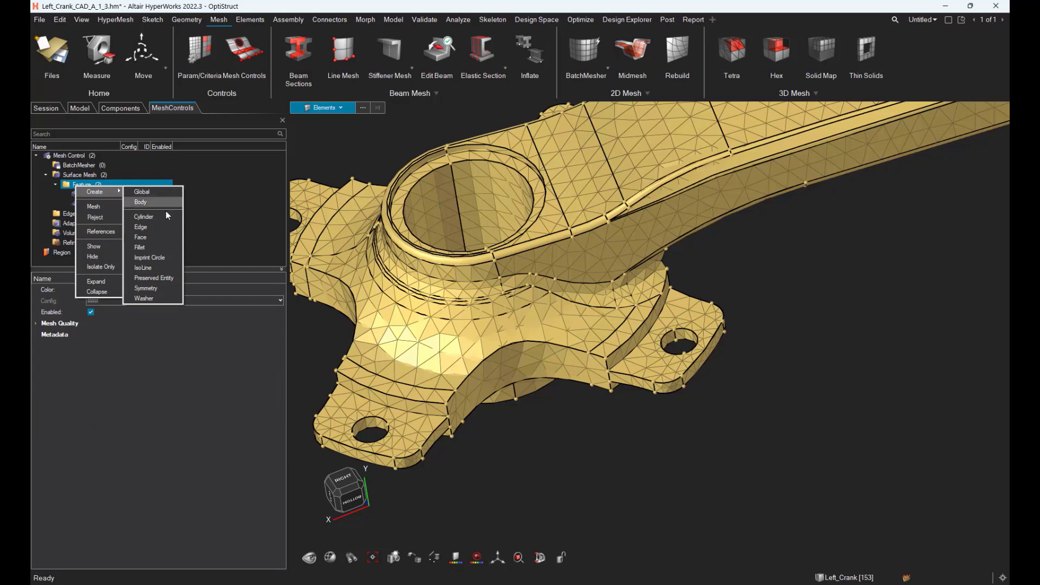
click(144, 298)
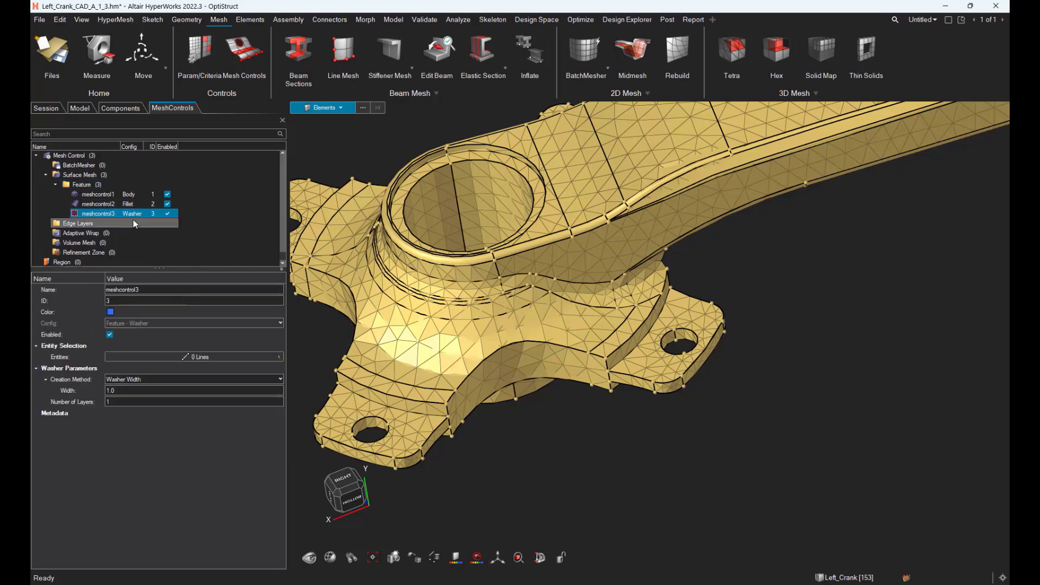
click(199, 356)
click(696, 331)
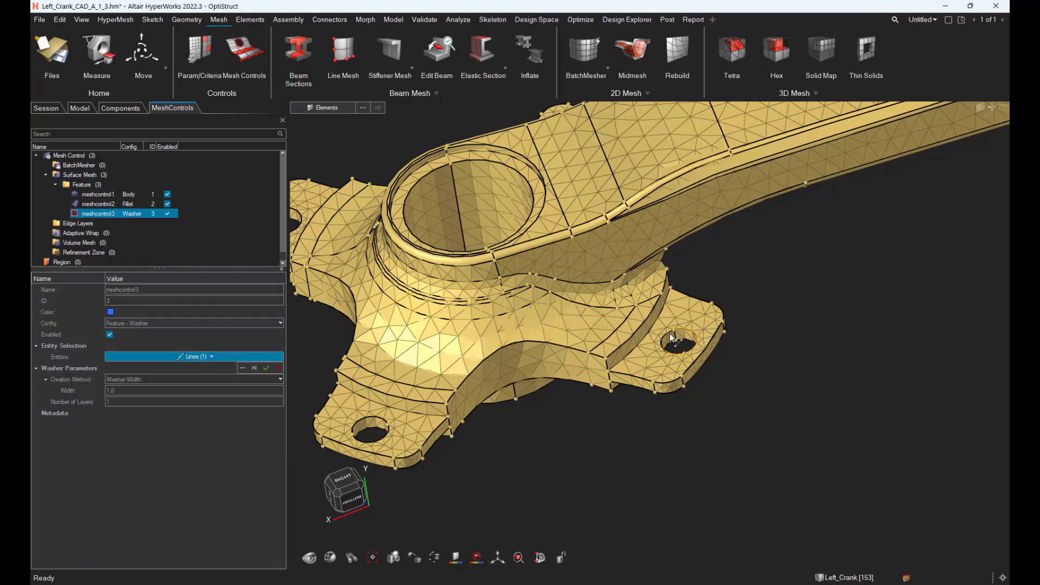
click(670, 334)
scroll(671, 336, down, 4)
scroll(533, 385, up, 4)
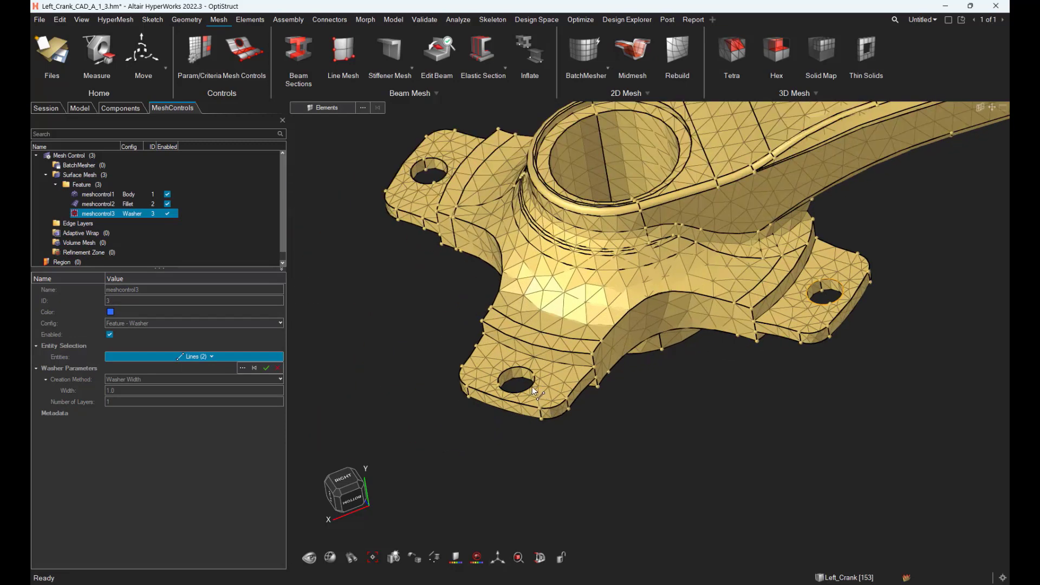
click(525, 373)
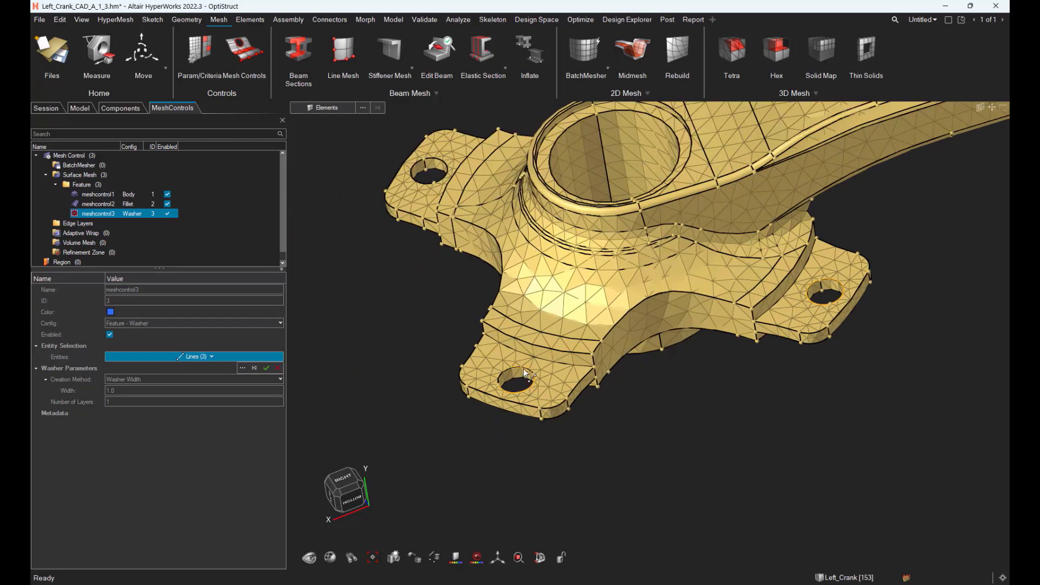
middle_click(401, 291)
click(128, 407)
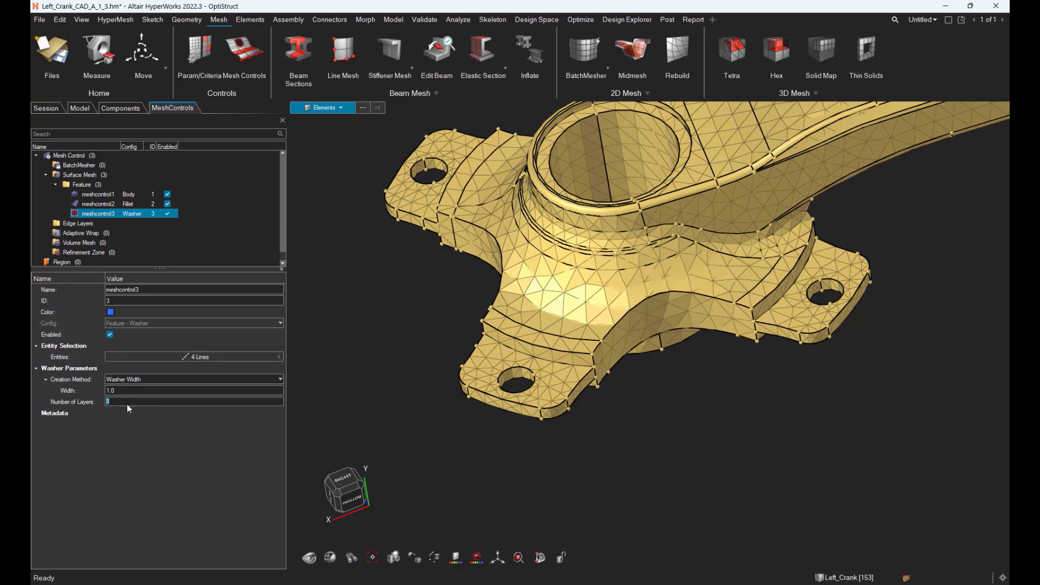
Regenerate the surface mesh from the combined Body, Fillet and Washer controls and turn off the mesh display.
scroll(682, 396, down, 3)
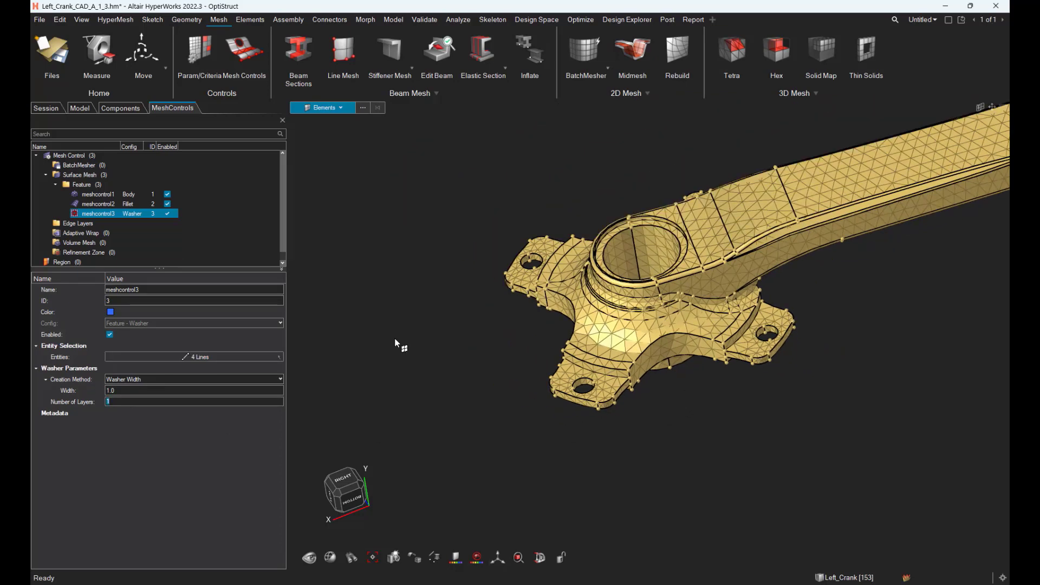
right_click(92, 181)
click(81, 183)
right_click(81, 182)
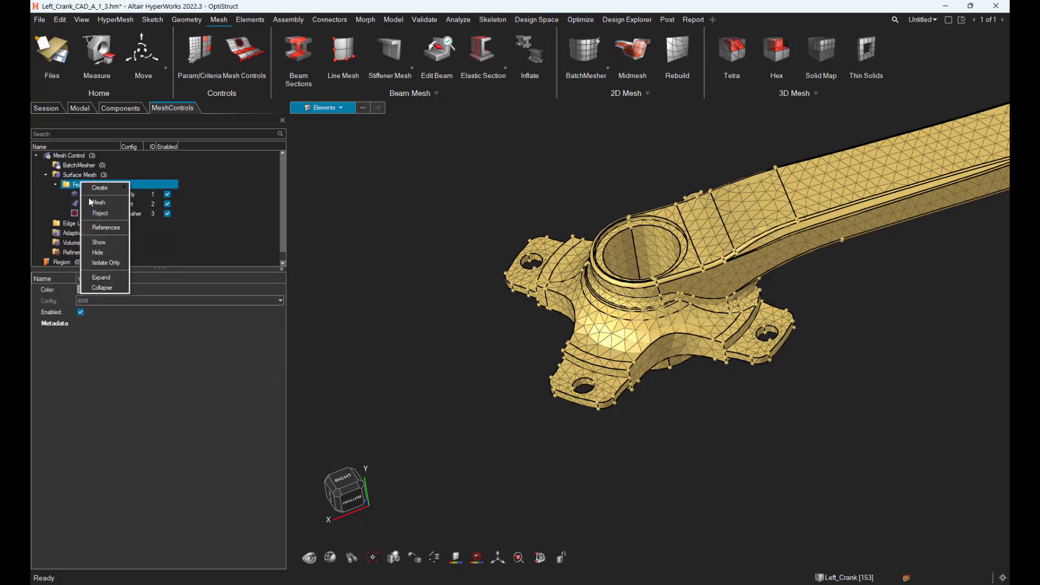
click(90, 200)
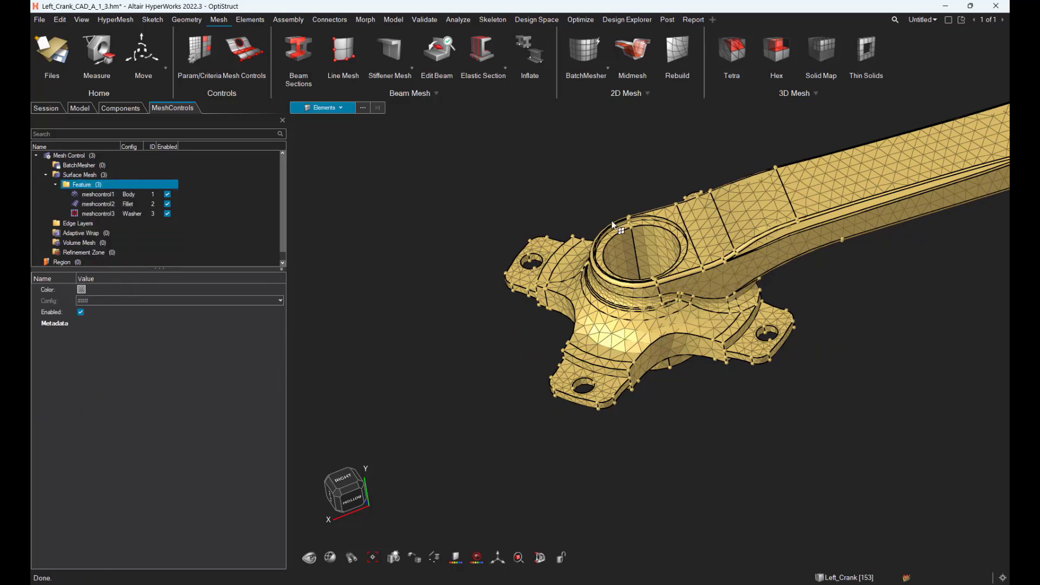
middle_drag(716, 284, 884, 343)
key(m)
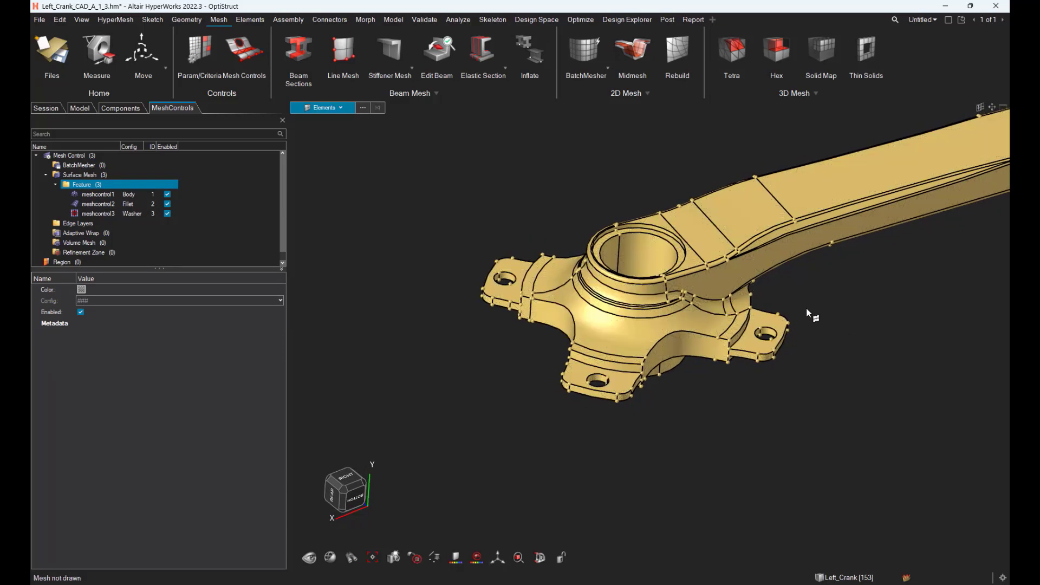
Display the regenerated surface mesh and examine the elements around the hub, its fillets and the mounting lug holes.
scroll(759, 320, up, 3)
key(m)
middle_drag(775, 278, 810, 292)
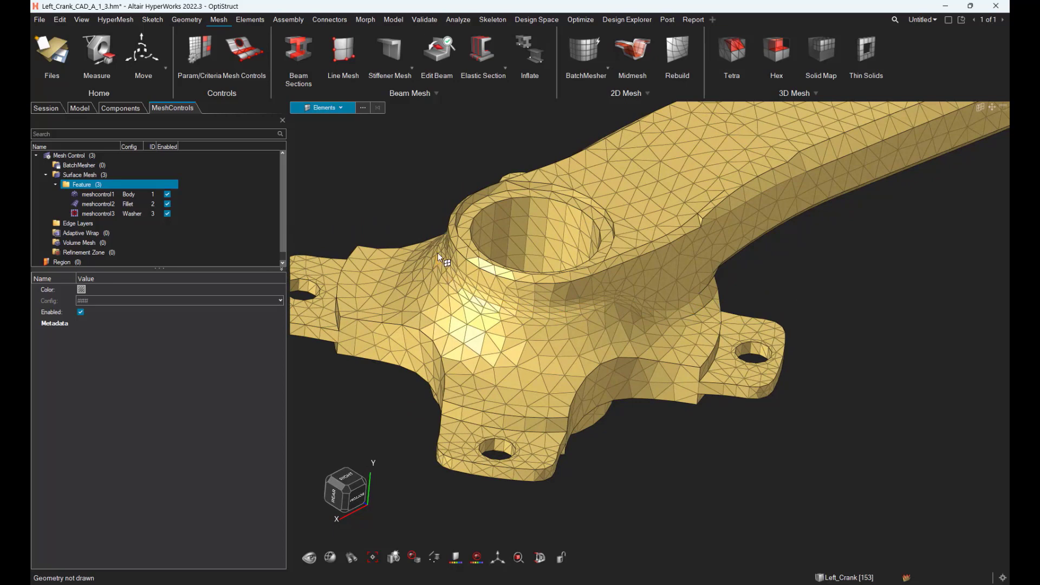
middle_drag(843, 398, 747, 366)
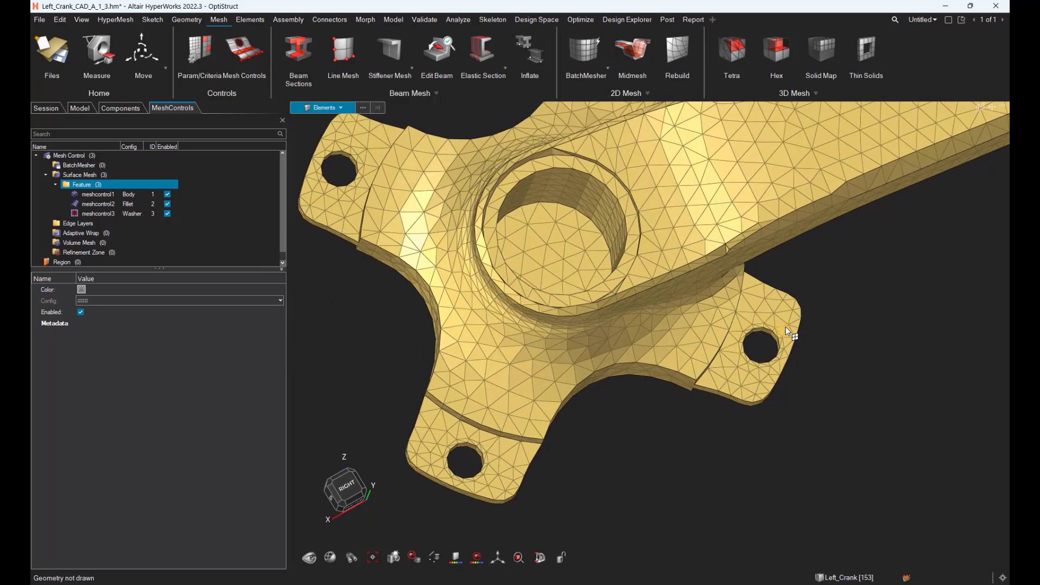
mouse_move(786, 328)
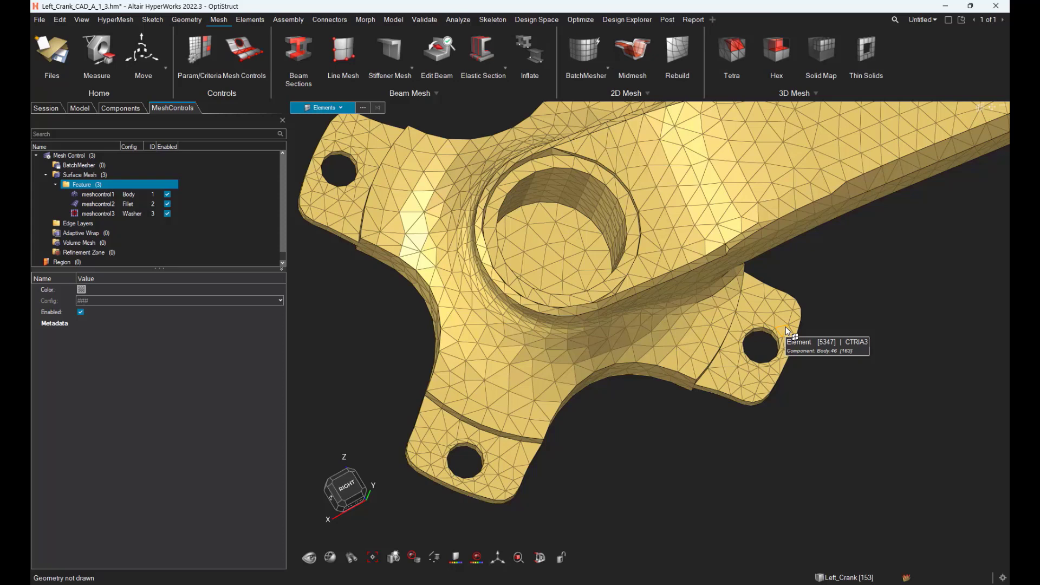
mouse_move(792, 327)
middle_down()
mouse_move(700, 353)
mouse_move(707, 344)
middle_up()
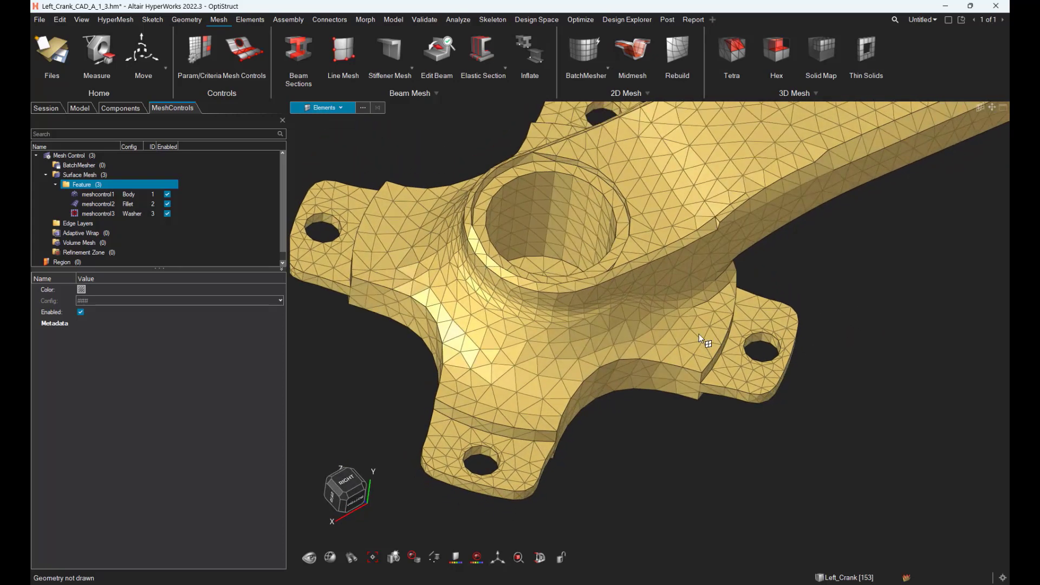
Delete all the surface mesh elements from the crank.
scroll(699, 334, down, 3)
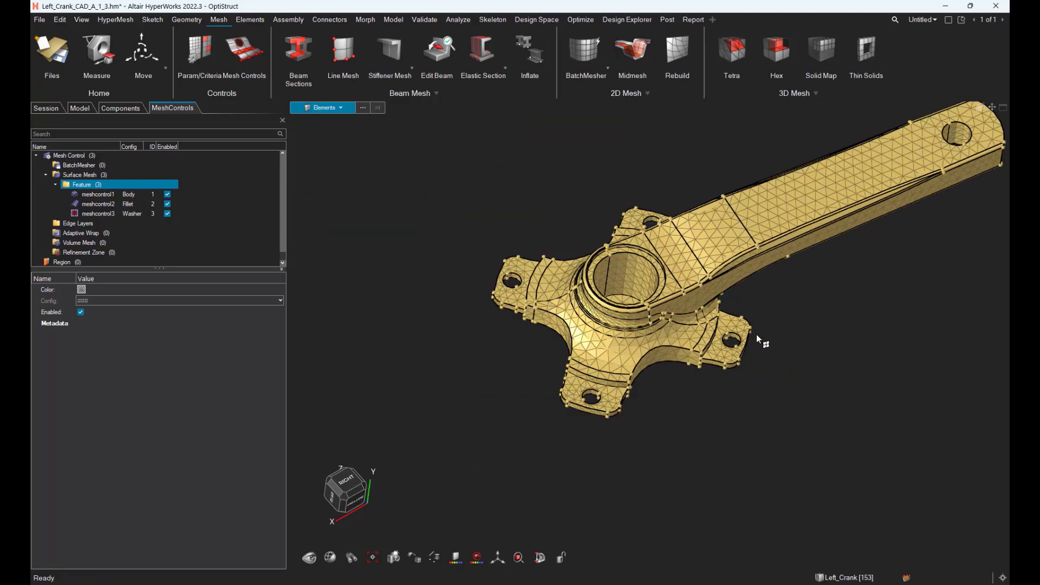
right_drag(824, 306, 776, 339)
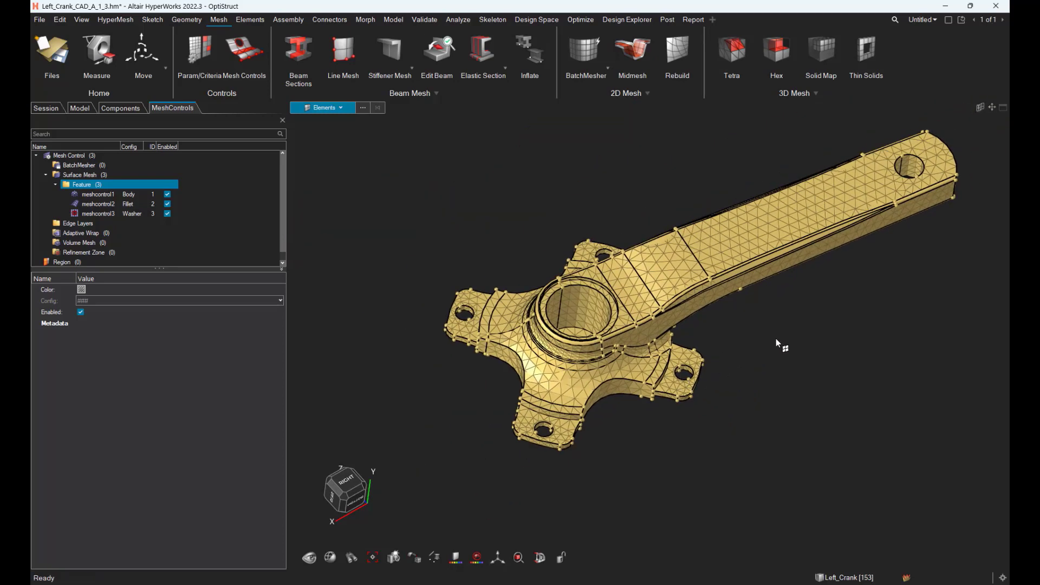
key(Delete)
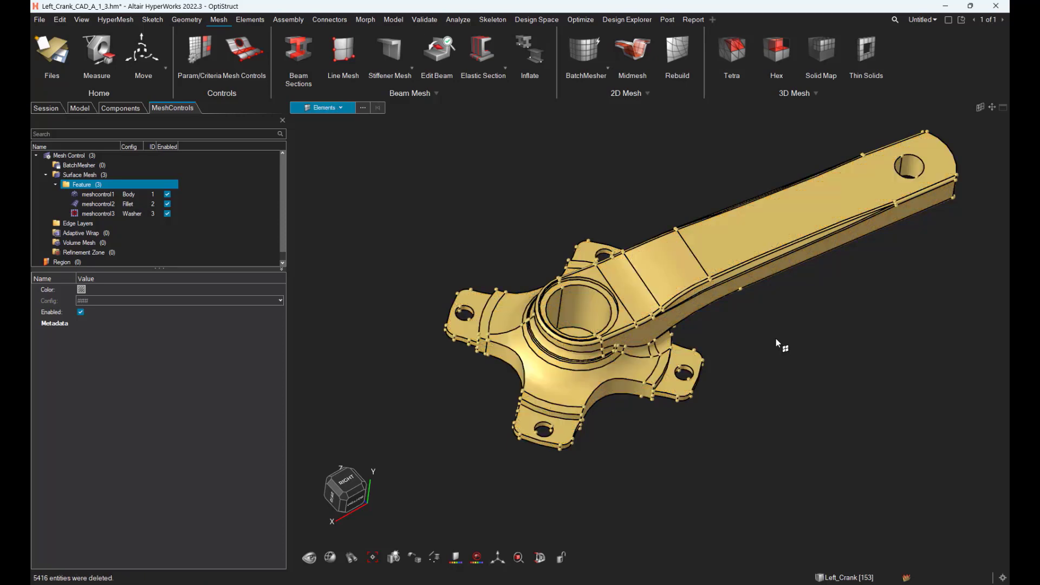
middle_drag(776, 338, 737, 338)
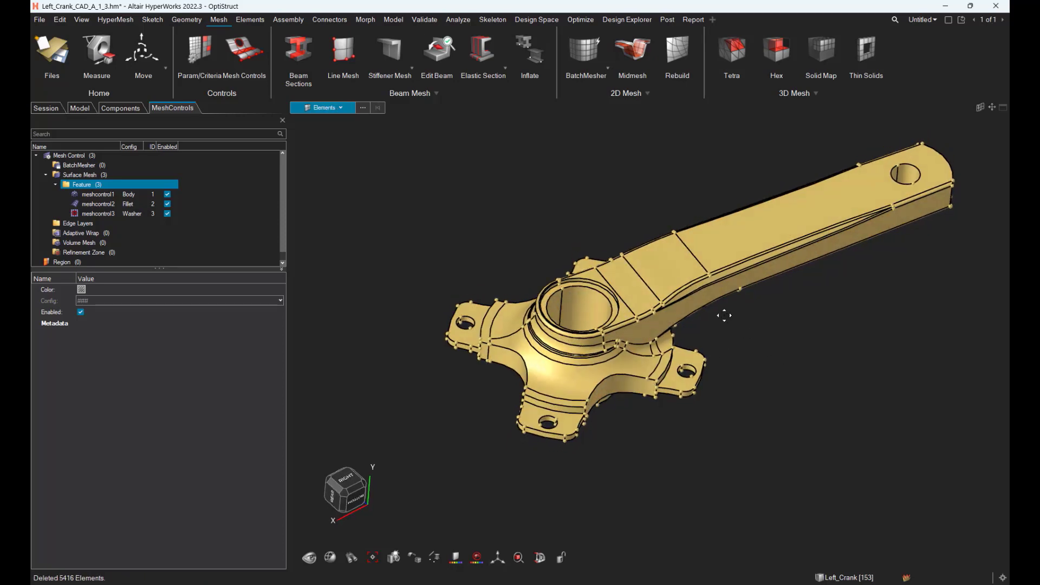
right_drag(724, 315, 694, 293)
Create a new, empty component alongside the crank body component, keeping its default name.
click(109, 106)
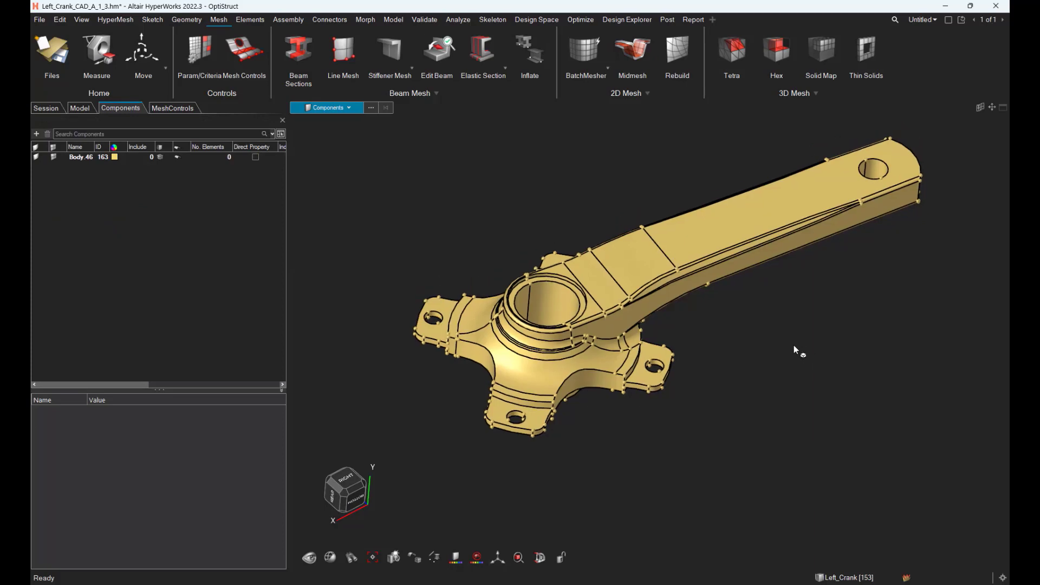
middle_drag(794, 347, 610, 281)
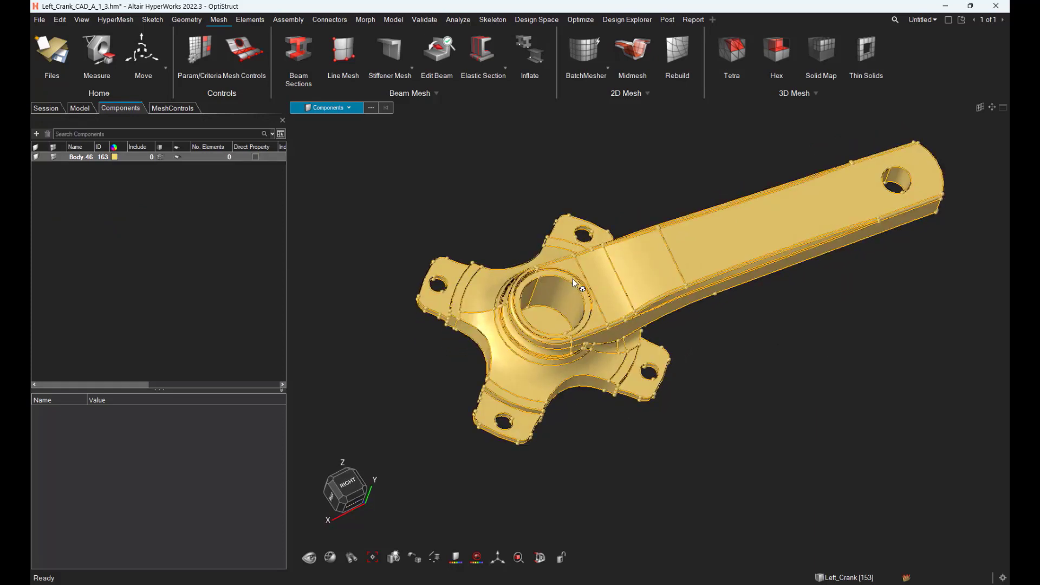
right_click(155, 242)
mouse_move(131, 217)
click(197, 219)
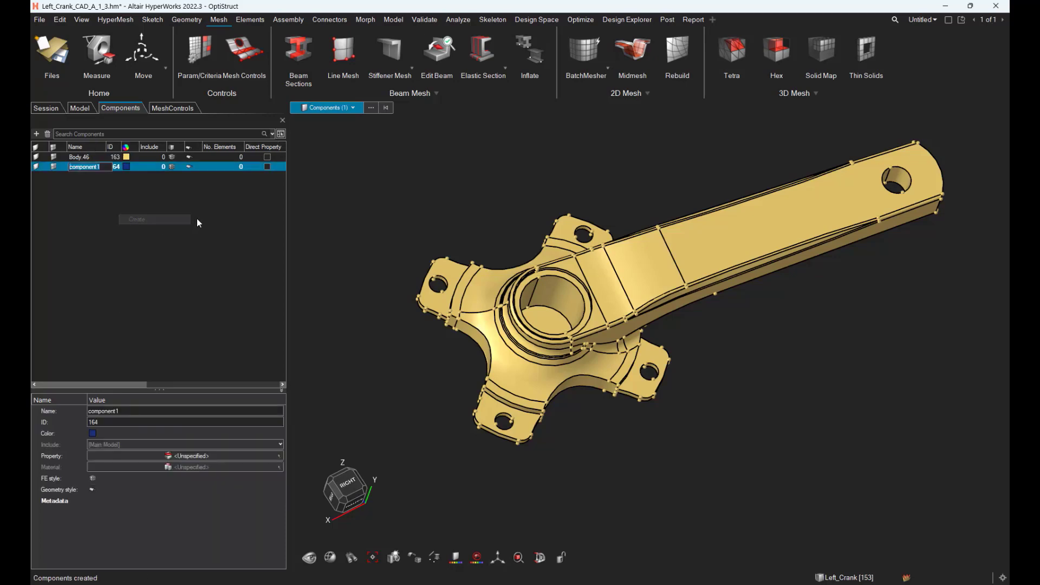
click(131, 194)
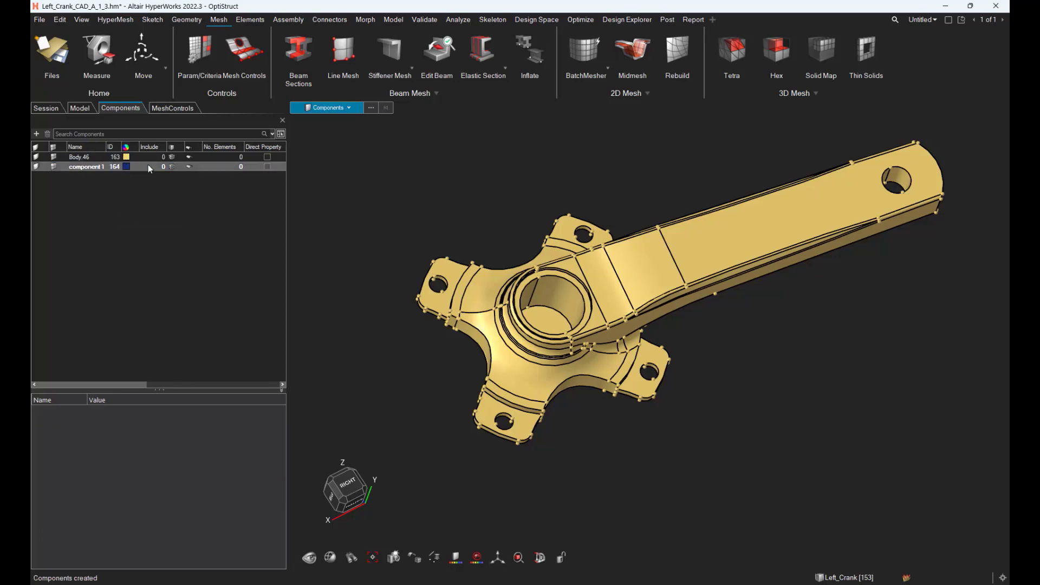
Create a patch surface that closes the upper opening of the hub bore, using its two outer rim edge lines.
click(187, 20)
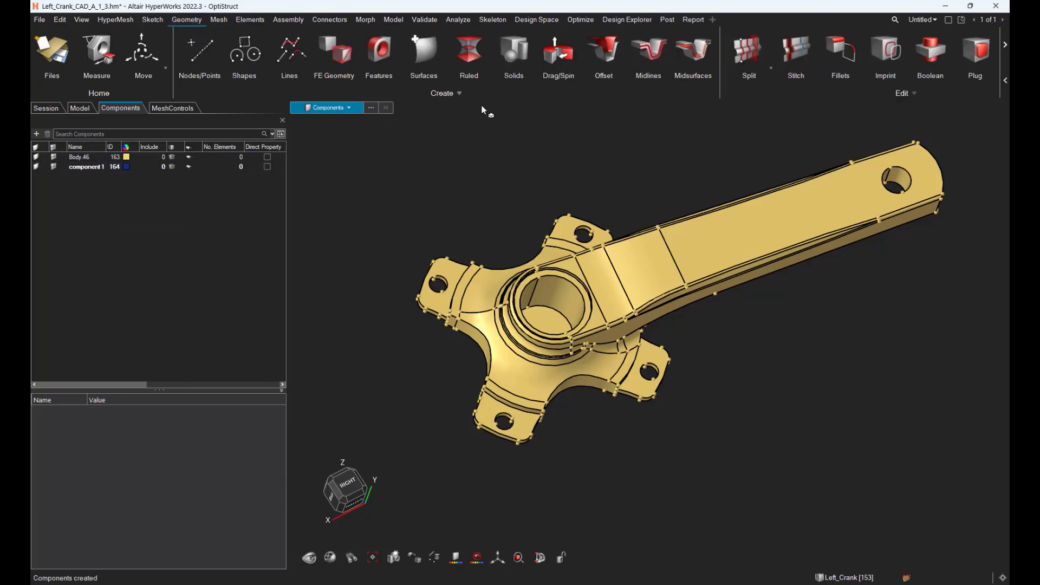
click(424, 50)
click(355, 121)
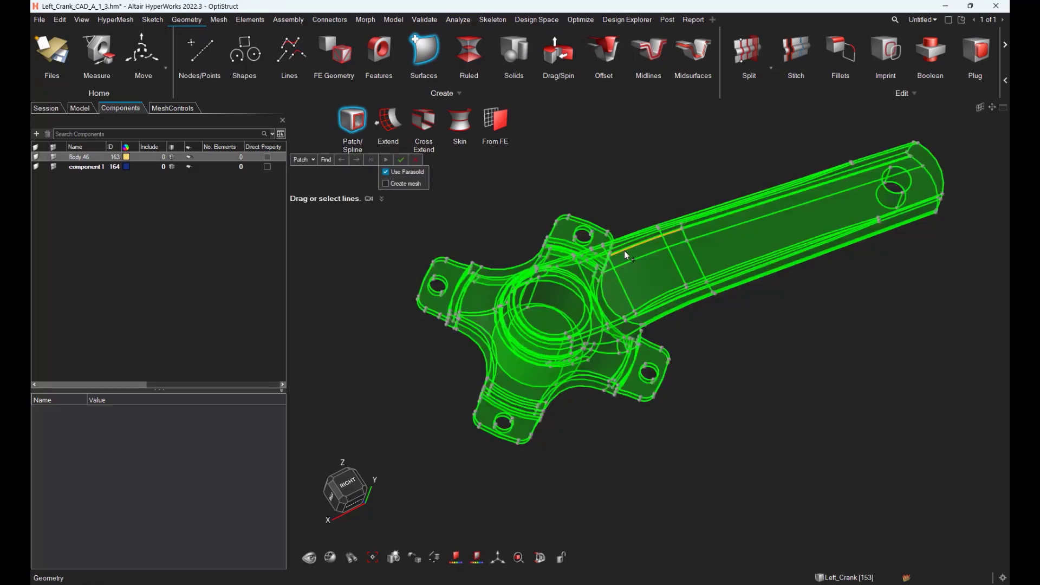
middle_drag(624, 253, 580, 249)
scroll(581, 252, up, 5)
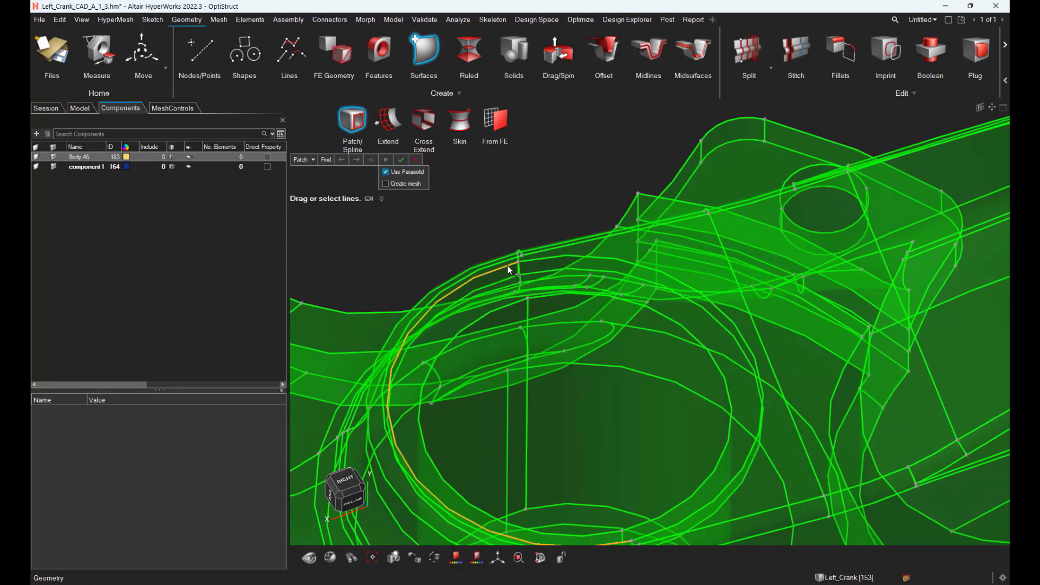
drag(508, 265, 528, 262)
click(528, 261)
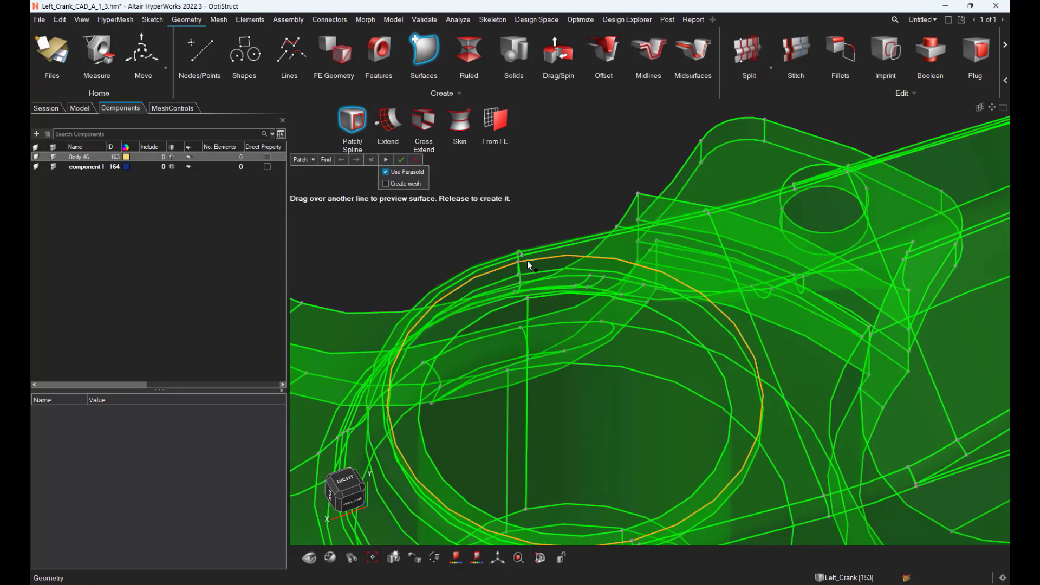
click(401, 161)
scroll(559, 208, down, 3)
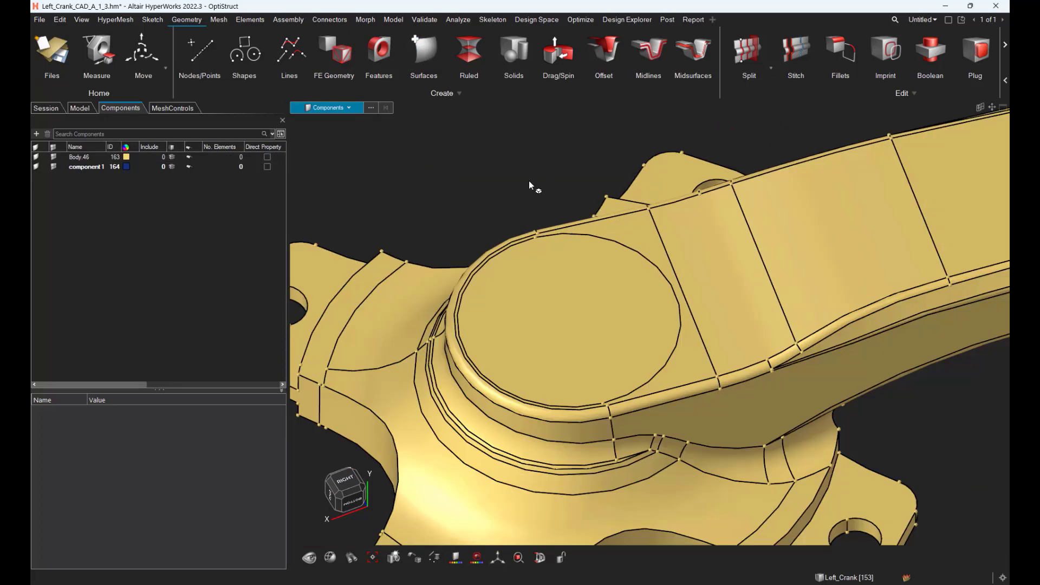
Move the circular patch surface over the hub bore into the new component with Organize.
key(s)
key(s)
click(558, 286)
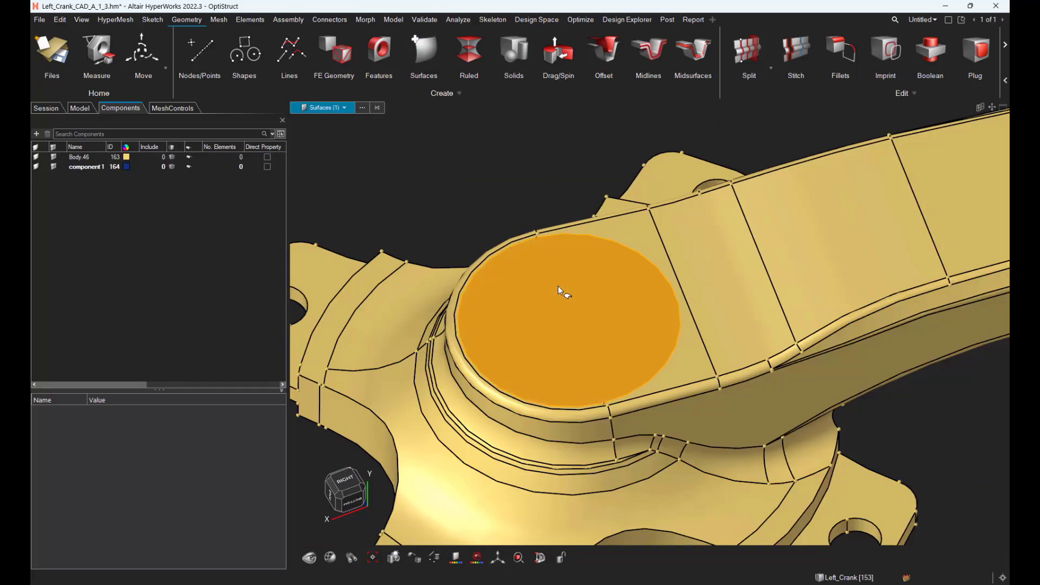
key(shift+F11)
click(93, 168)
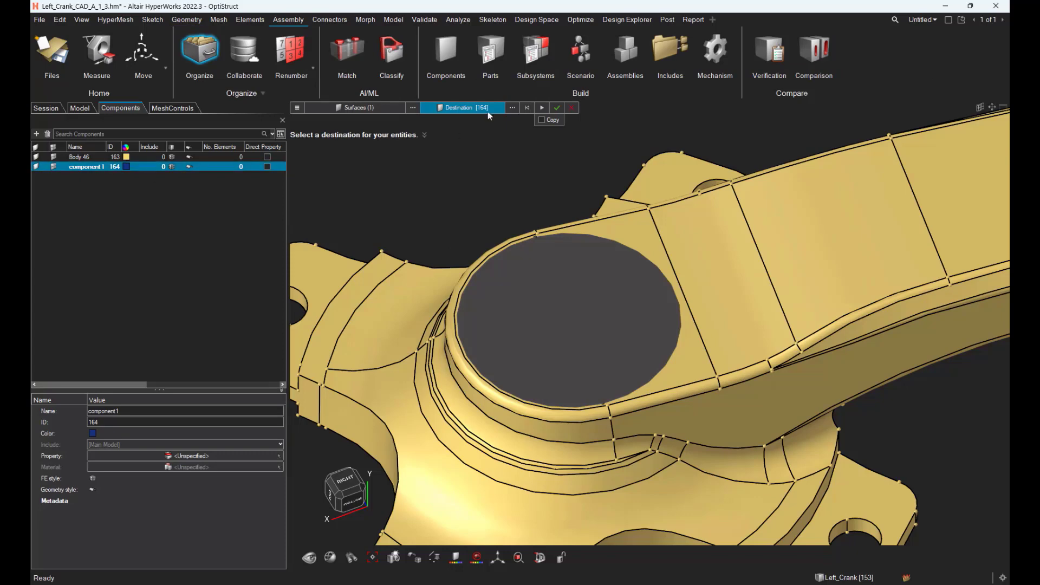
click(541, 108)
right_click(487, 179)
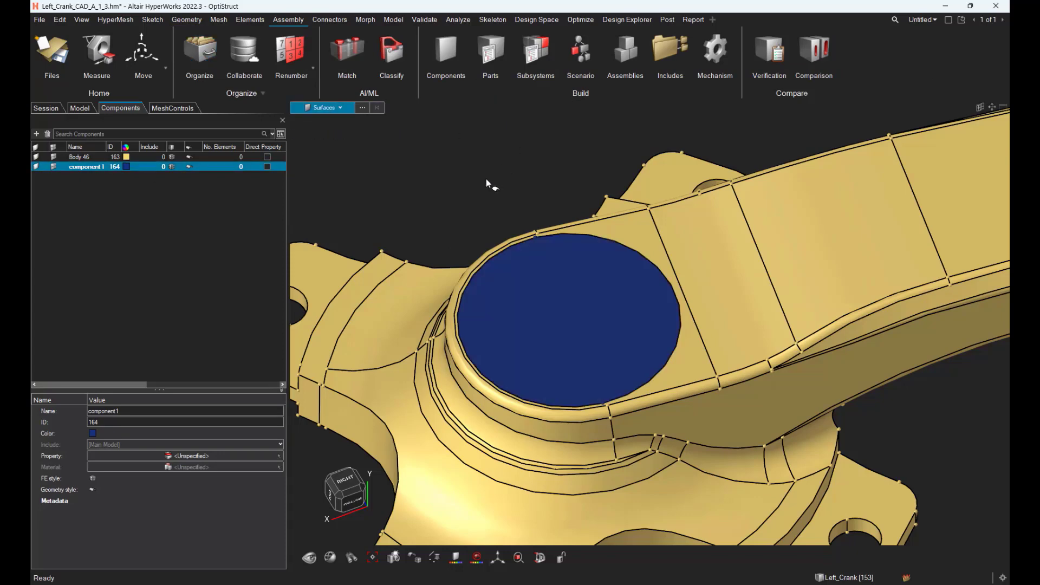
right_drag(487, 177, 525, 164)
click(216, 21)
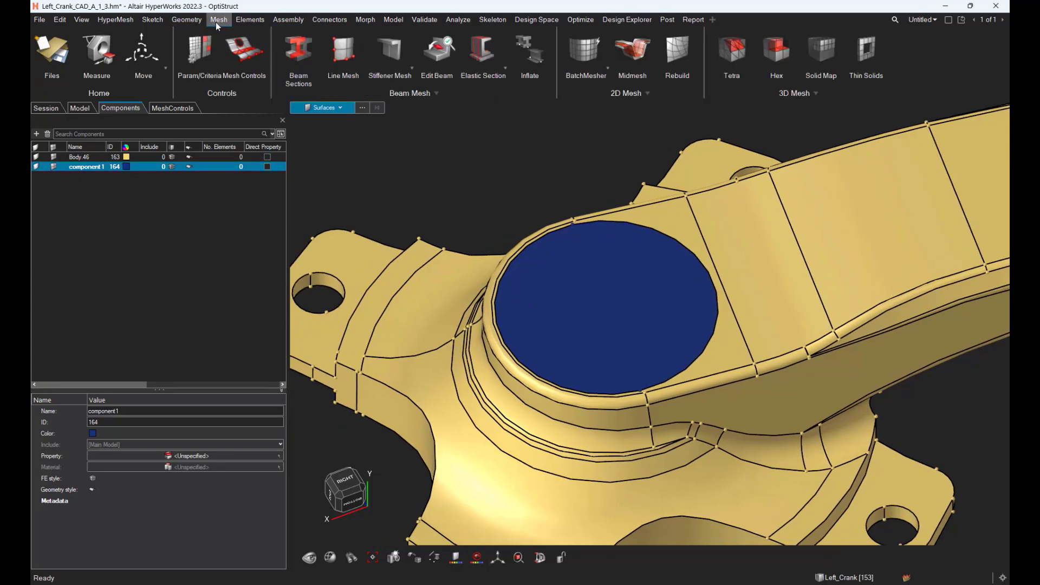
click(186, 20)
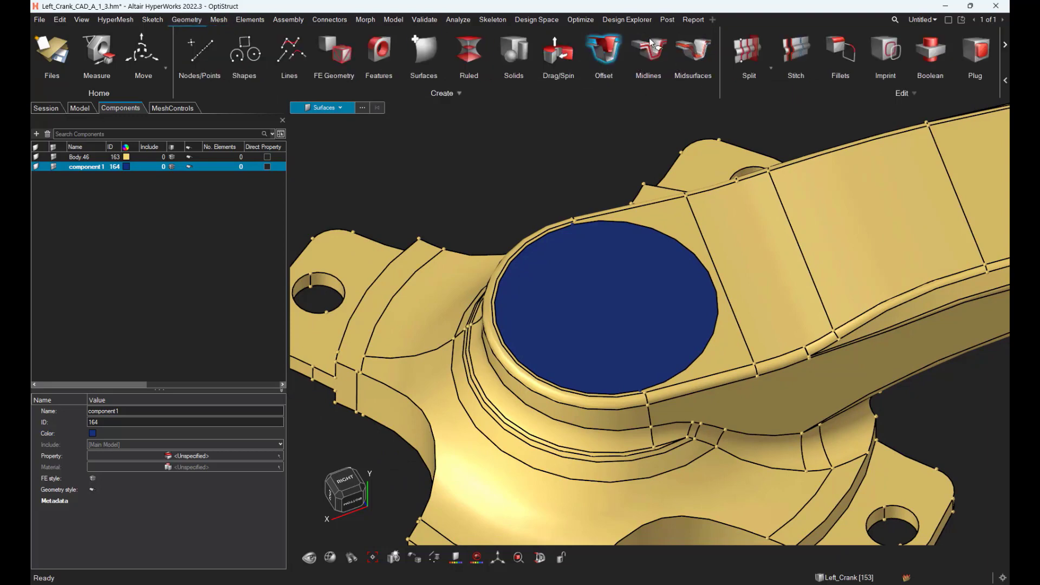
click(746, 50)
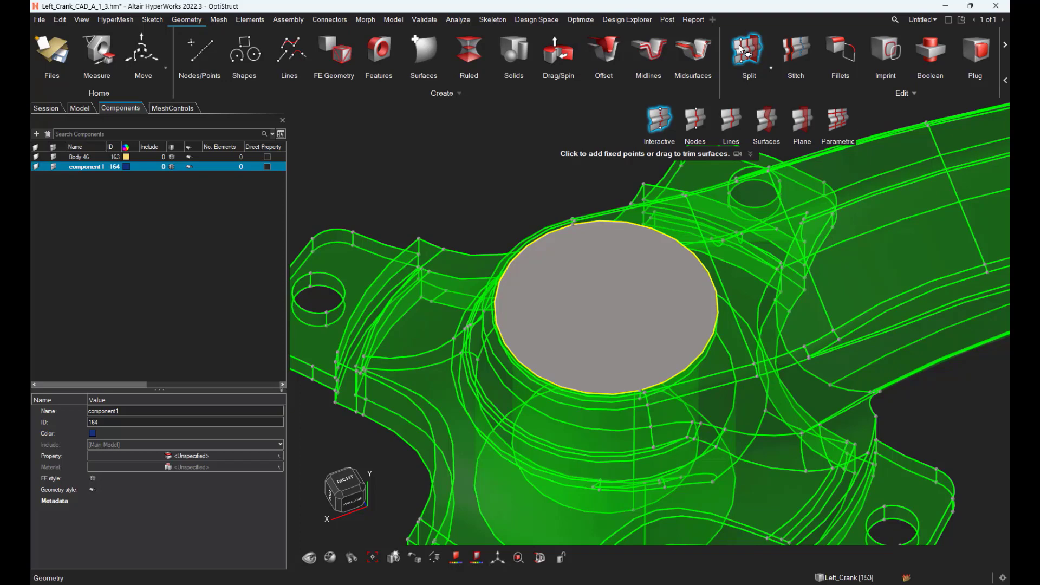
click(771, 68)
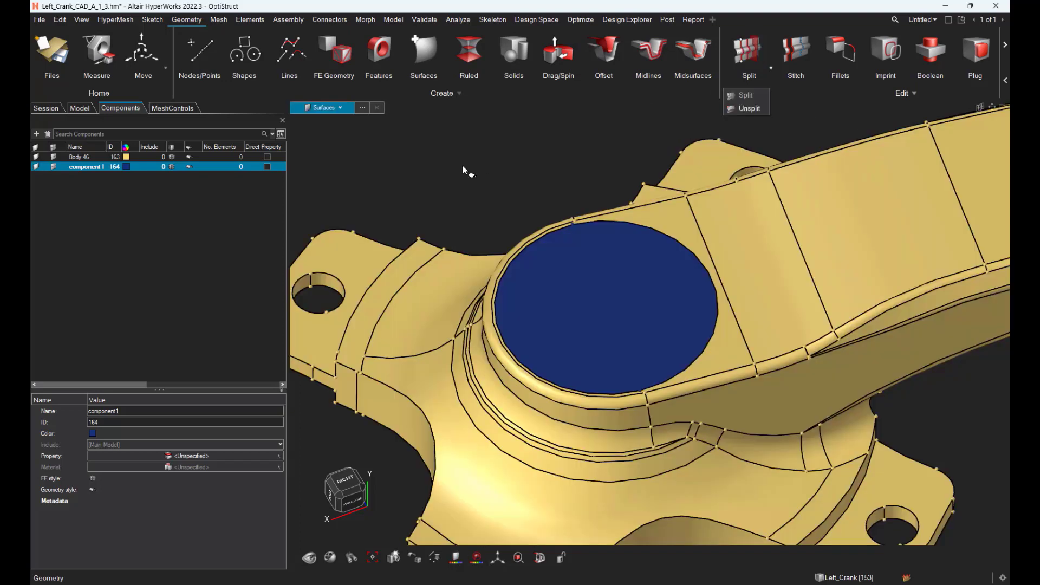
Mesh the circular patch and the adjacent upper hub face with General 2D Mesh at element size 5, and inspect their shared boundary.
click(215, 20)
click(607, 69)
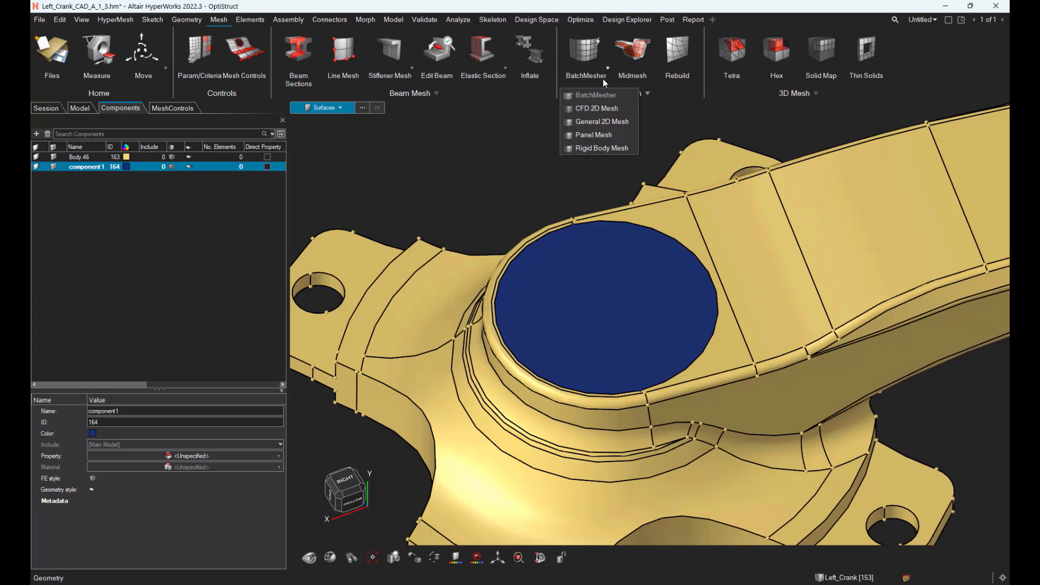
click(596, 121)
click(675, 223)
click(649, 255)
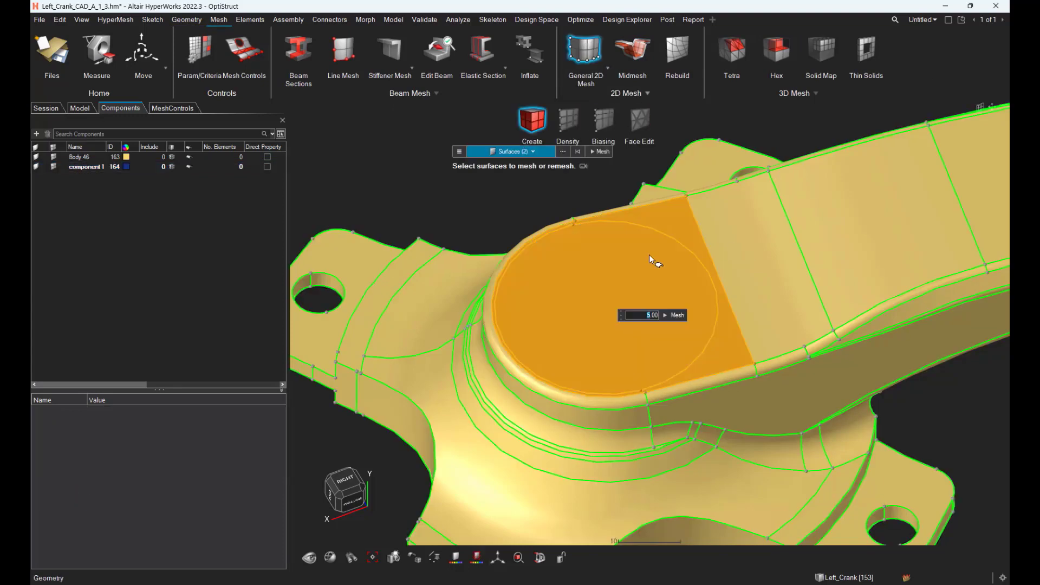
click(676, 315)
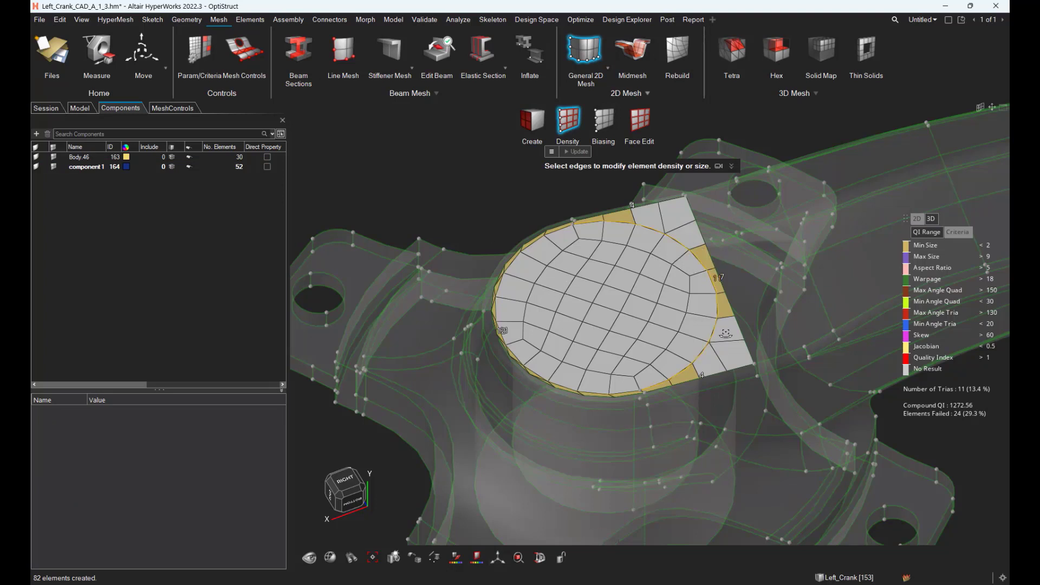
scroll(716, 279, up, 5)
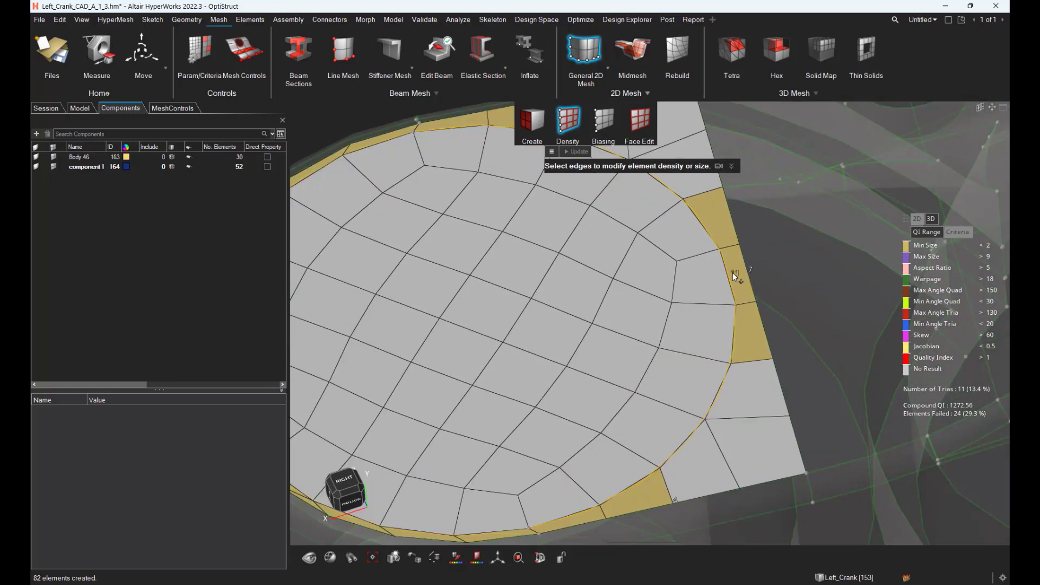
scroll(736, 262, down, 5)
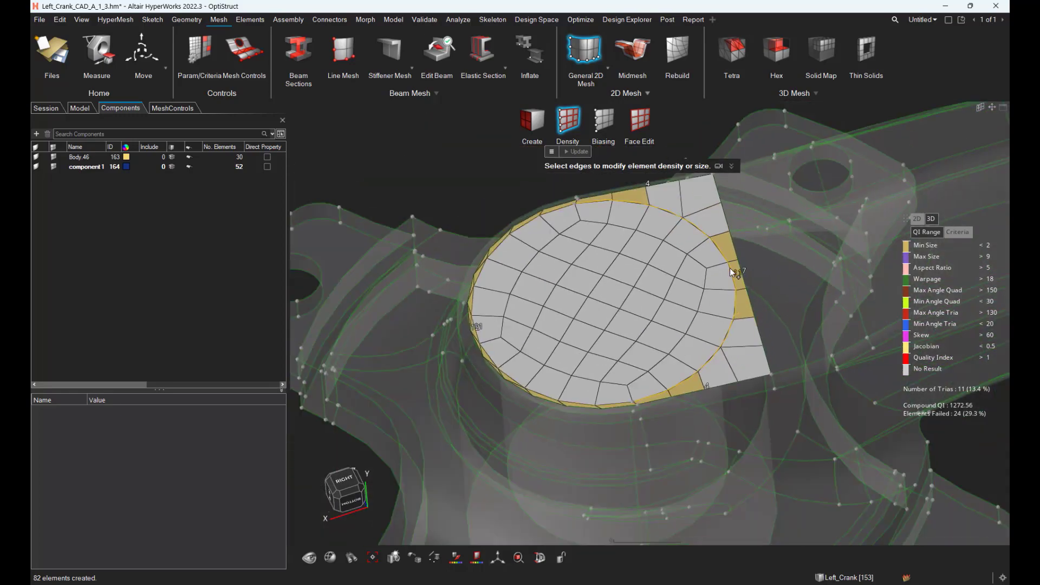
Leave the 2D meshing tool and undo the trial mesh on the patch and hub face.
click(532, 122)
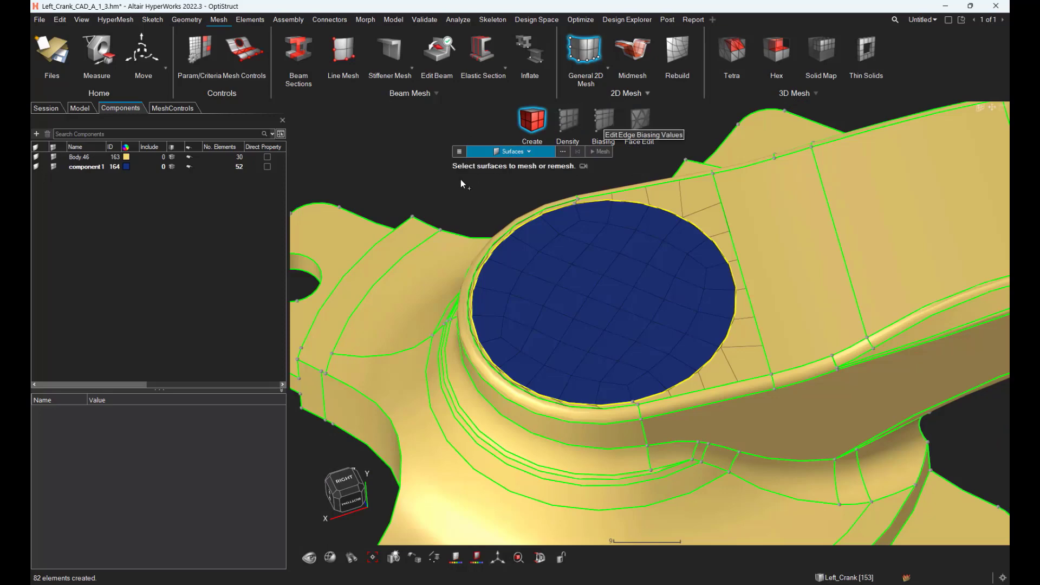
key(Escape)
key(ctrl+z)
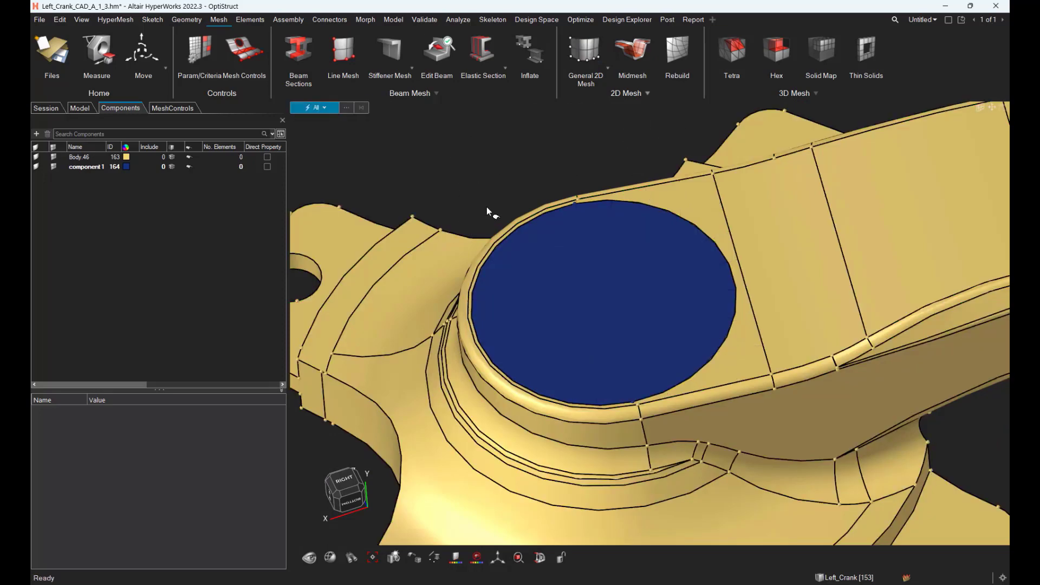
Create an additional Body surface mesh control under the Feature mesh controls.
scroll(499, 201, down, 3)
click(173, 107)
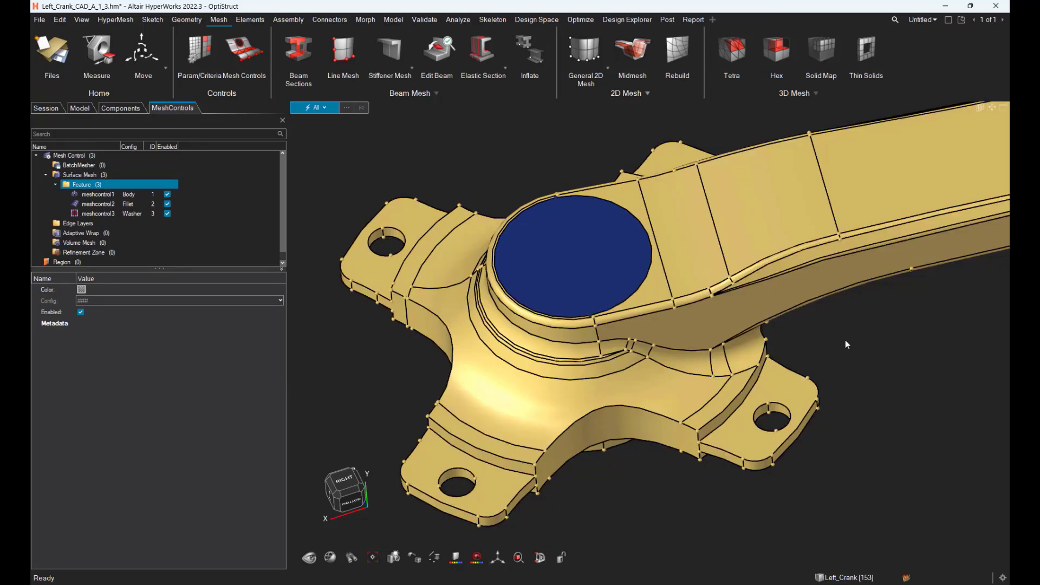
right_drag(882, 349, 857, 313)
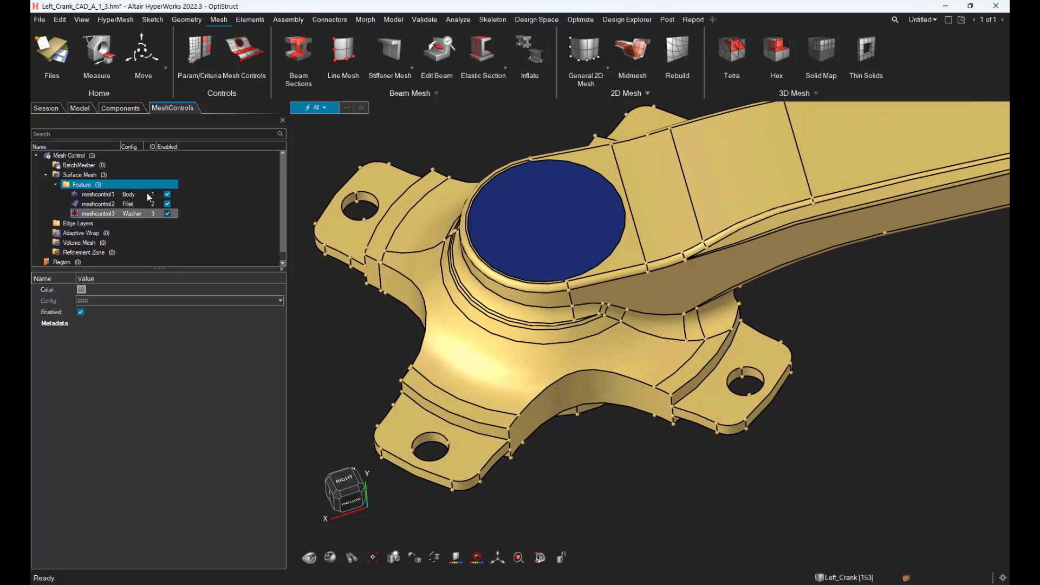
right_click(99, 187)
mouse_move(122, 193)
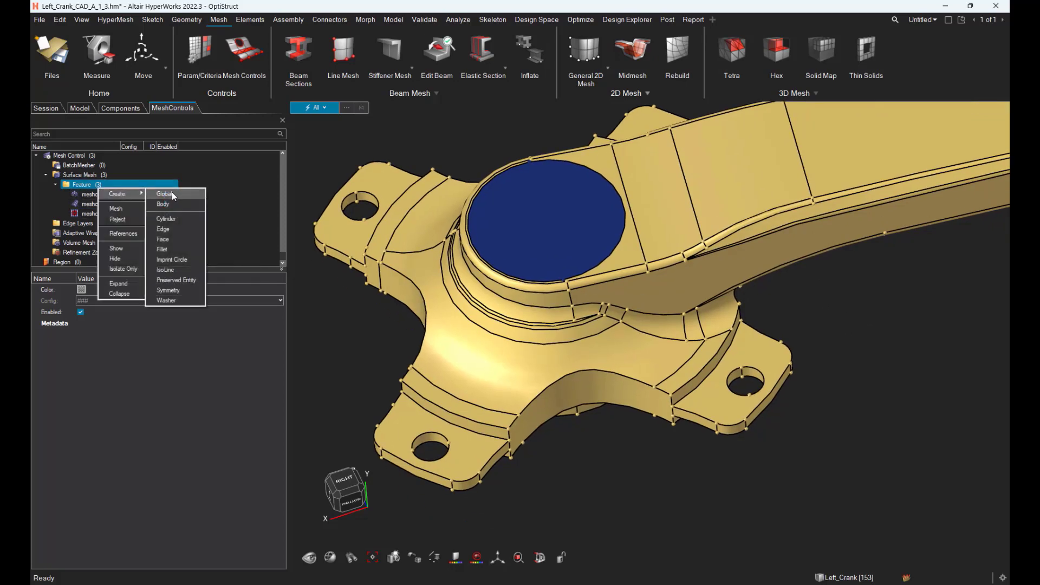
click(172, 204)
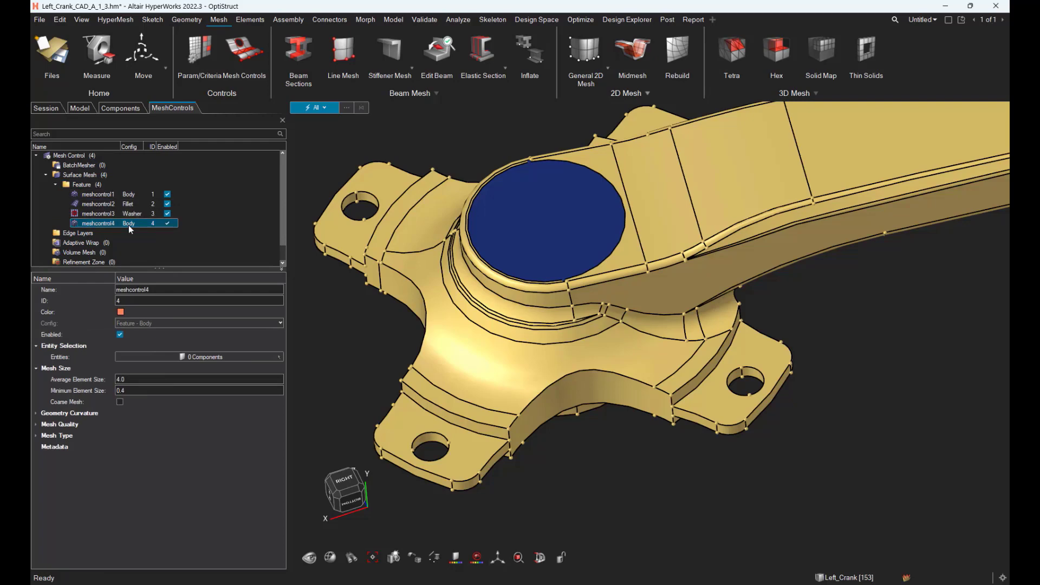
Assign the circular patch's component to the new Body mesh control and set its average element size to 3.0.
click(200, 357)
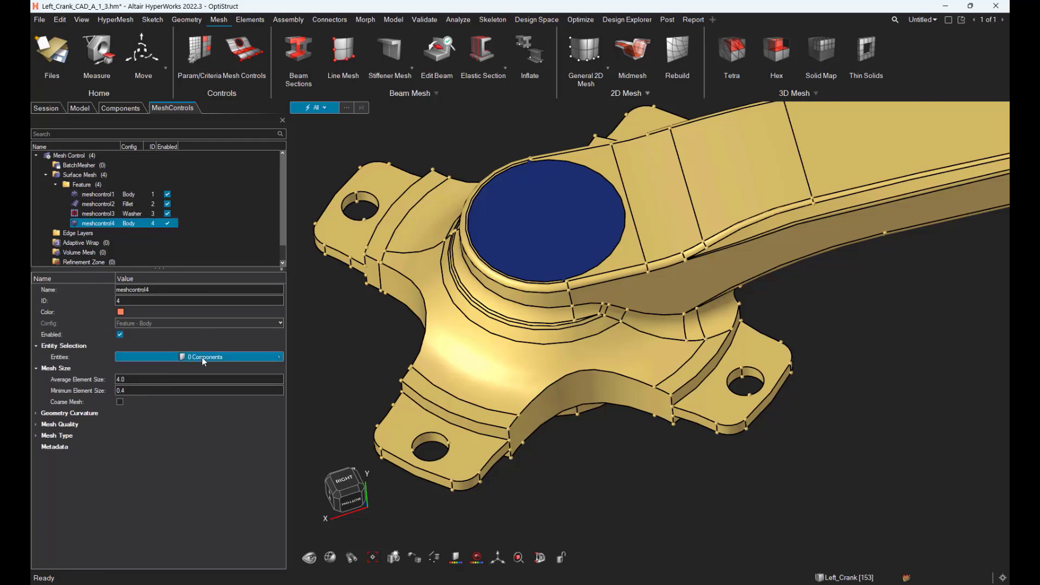
click(558, 225)
click(242, 368)
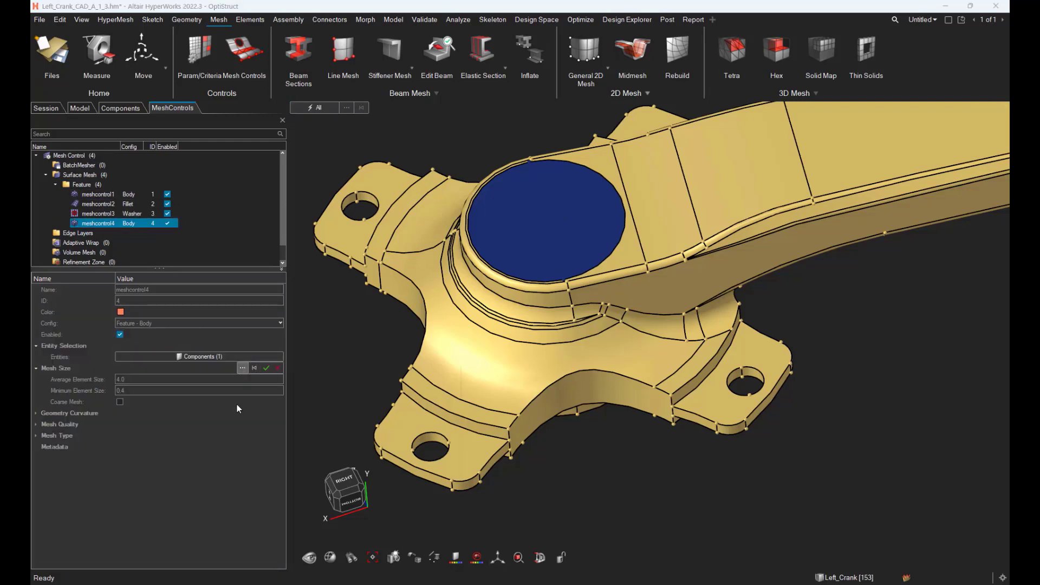
click(394, 520)
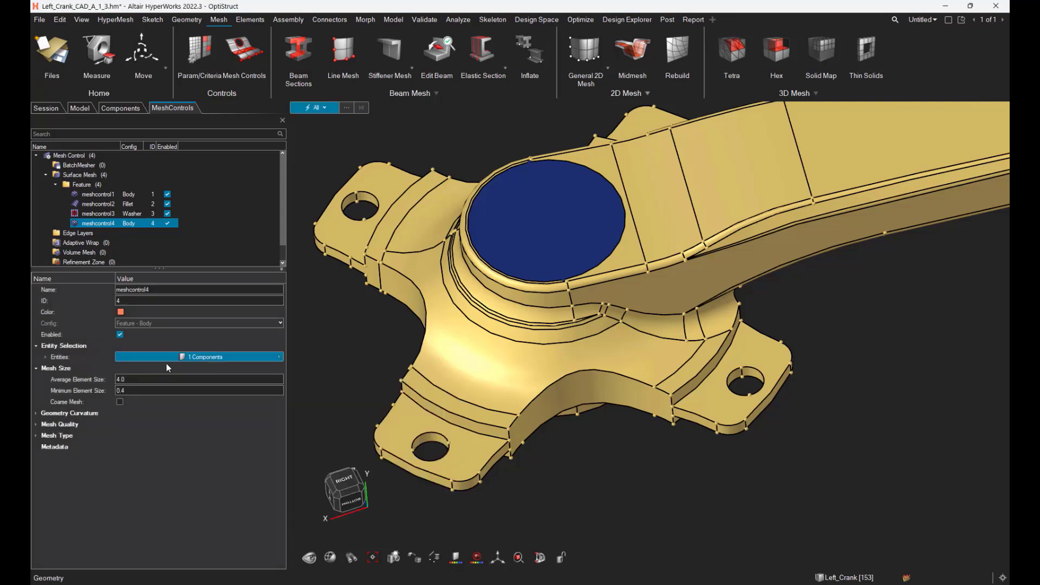
click(142, 377)
text(3.0)
key(Return)
Mesh the crank with all Feature mesh controls and inspect the mesh along the circular patch's boundary.
right_click(88, 186)
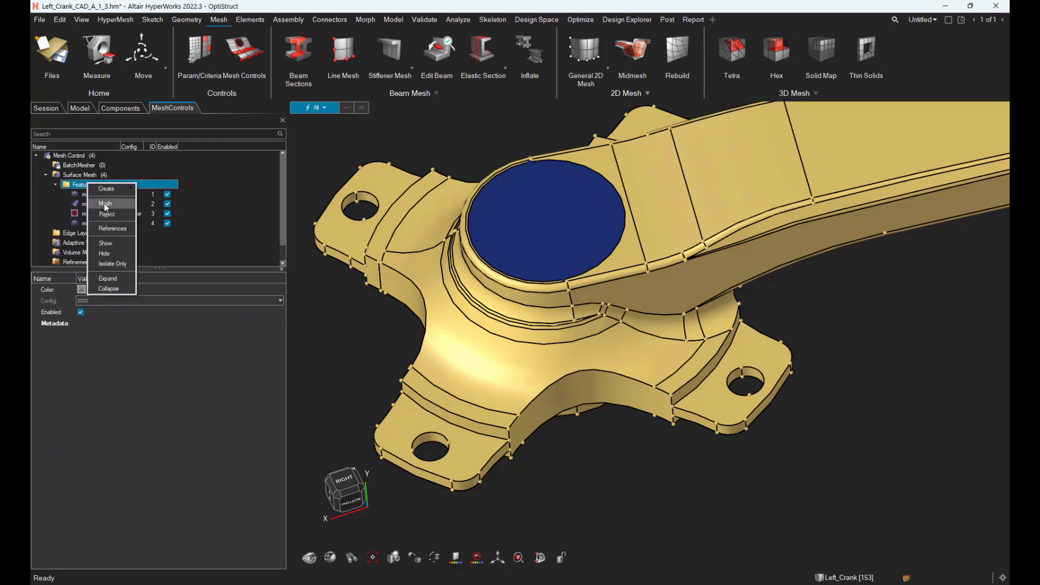
click(104, 203)
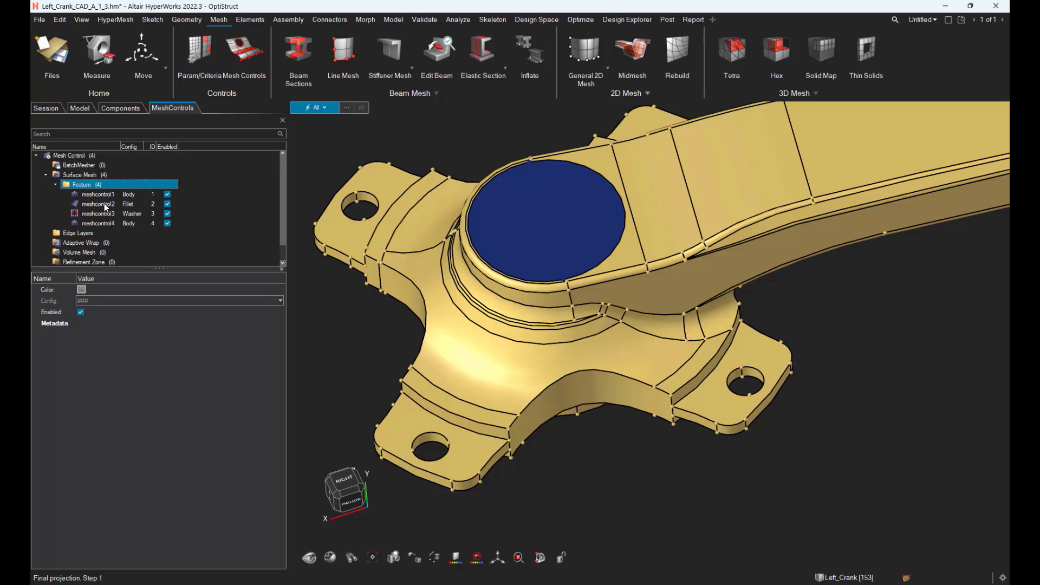
right_drag(605, 212, 661, 264)
scroll(661, 262, up, 5)
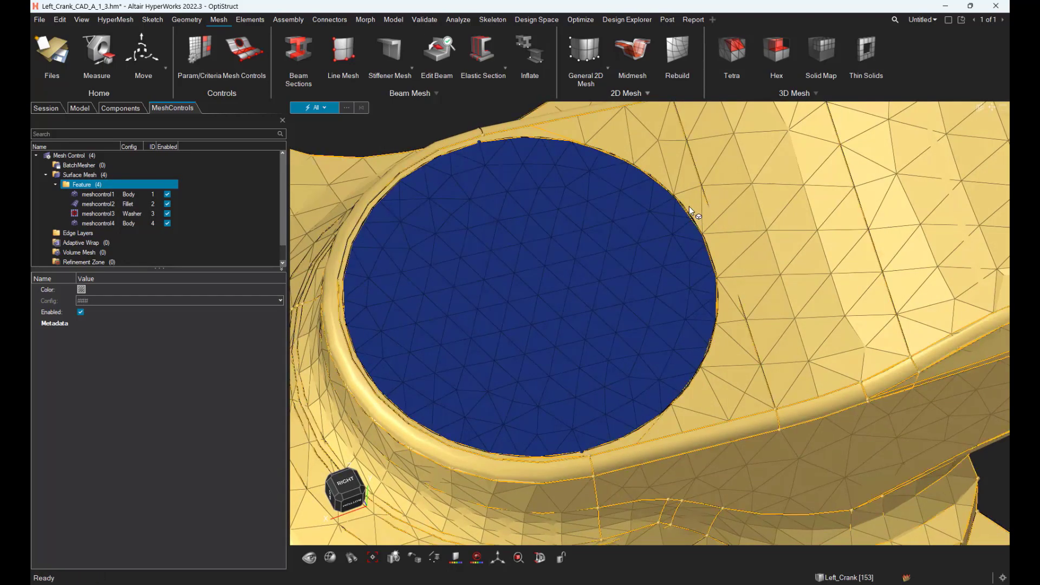
right_drag(756, 188, 769, 237)
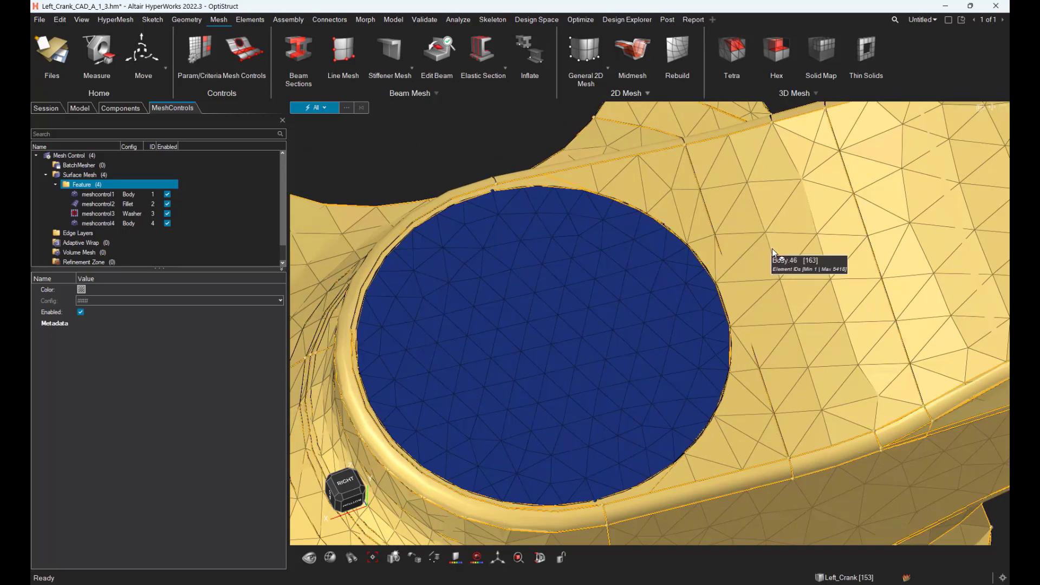
scroll(772, 249, down, 5)
right_drag(772, 249, 690, 223)
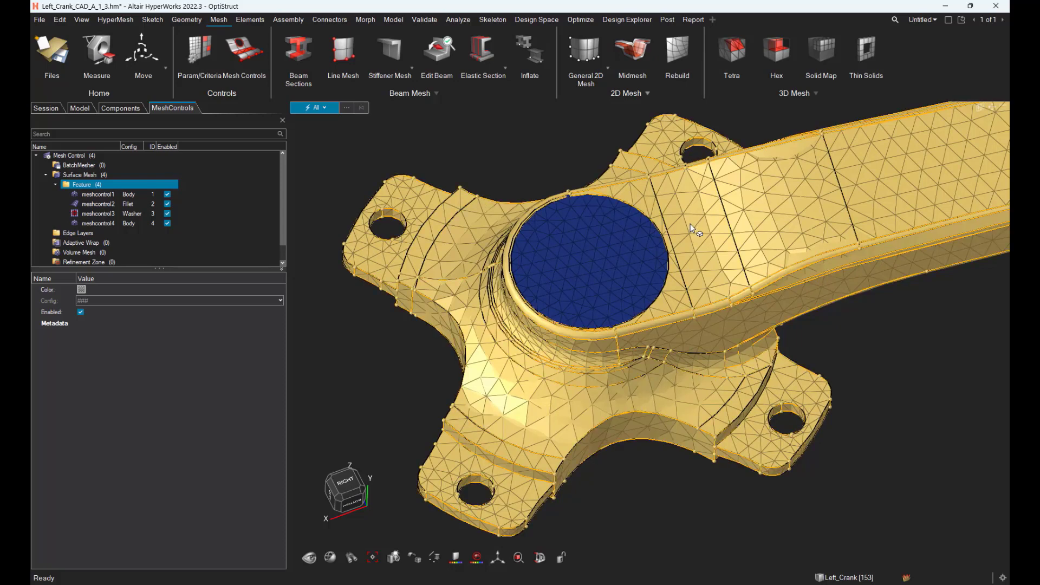
scroll(690, 223, down, 3)
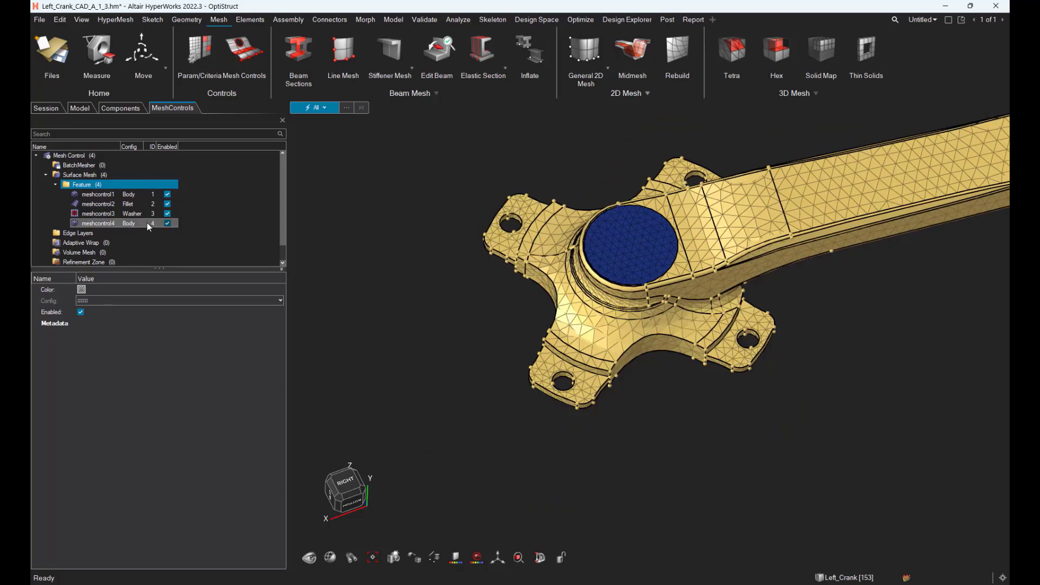
Delete all displayed elements from the crank and the circular patch.
key(e)
key(ctrl+a)
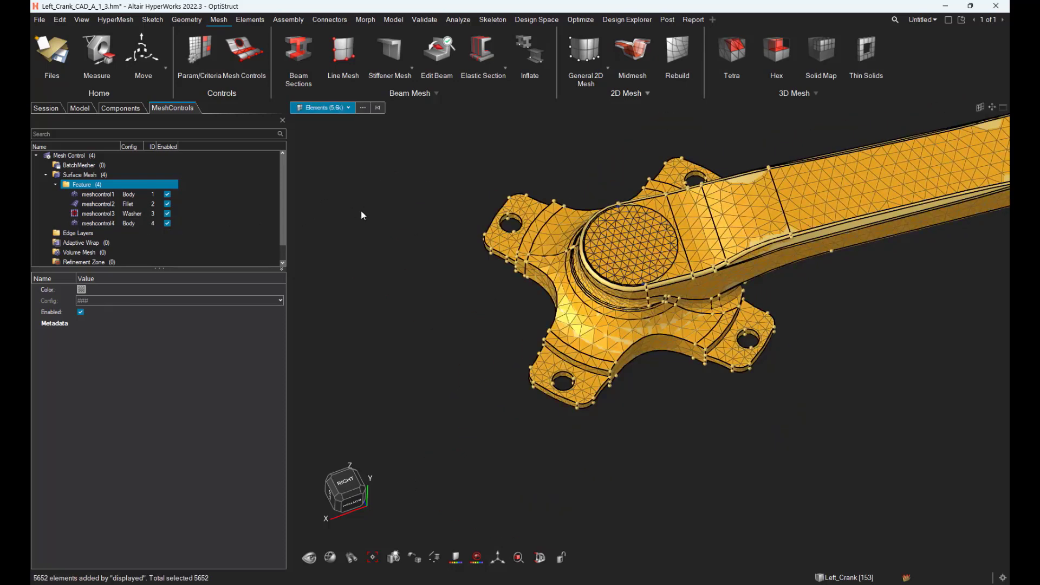
key(Delete)
key(Escape)
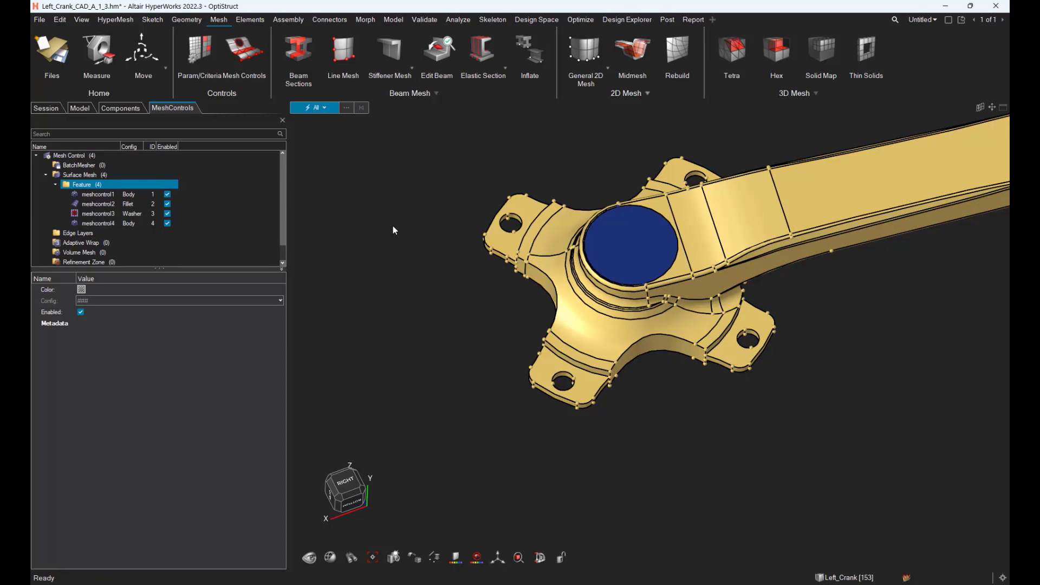
Move the circular patch surface over the hub bore back into the Body.46 component with Organize.
key(s)
click(624, 225)
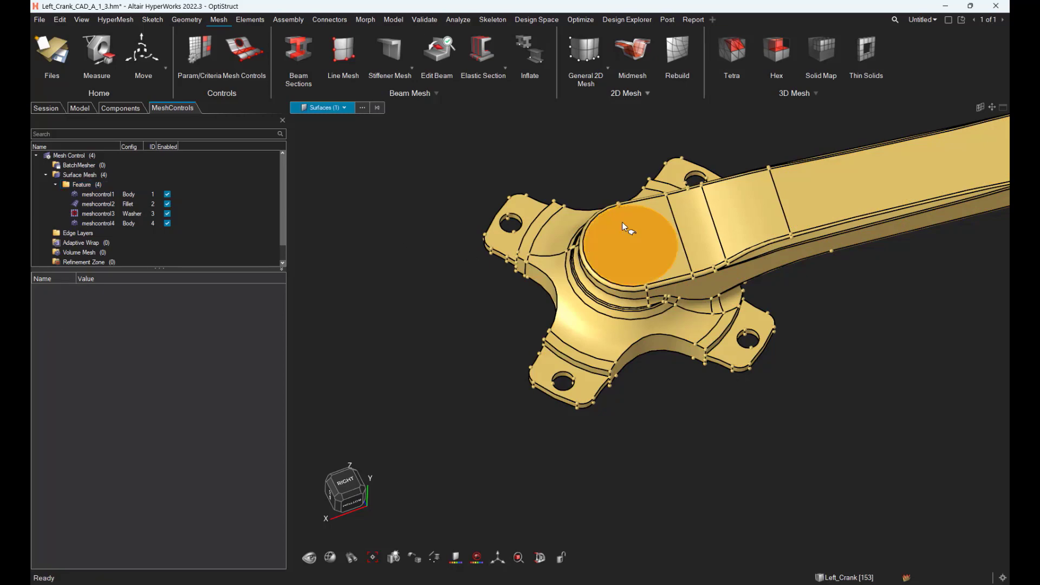
key(o)
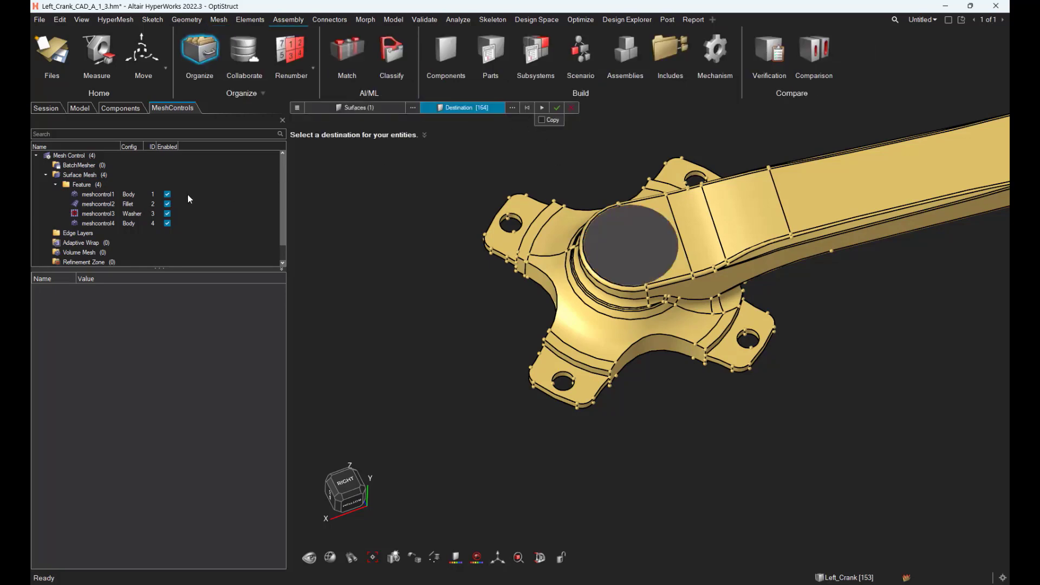
click(512, 107)
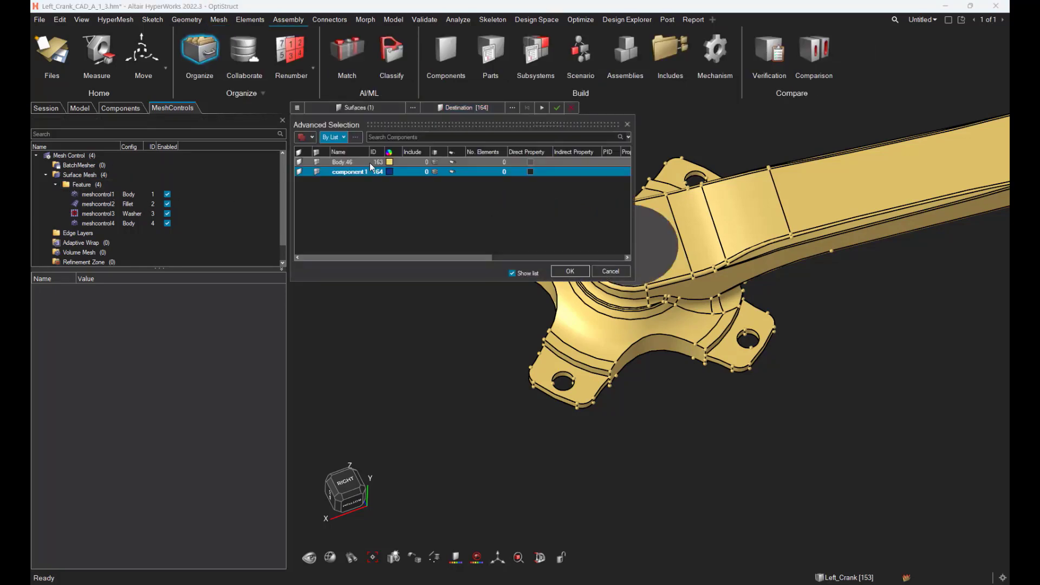
click(346, 163)
click(579, 271)
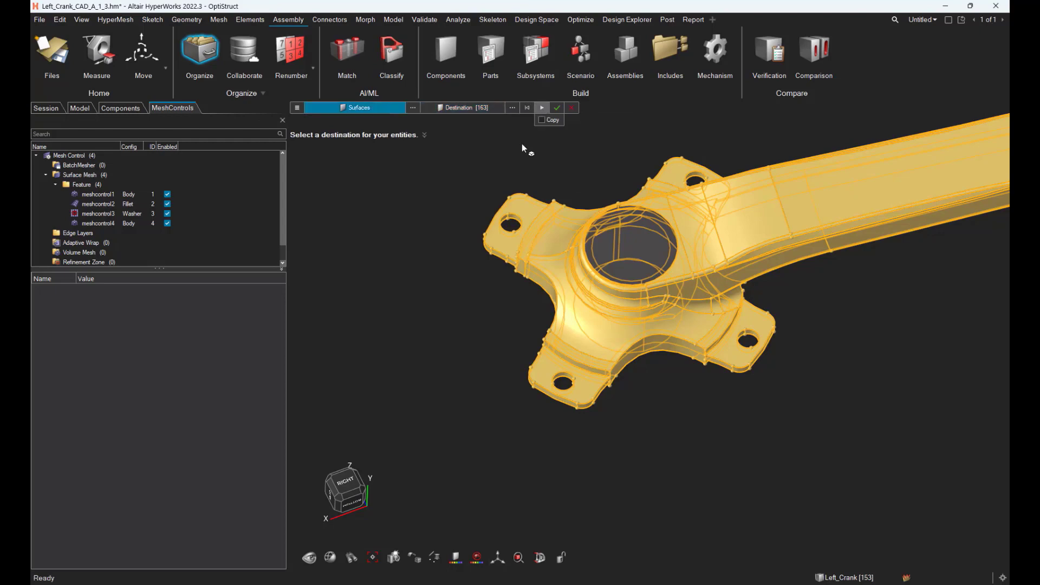
middle_click(422, 228)
Delete the additional Body mesh control, meshcontrol4, from the Feature controls.
click(122, 195)
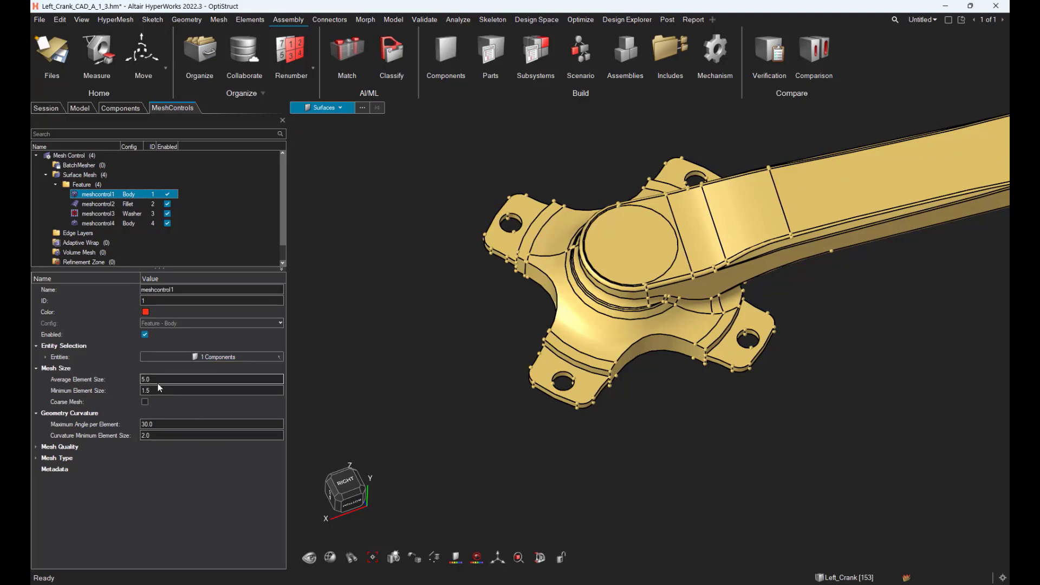
click(128, 225)
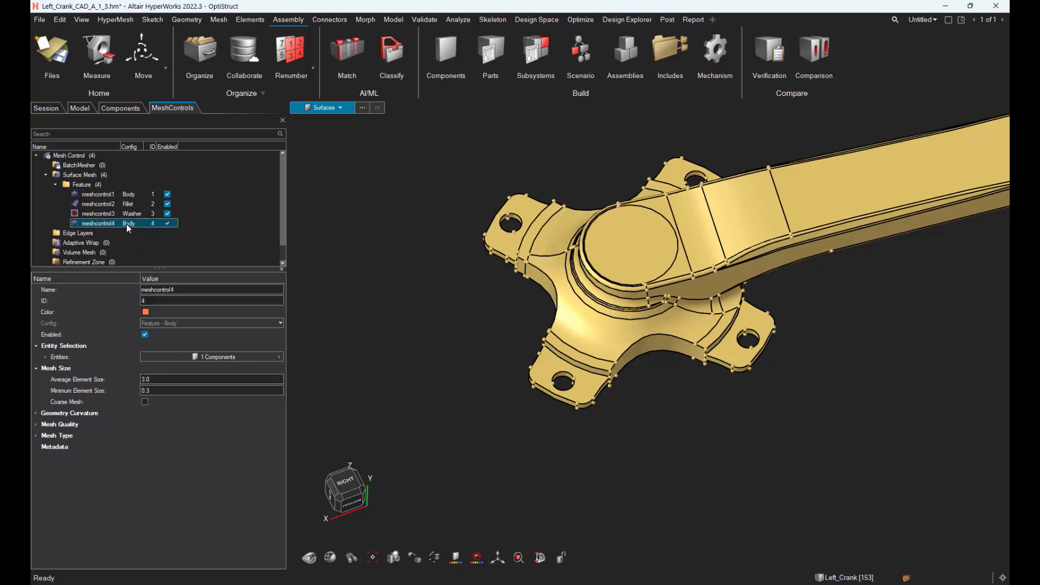
right_click(126, 223)
click(145, 240)
Create a Face mesh control on the circular patch over the hub bore with average element size 3.
right_click(98, 185)
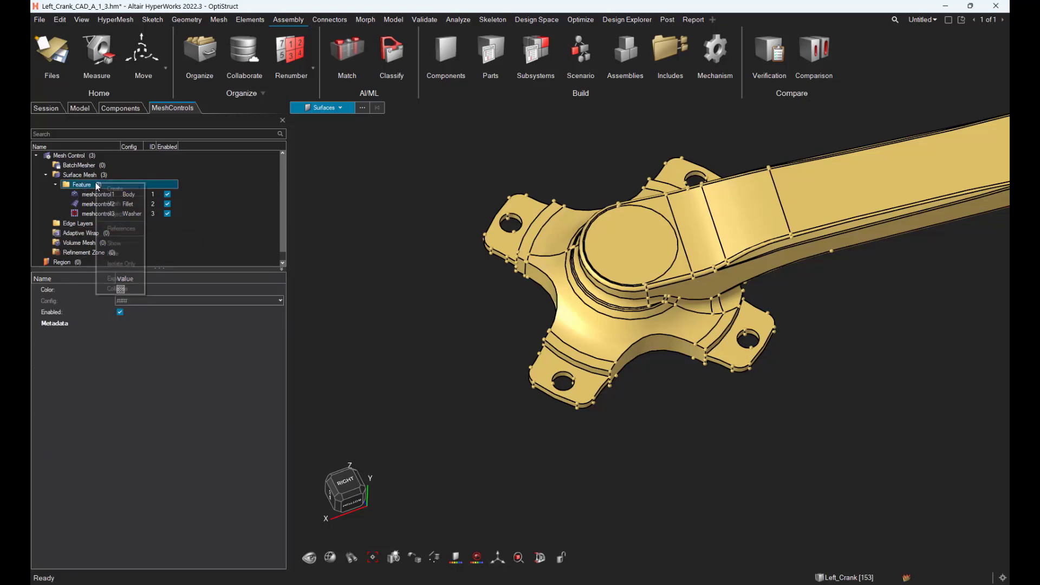
mouse_move(113, 188)
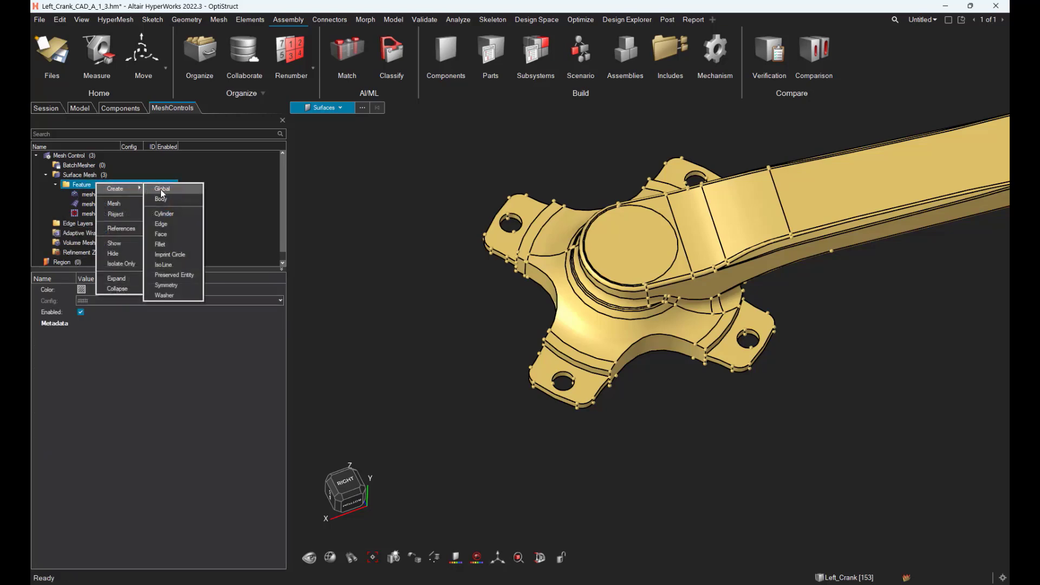
click(164, 236)
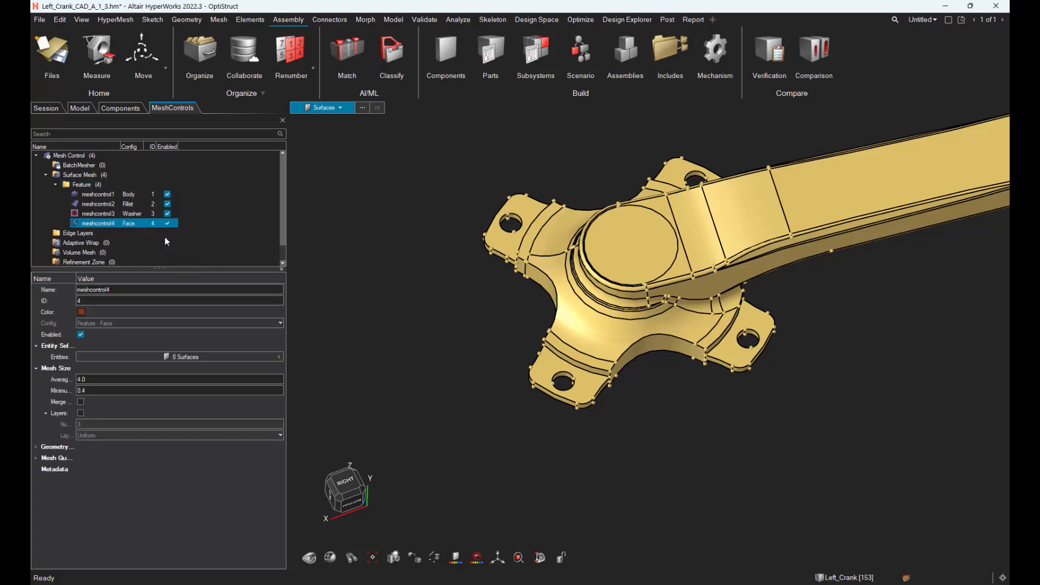
click(211, 359)
click(642, 227)
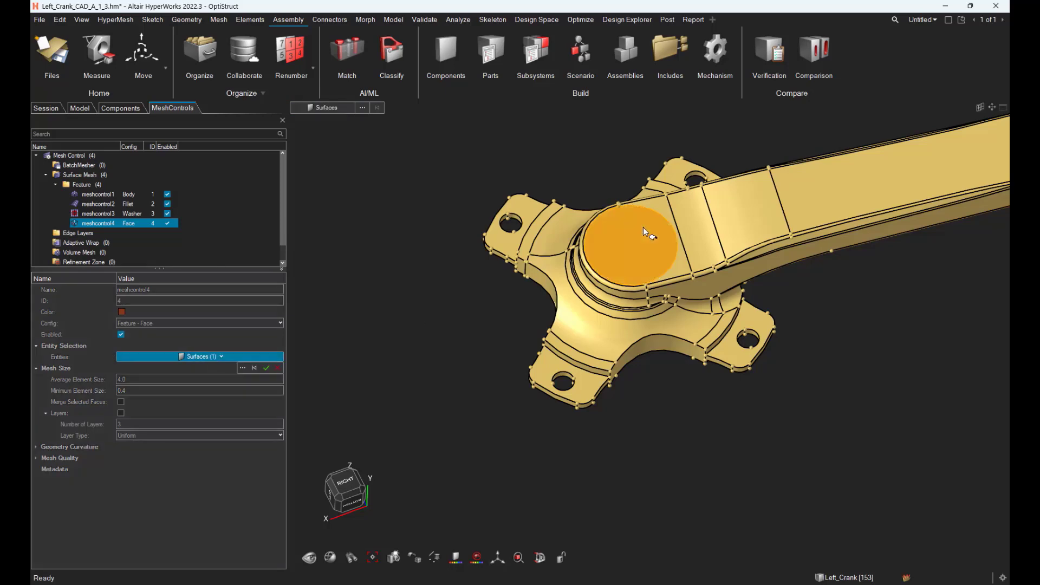
click(136, 378)
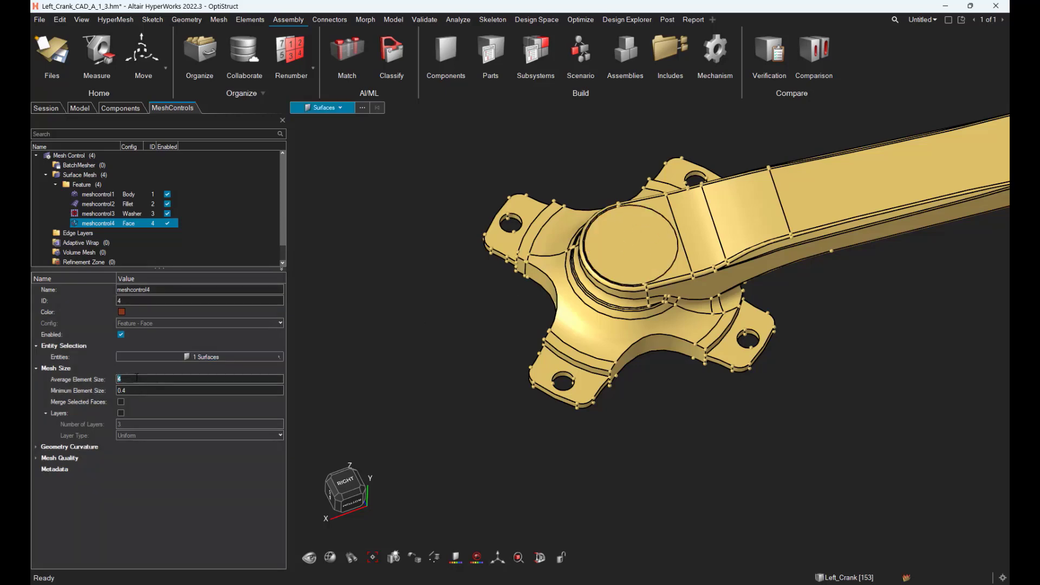
text(3)
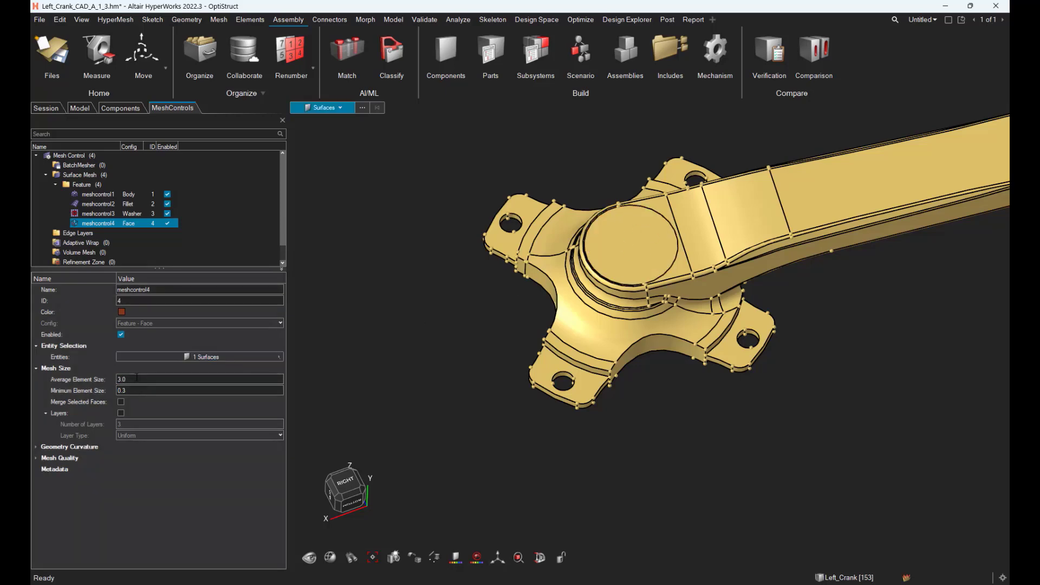
Generate the surface mesh from the Feature controls and inspect the circular patch against the surrounding faces.
right_click(90, 186)
click(106, 204)
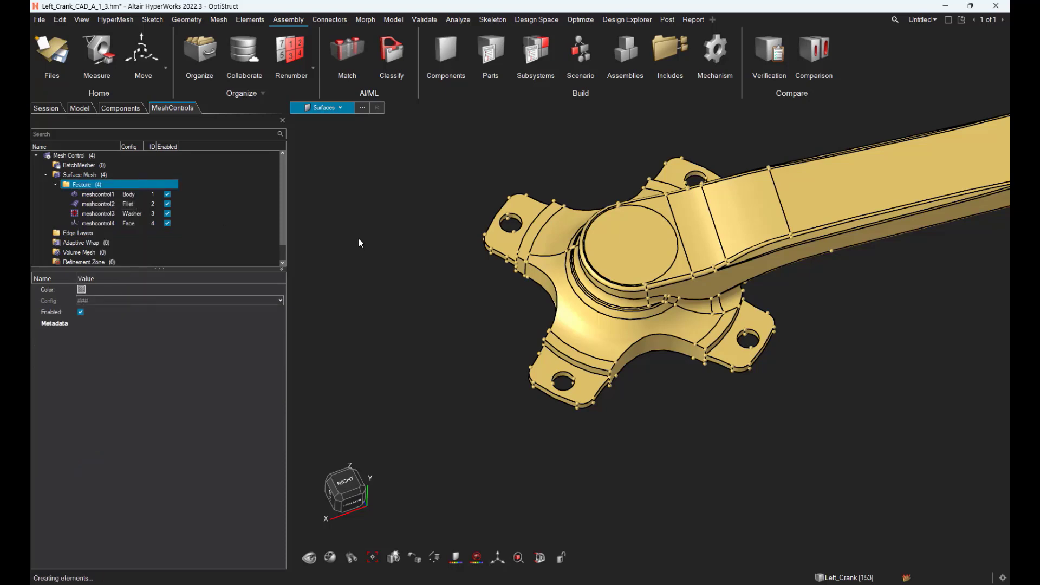
scroll(703, 250, up, 5)
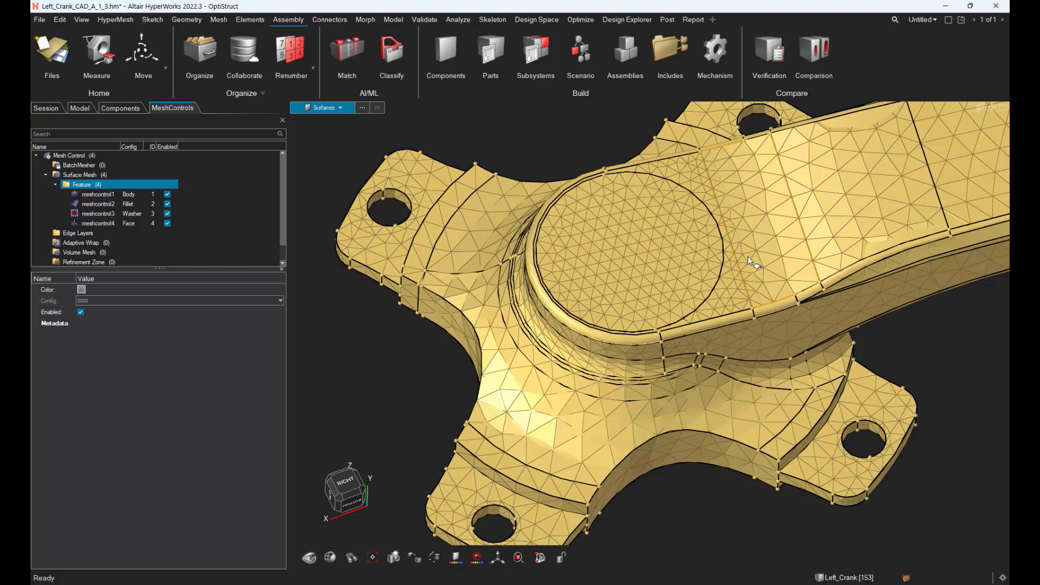
right_drag(749, 256, 688, 256)
scroll(708, 264, down, 3)
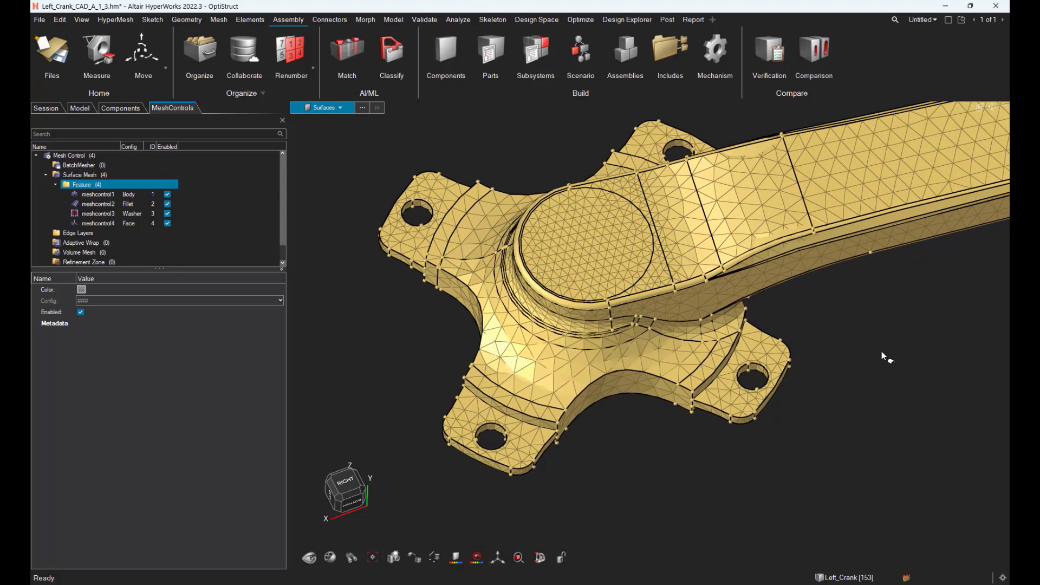
Delete all elements of the trial mesh made with the Face control.
key(e)
key(ctrl+a)
key(Delete)
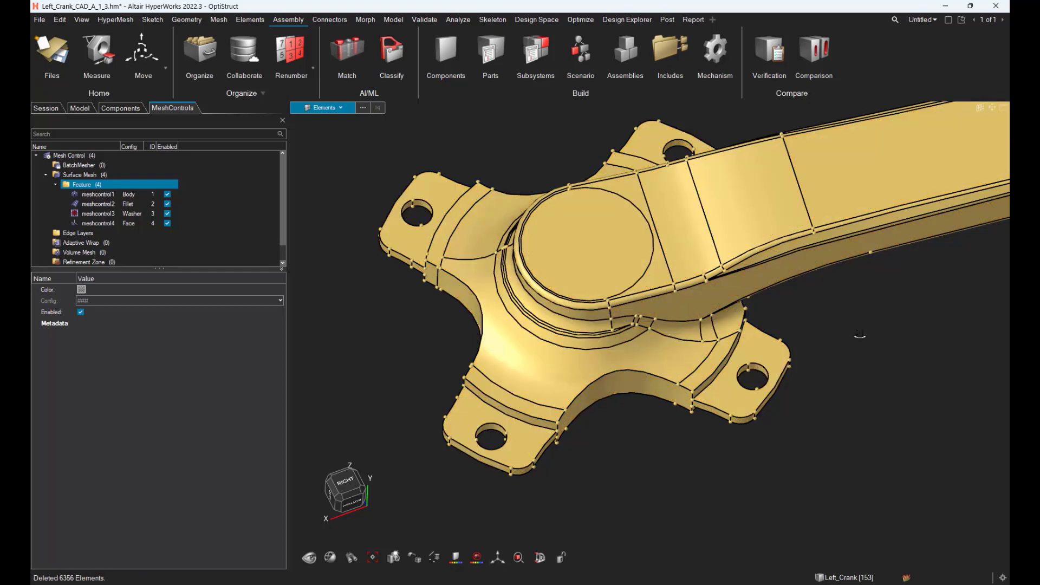
right_click(87, 177)
mouse_move(163, 178)
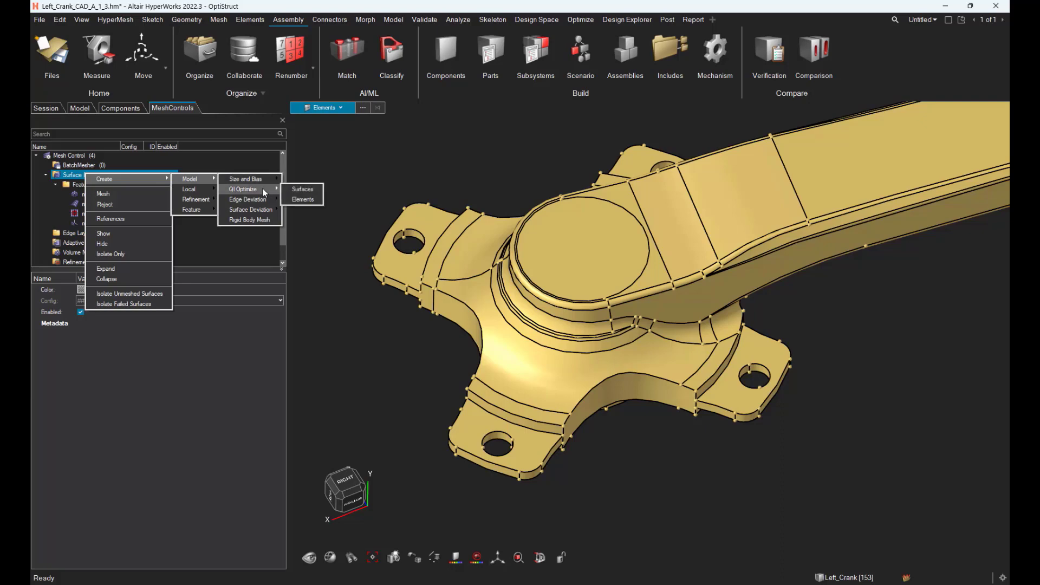
click(326, 234)
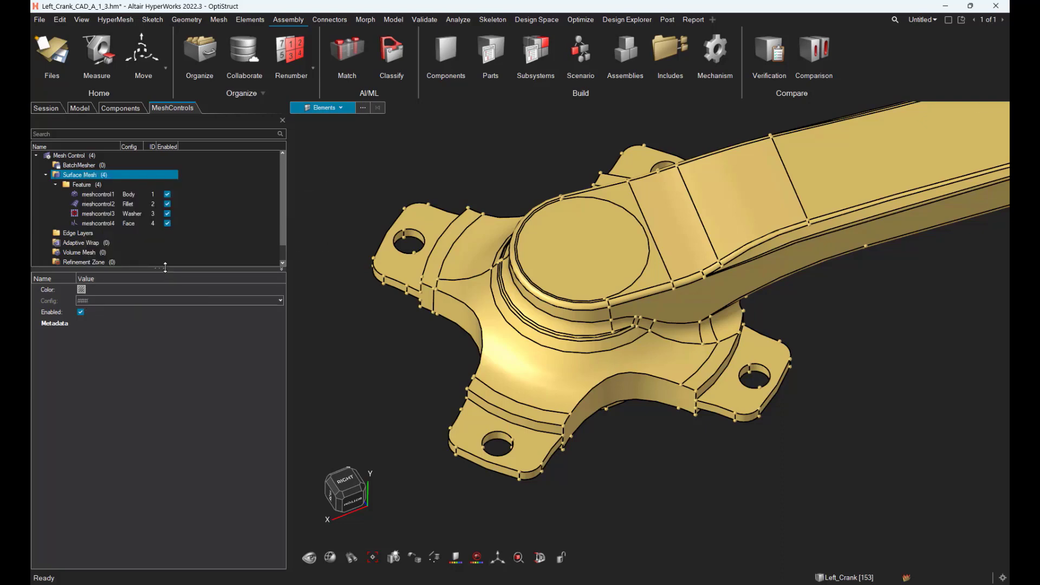
Enlarge the mesh control tree and disable the Washer, Fillet and Body mesh controls.
drag(165, 267, 178, 352)
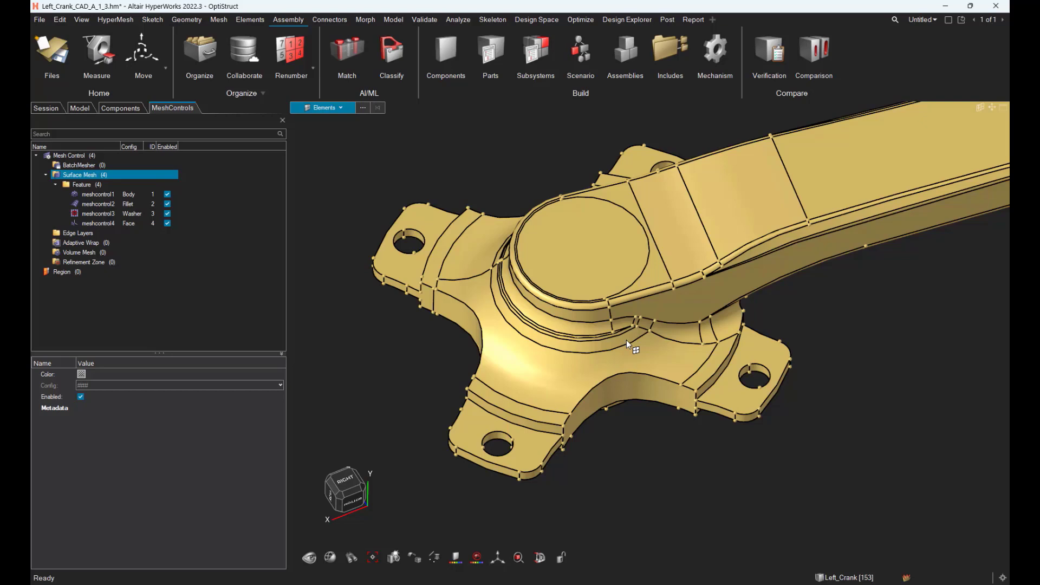
middle_drag(627, 359, 621, 337)
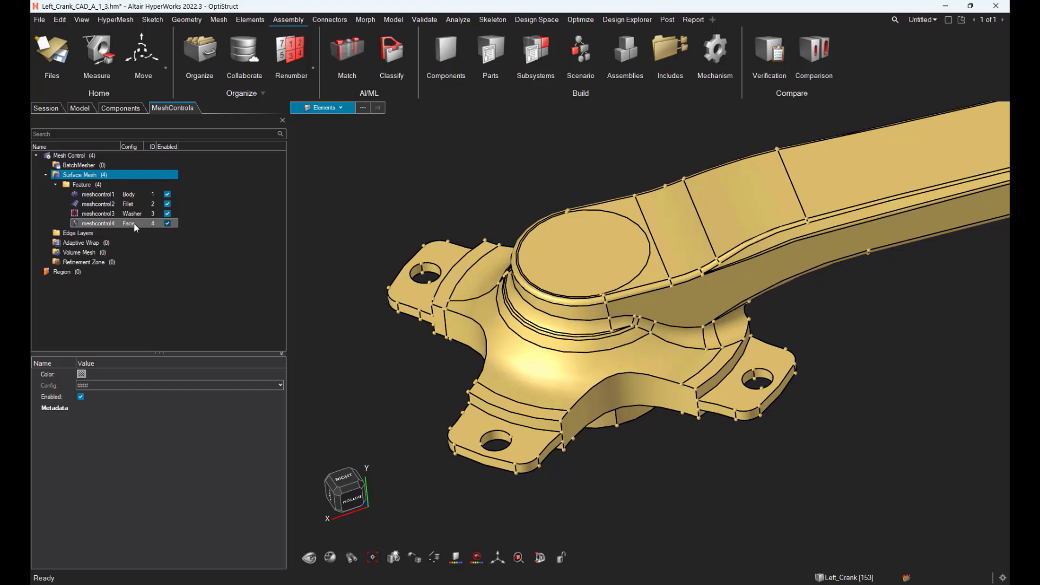
click(197, 221)
click(167, 213)
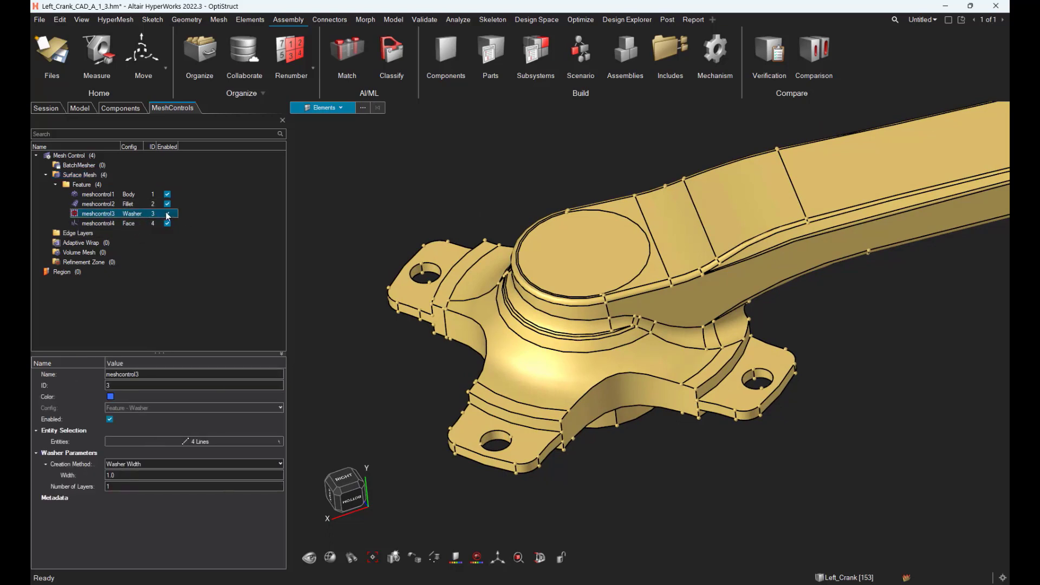
click(168, 204)
click(167, 194)
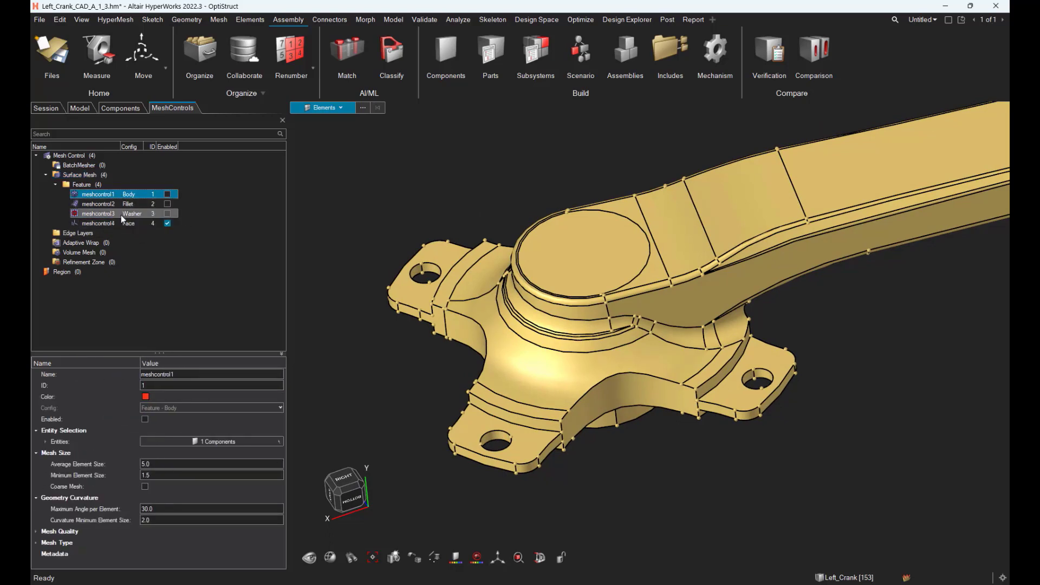
Create a model-level Size and Bias mesh control for surfaces and assign the whole crank component to it.
click(135, 223)
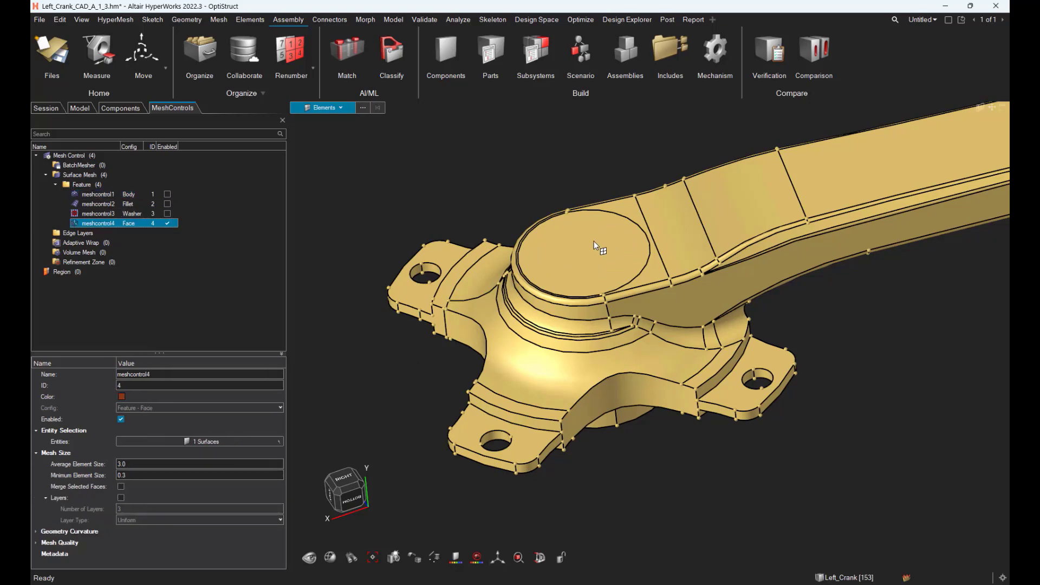
click(225, 440)
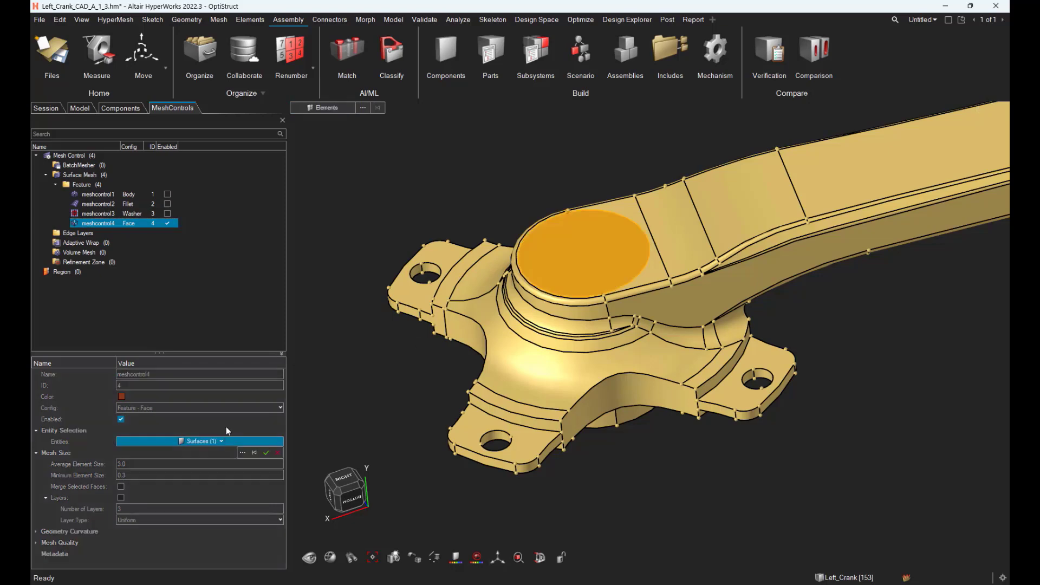
right_click(93, 176)
mouse_move(115, 180)
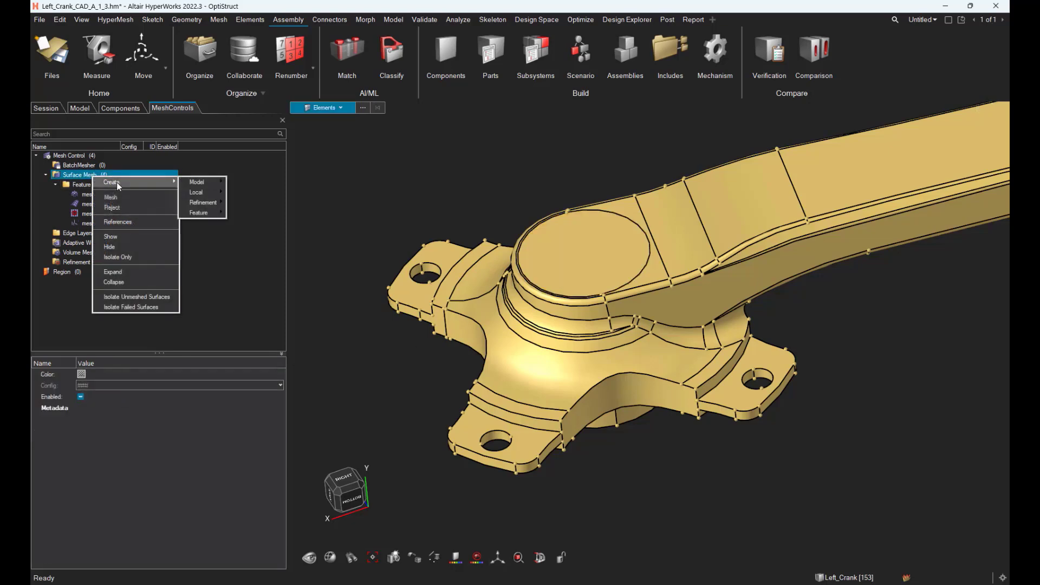
mouse_move(191, 181)
mouse_move(254, 182)
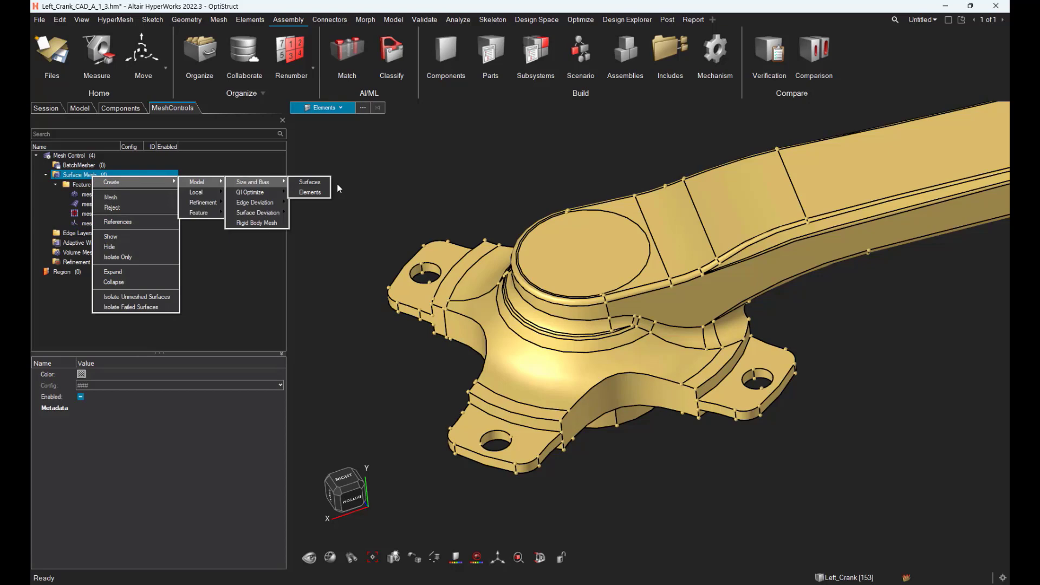
click(309, 183)
click(213, 442)
click(211, 441)
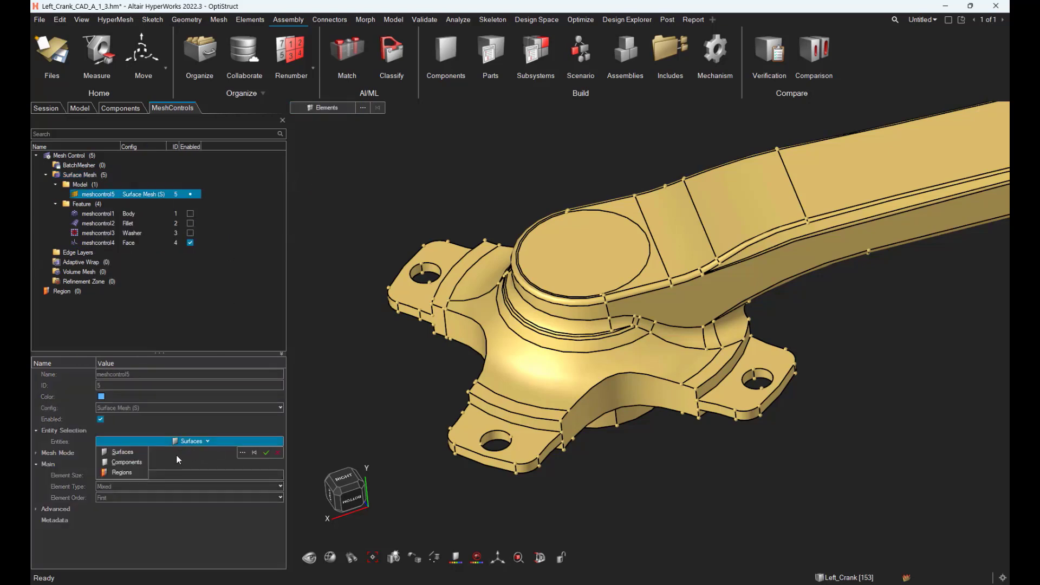
click(127, 463)
click(652, 267)
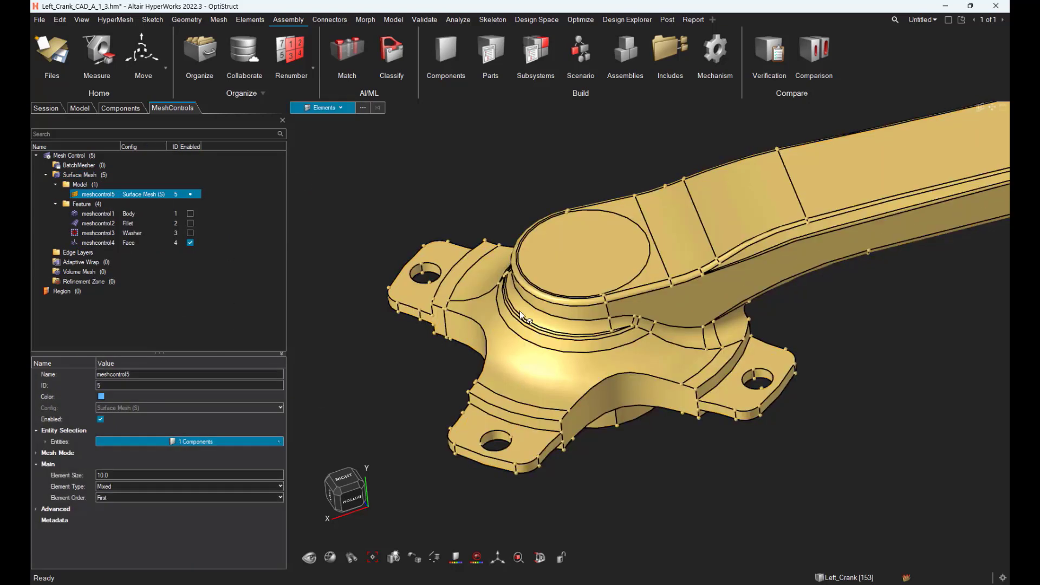
Set the model-level surface mesh control to element size 5 and element type Trias.
double_click(135, 473)
text(5.0)
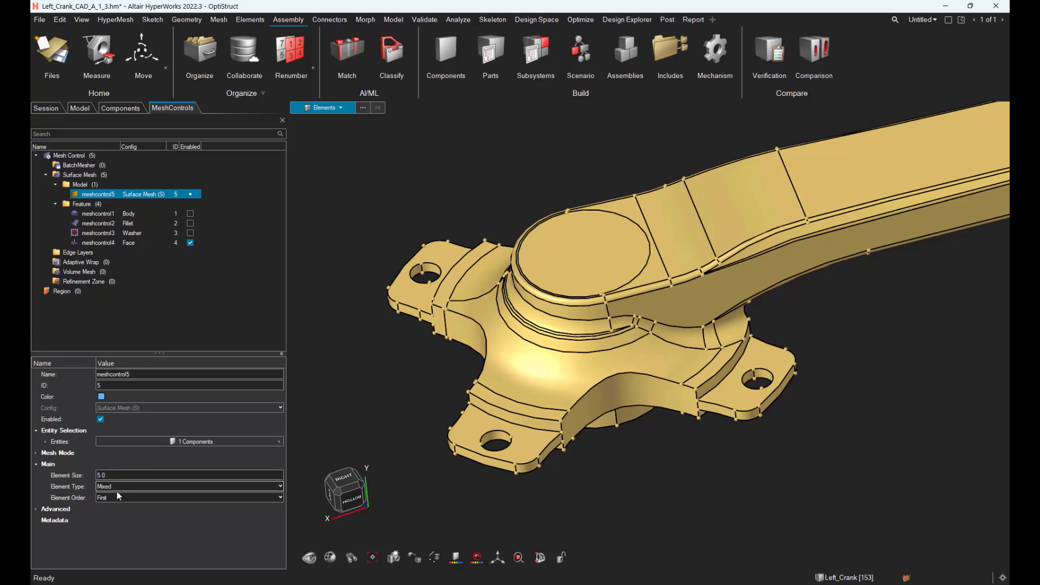
click(115, 487)
click(112, 504)
Add the flat faces of the four bolt-hole lugs to the Face mesh control's surface selection.
click(135, 242)
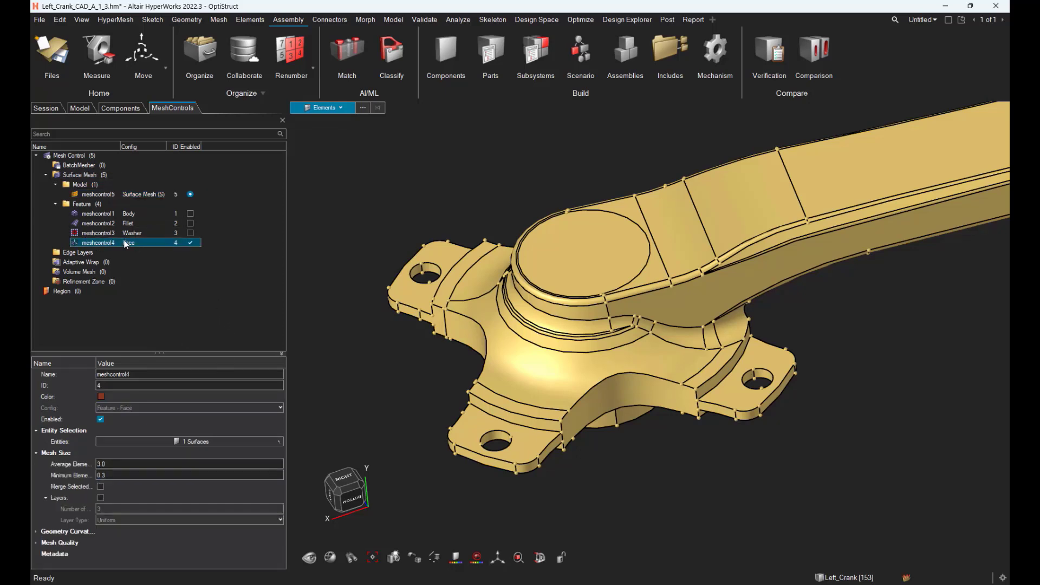
click(217, 441)
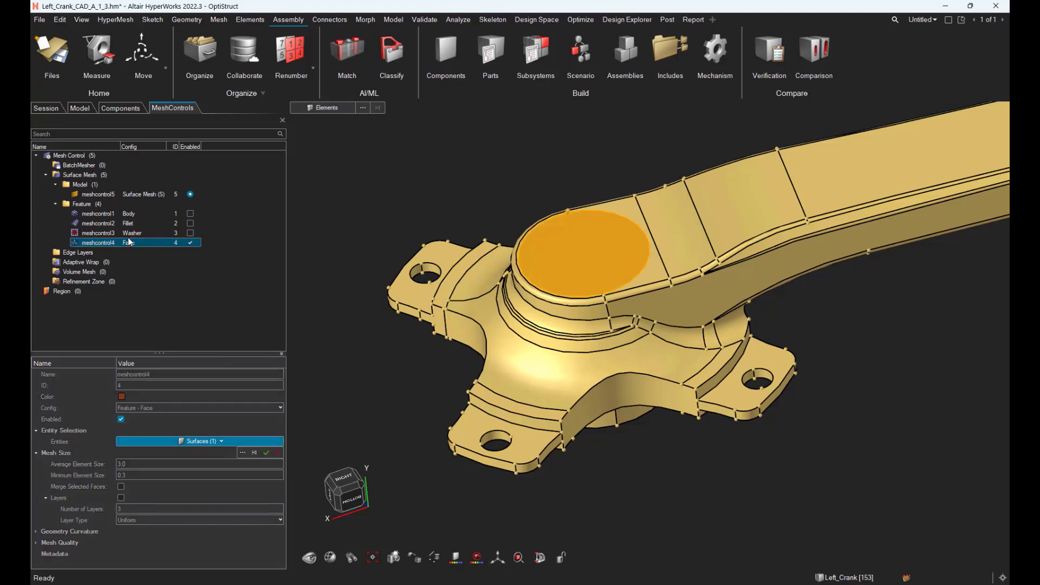
click(741, 398)
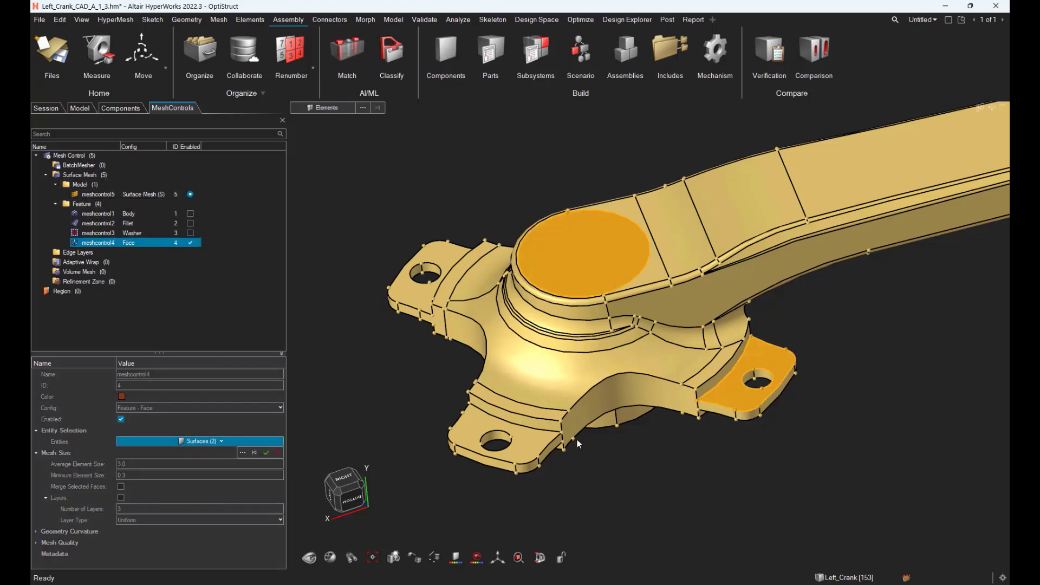
click(470, 417)
click(418, 292)
middle_drag(673, 234, 705, 138)
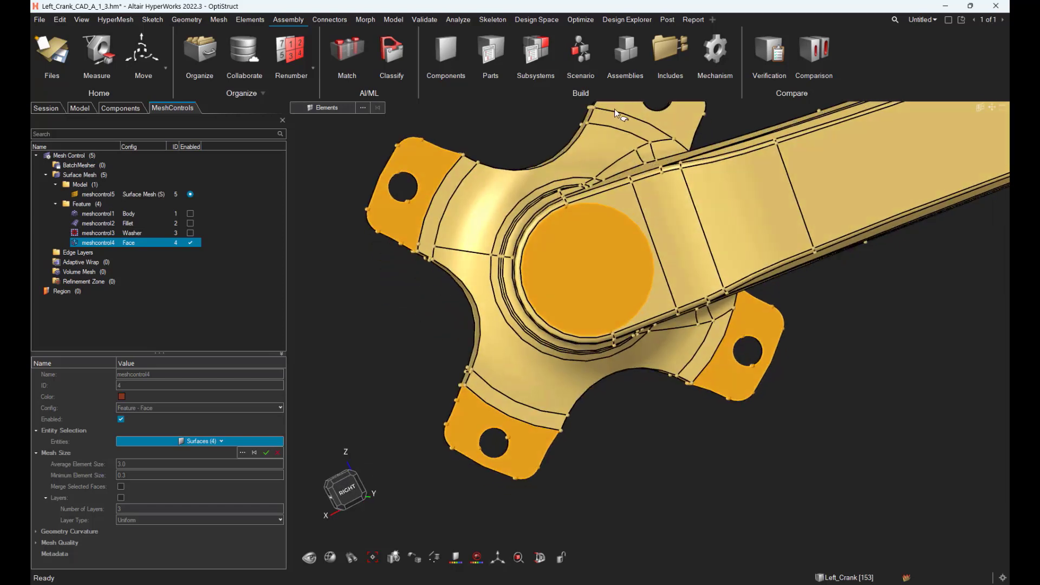
right_drag(702, 136, 692, 209)
click(681, 209)
middle_drag(681, 209, 276, 291)
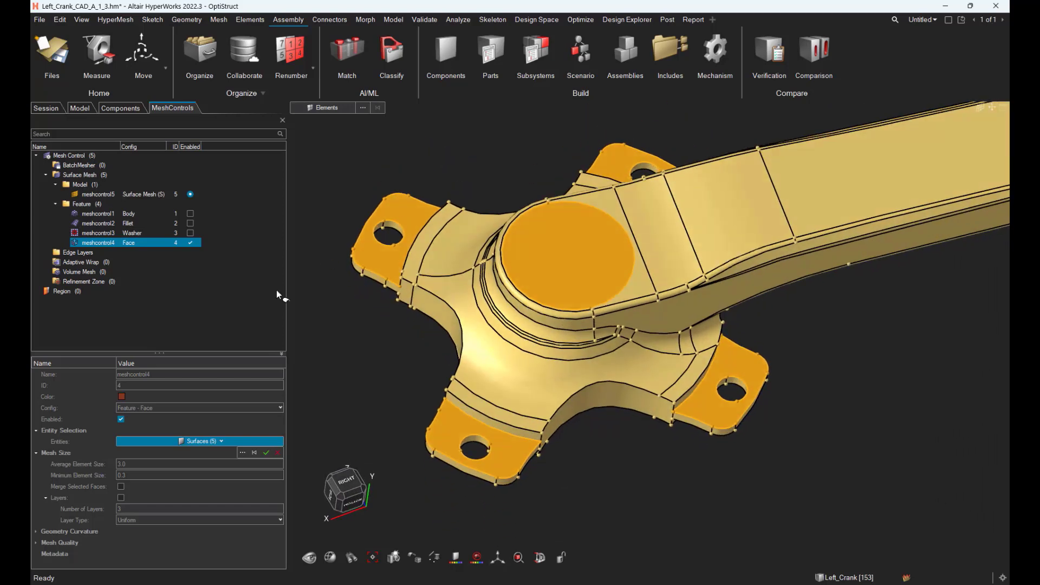
click(268, 452)
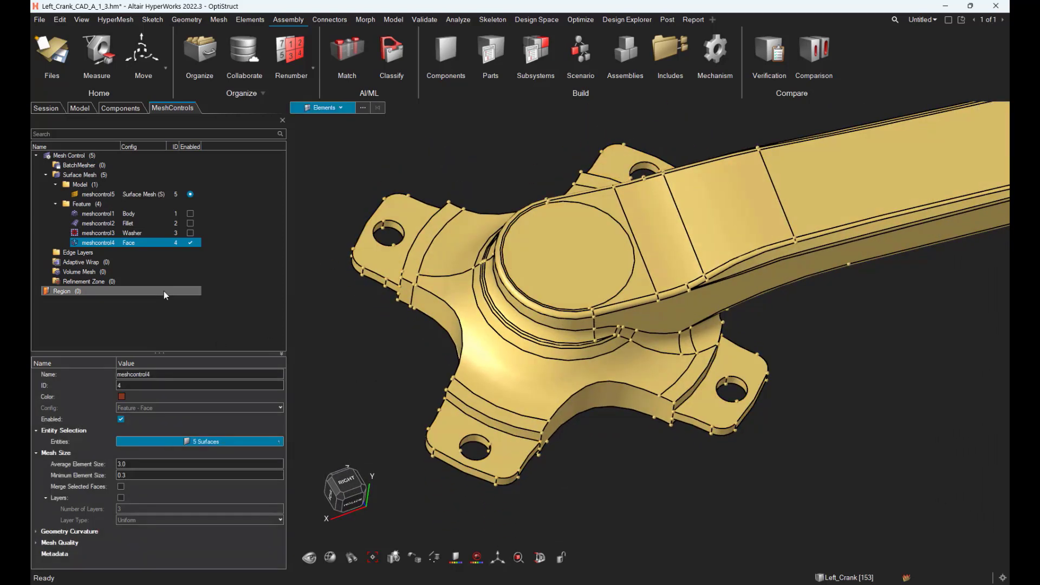
Review the entities and element sizes of the model-level control and the Face control.
click(110, 197)
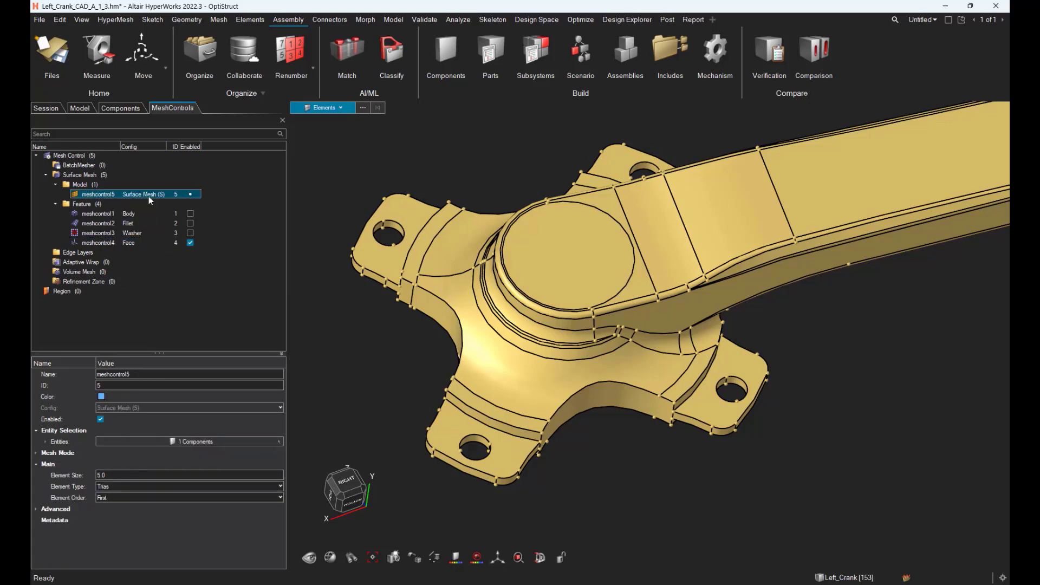
click(196, 442)
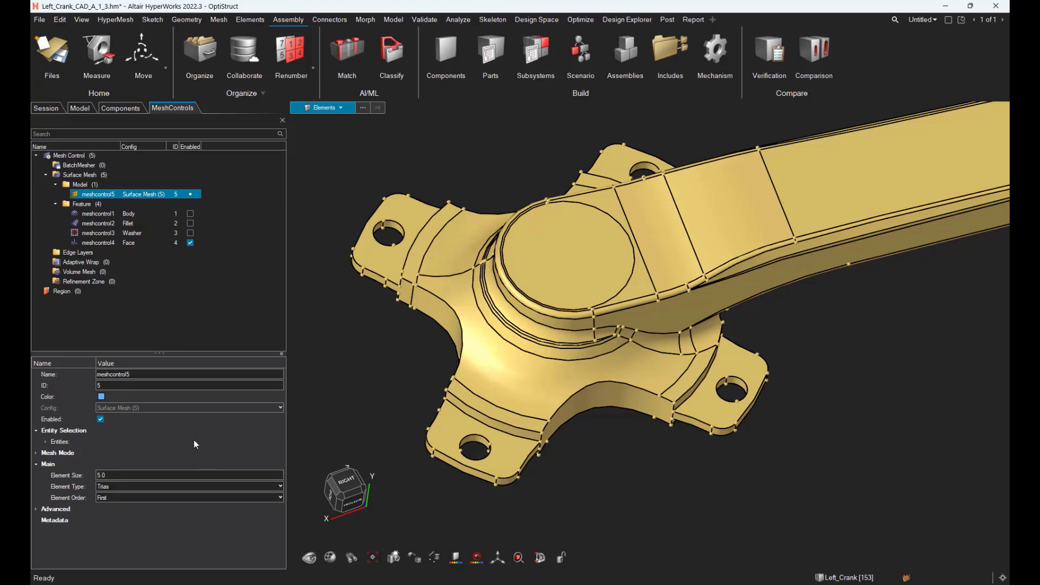
key(Escape)
click(105, 476)
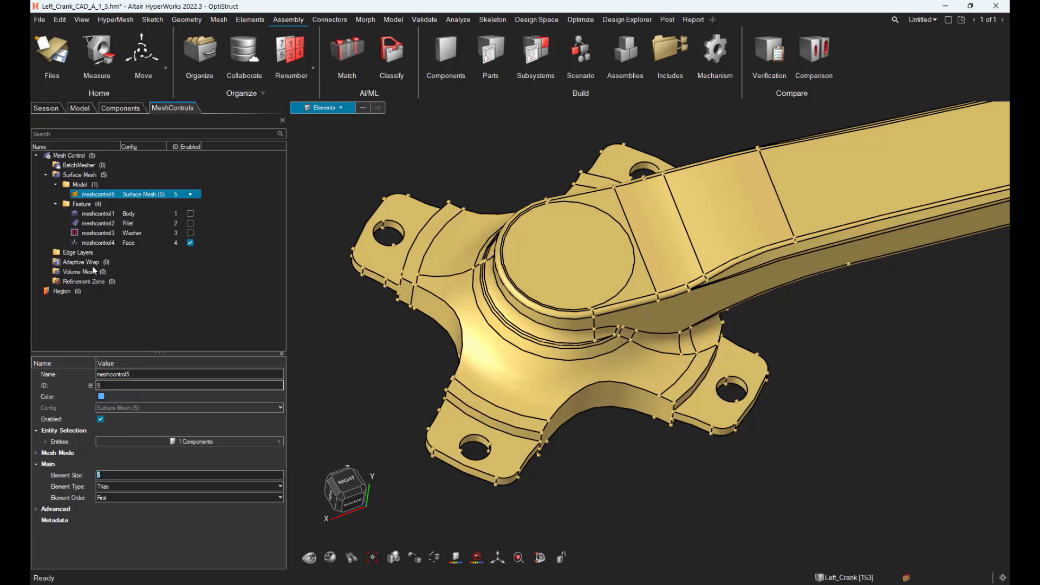
click(125, 243)
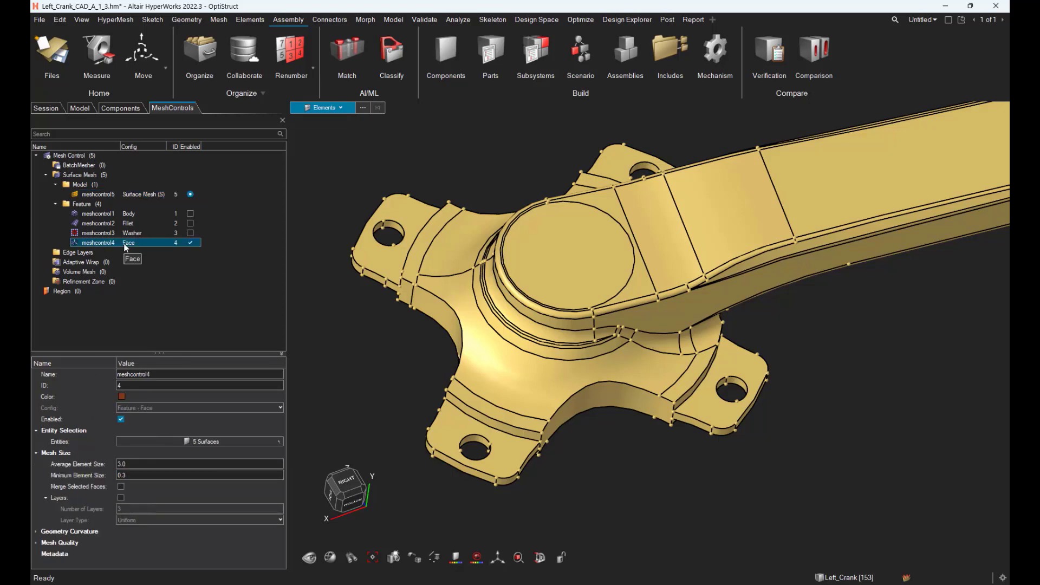
click(84, 205)
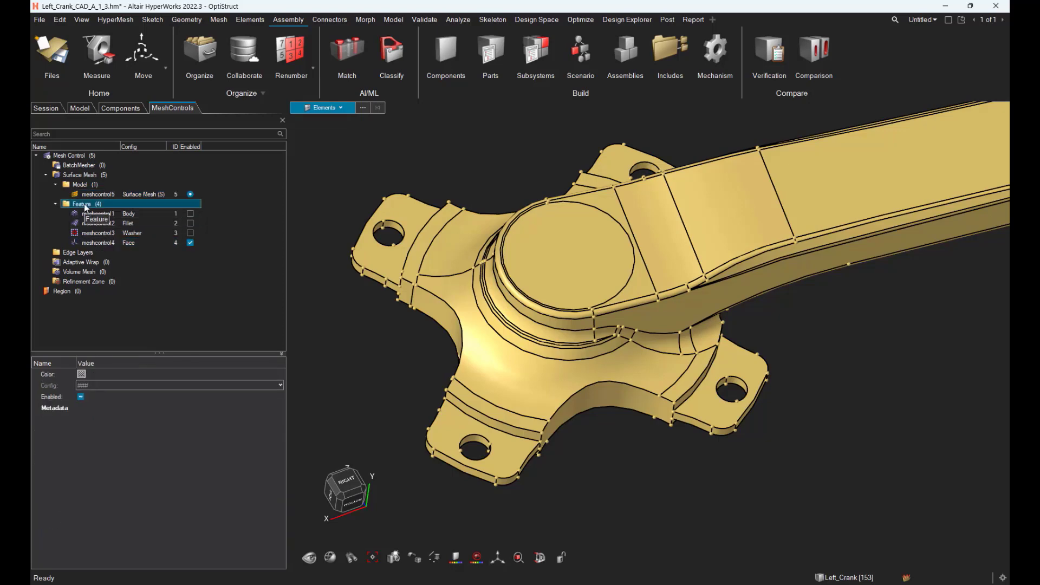
click(133, 244)
click(213, 443)
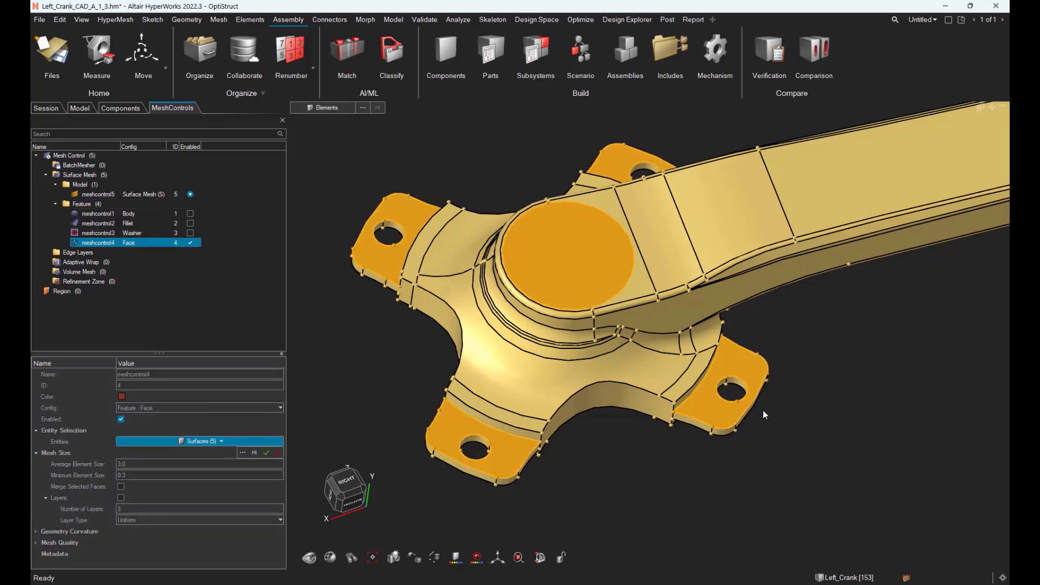
Generate the surface mesh from all enabled Surface Mesh controls and inspect the circular hub patch against its surroundings.
right_click(94, 176)
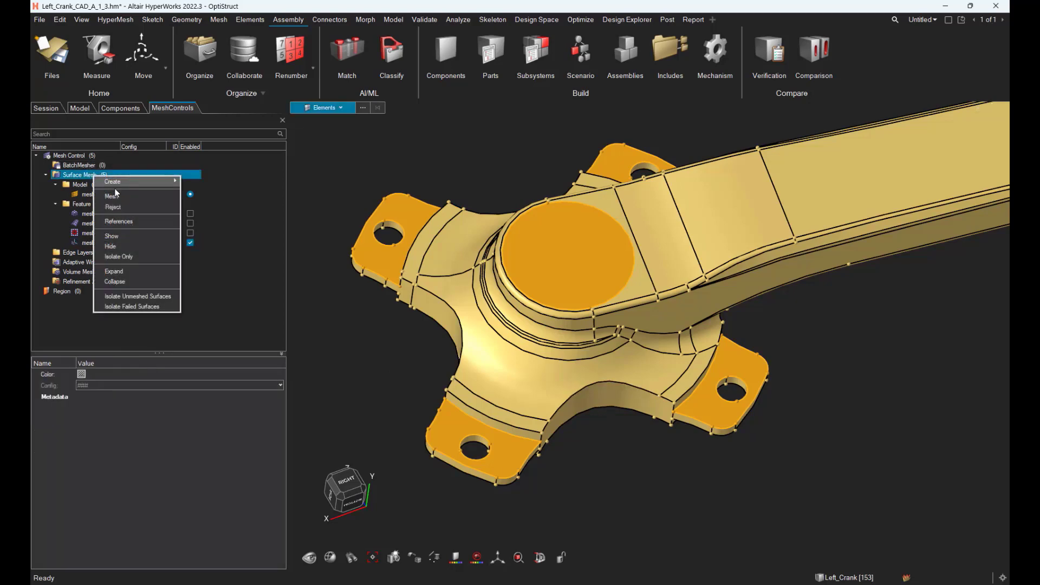
click(116, 195)
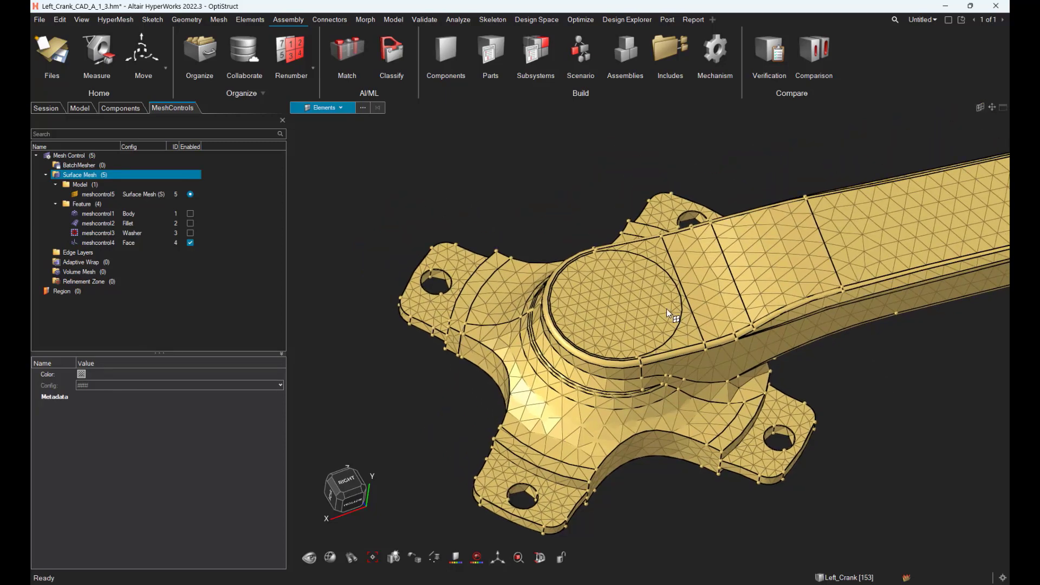
scroll(666, 309, up, 5)
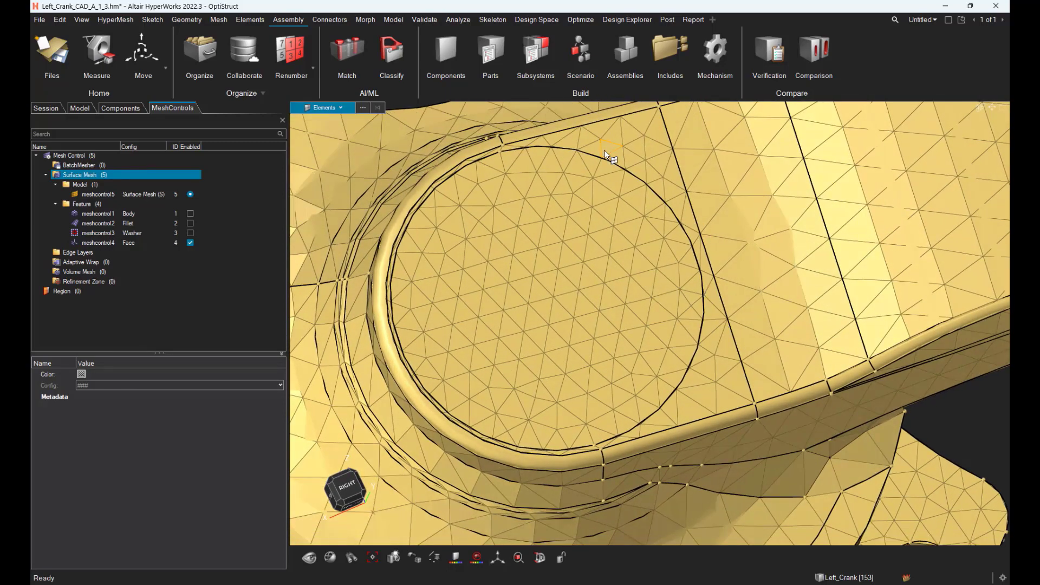
middle_drag(678, 239, 665, 232)
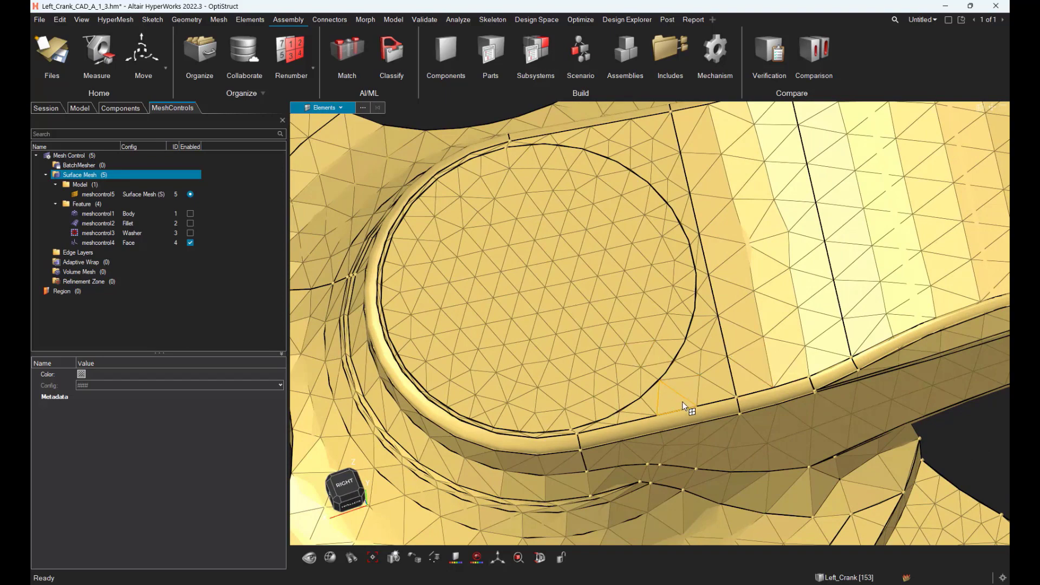
middle_drag(683, 403, 775, 429)
scroll(688, 390, down, 5)
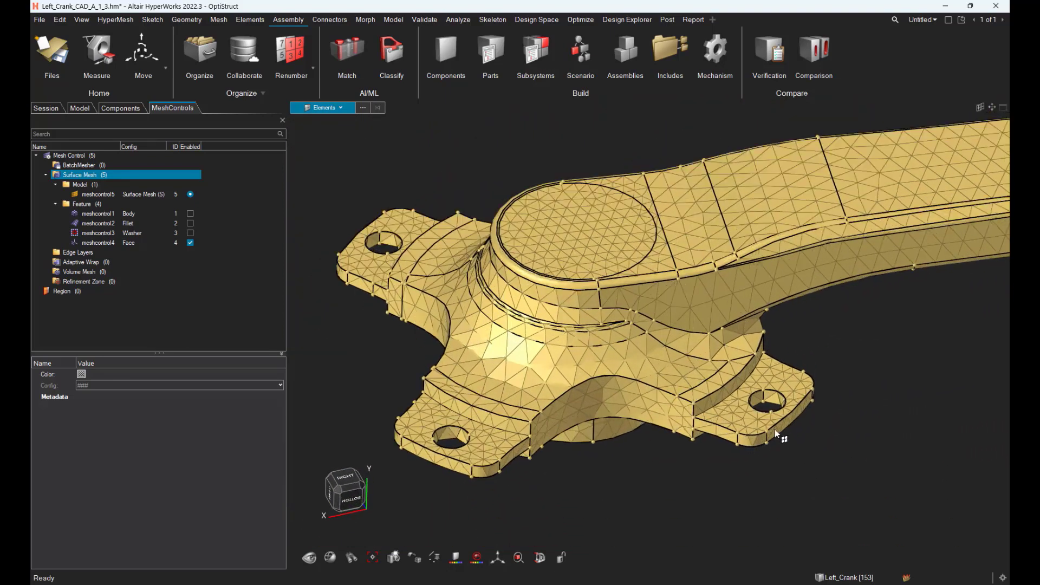
Examine the mesh on a bolt-hole lug, highlighting elements on its side wall and adjoining flat face.
scroll(786, 385, up, 5)
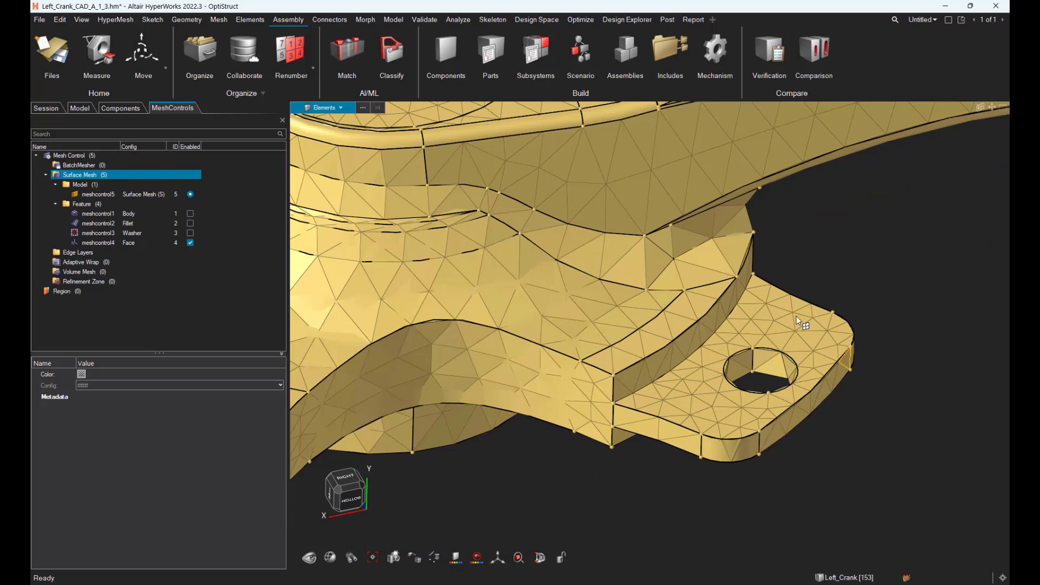
middle_drag(864, 414, 826, 449)
click(702, 411)
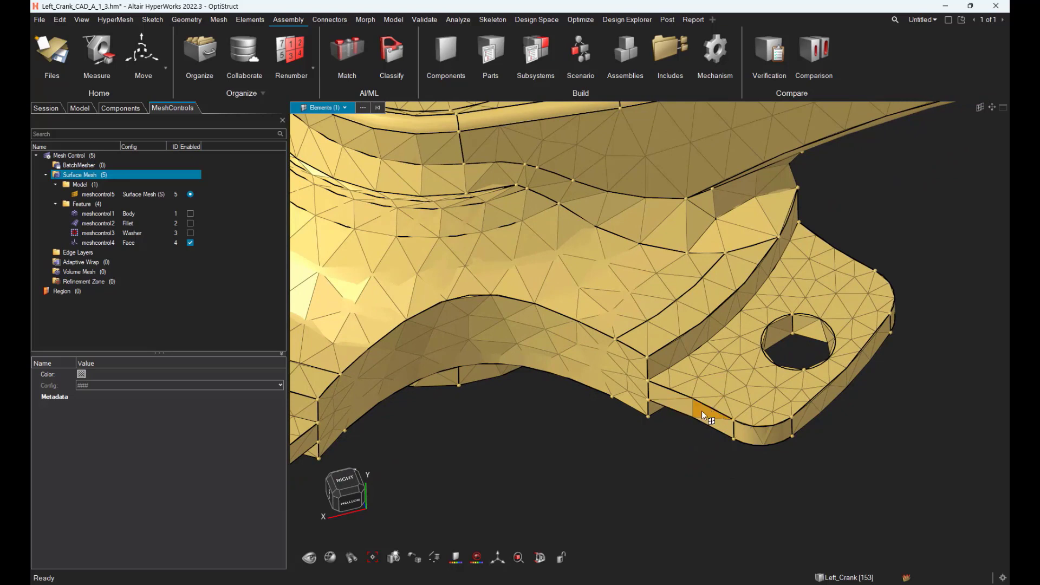
click(699, 405)
scroll(699, 405, up, 5)
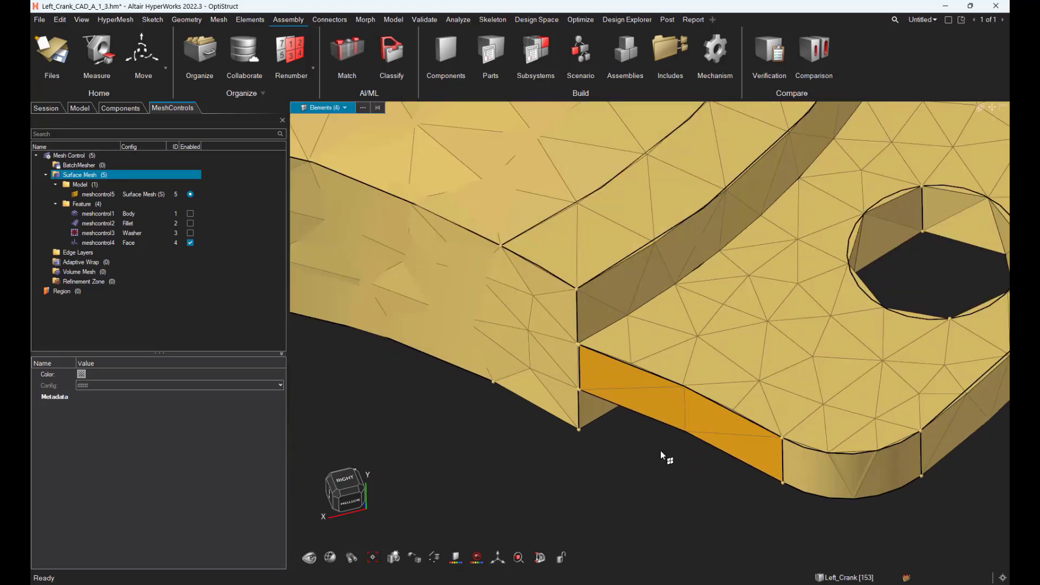
key(a)
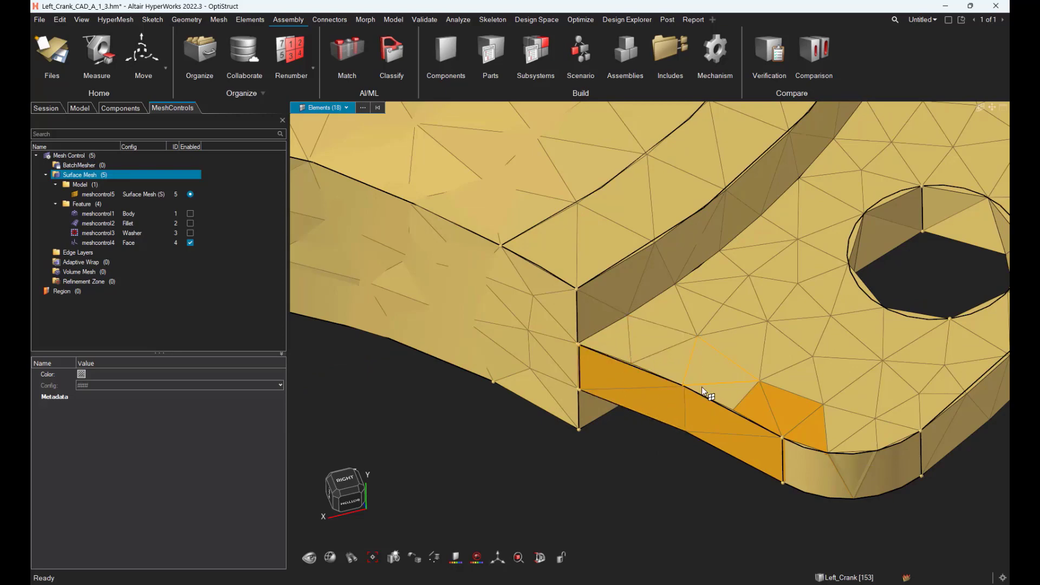
click(678, 476)
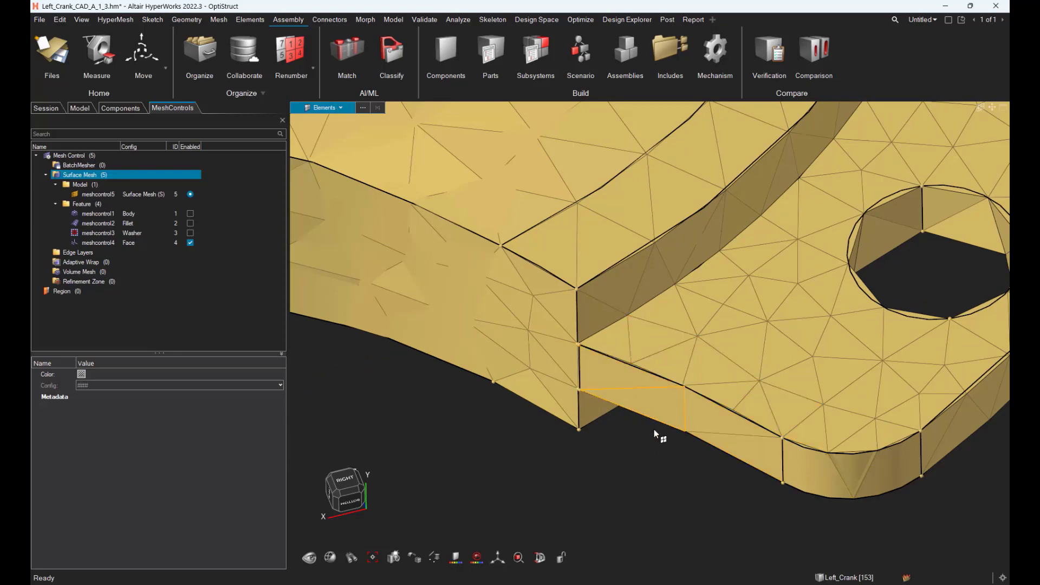
Examine up close how the mesh follows the surface edges at the lug's inner corner.
click(662, 395)
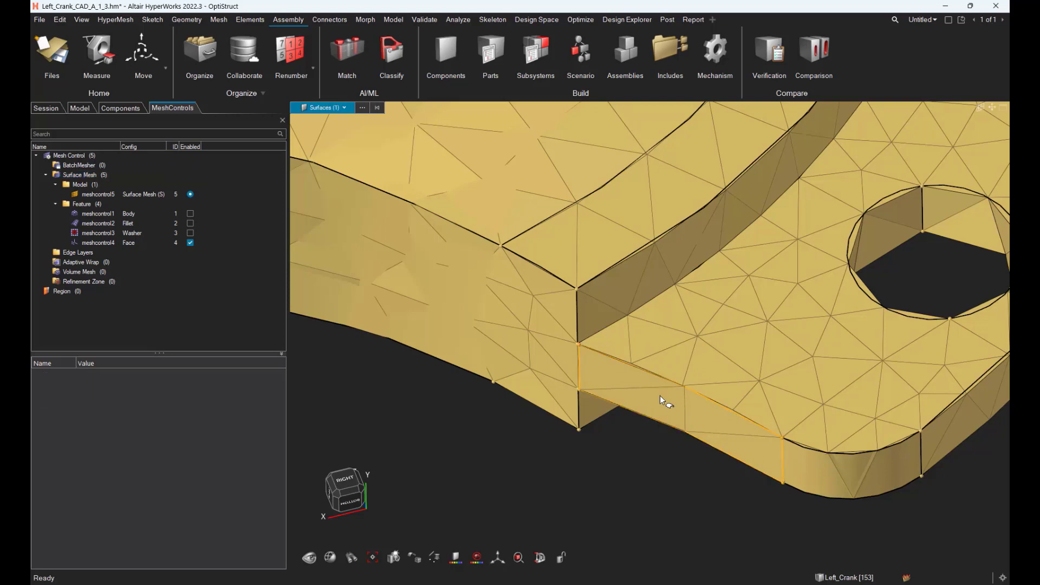
scroll(660, 395, up, 6)
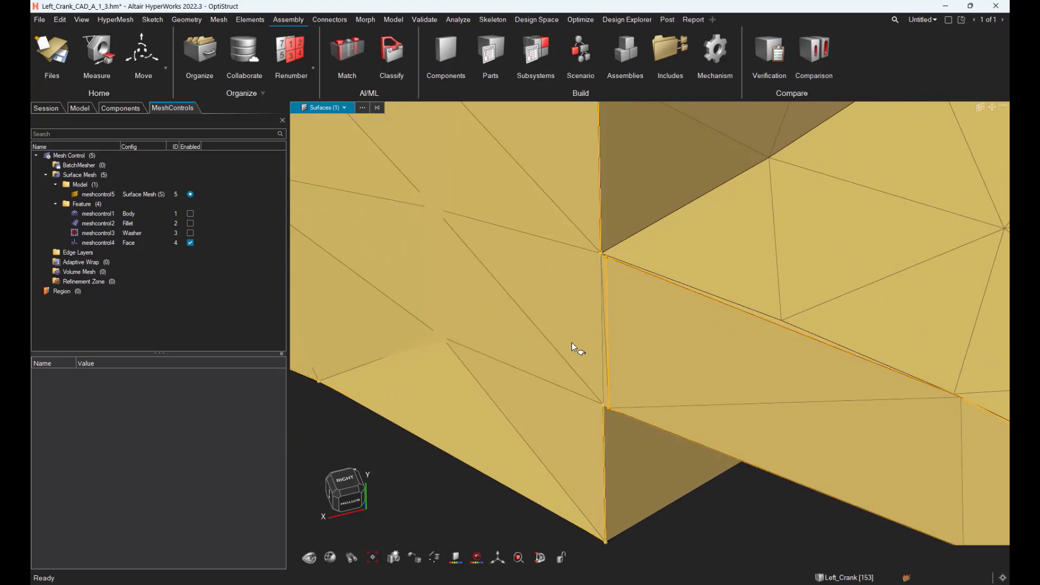
scroll(572, 344, down, 2)
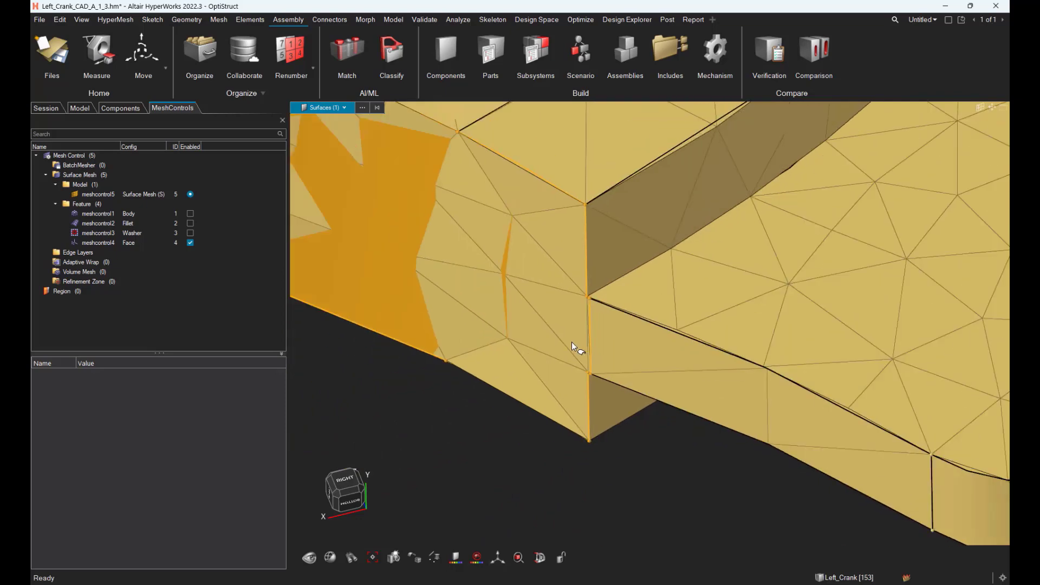
scroll(571, 340, down, 2)
scroll(575, 353, down, 2)
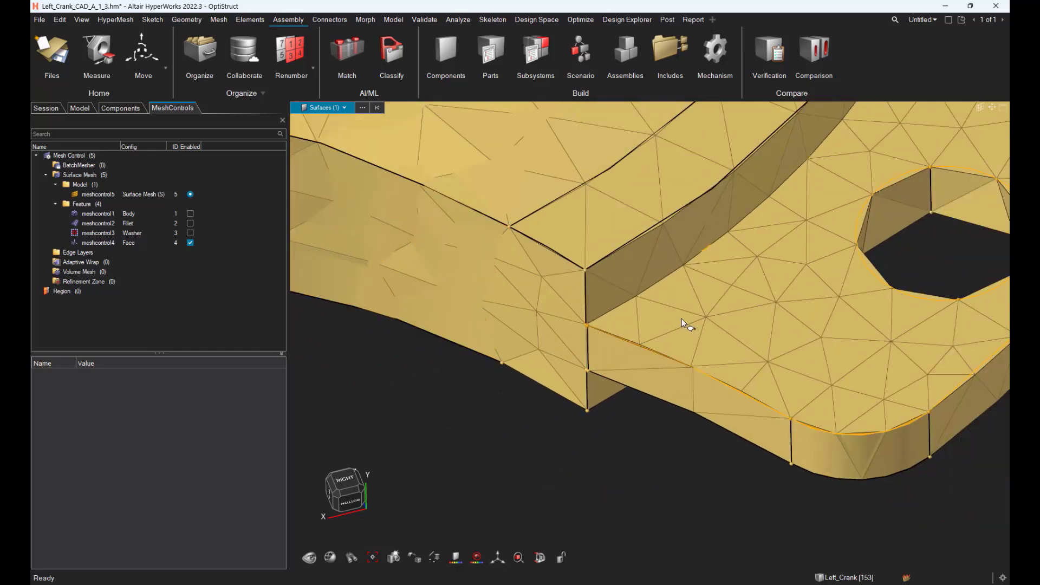
scroll(682, 318, up, 6)
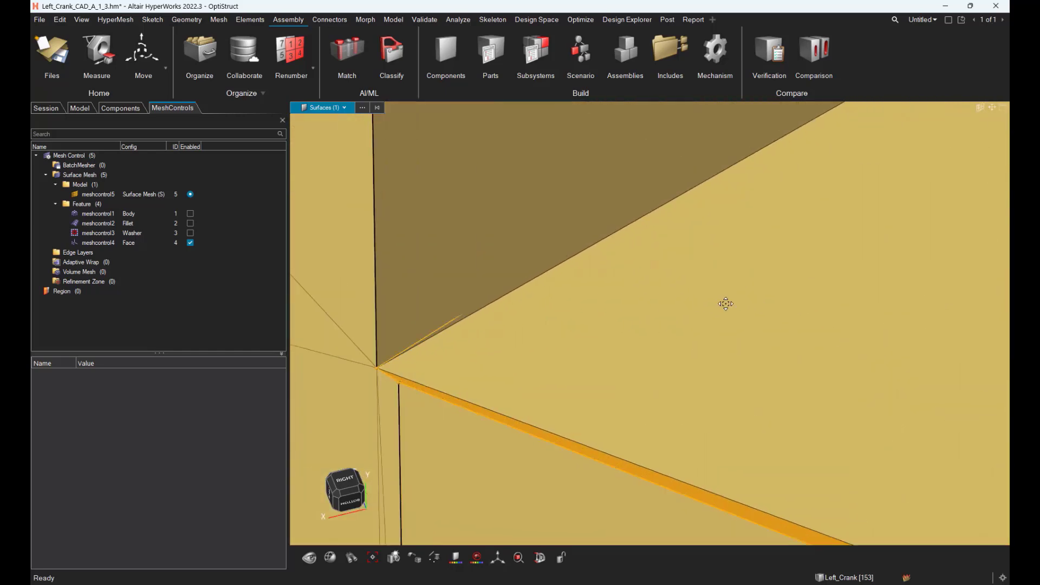
right_drag(726, 303, 917, 268)
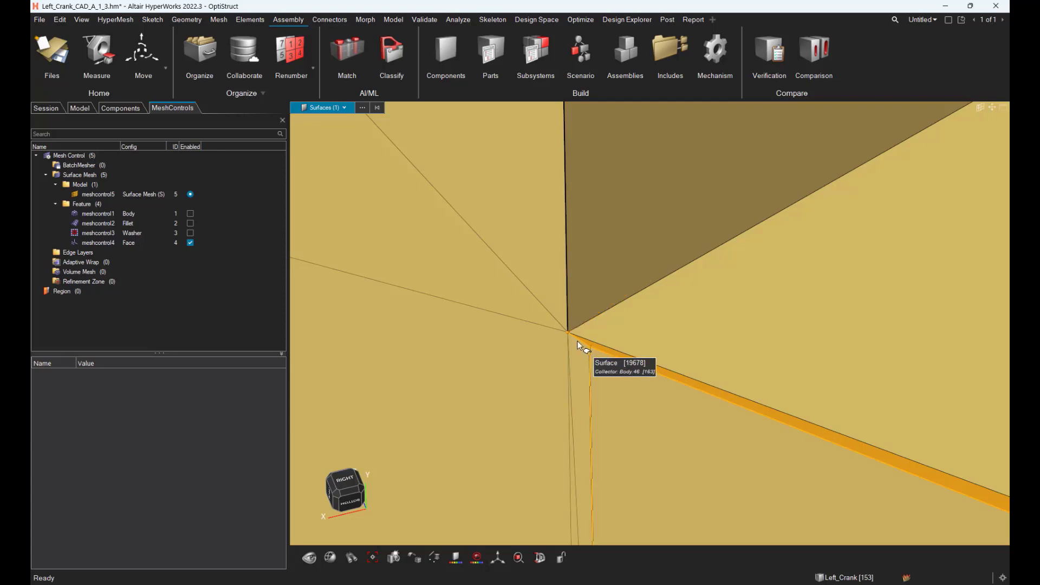
scroll(591, 346, down, 10)
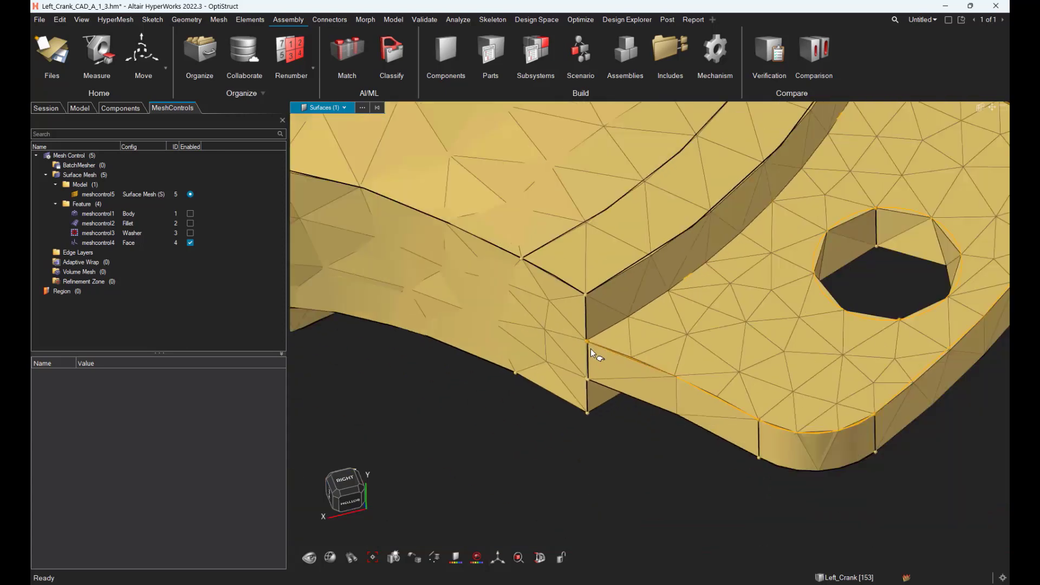
key(Escape)
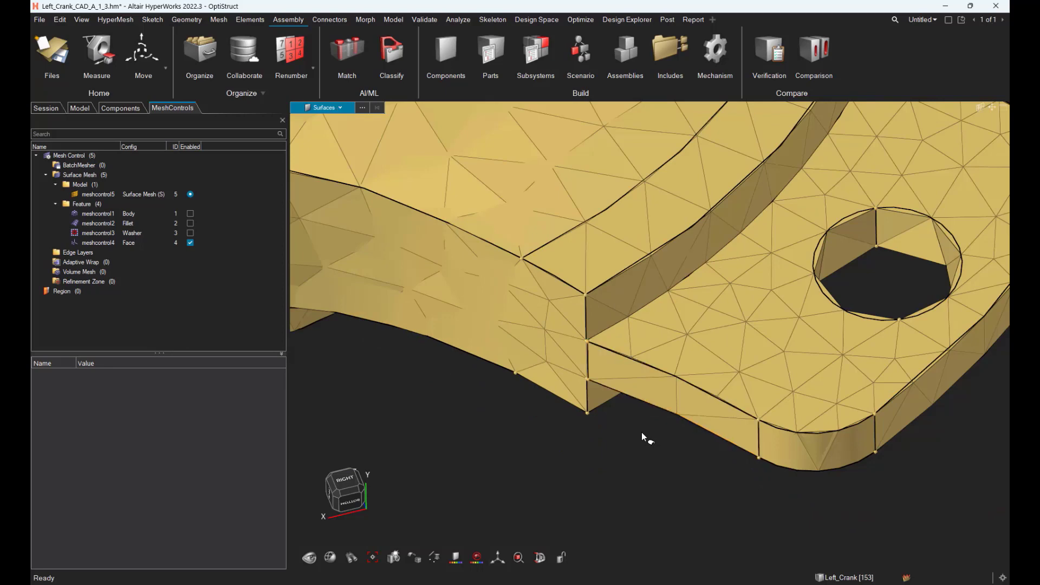
click(102, 184)
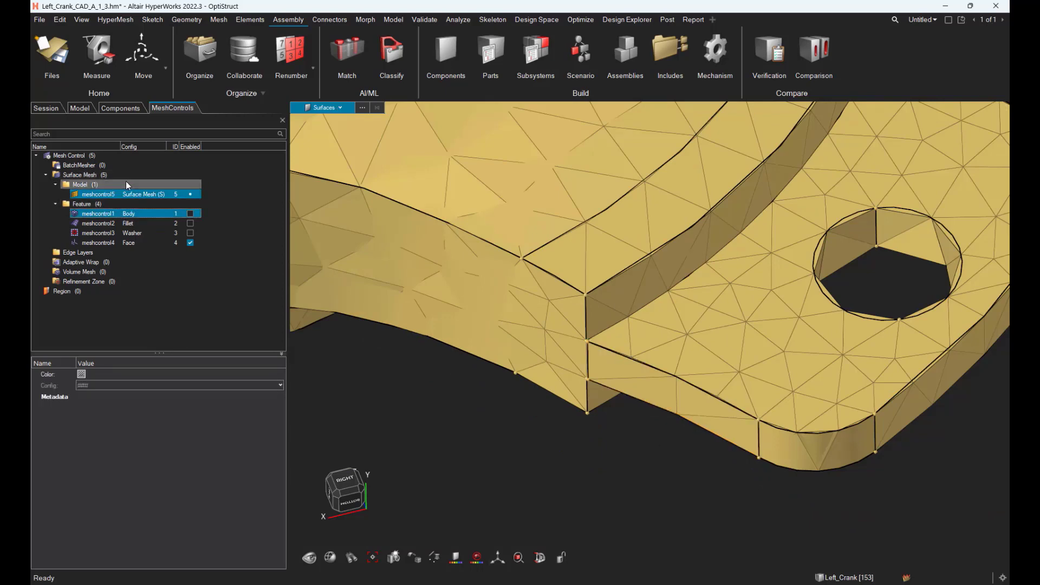
click(90, 176)
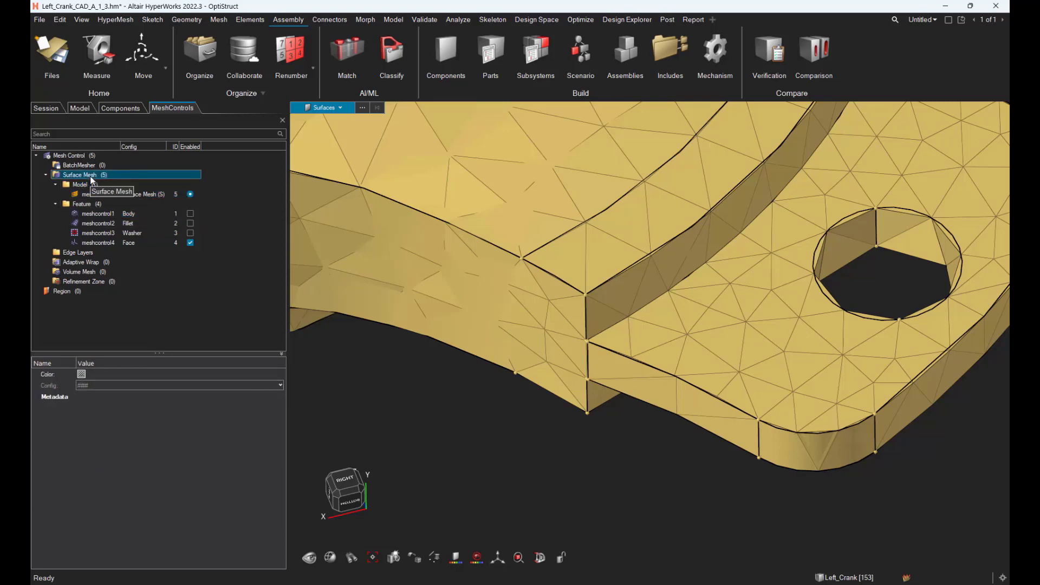